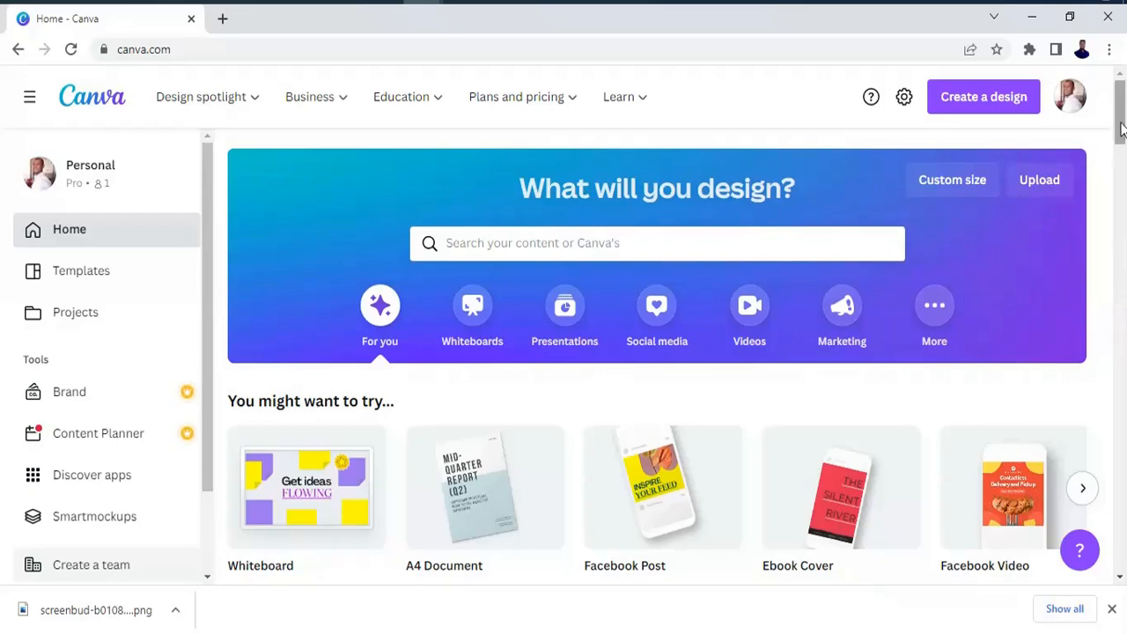
Create a new custom-size design 1080 px wide and 1080 px high.
scroll(1122, 145, down, 1)
mouse_move(1122, 141)
mouse_down()
mouse_move(1122, 205)
mouse_move(1122, 125)
mouse_up()
click(972, 99)
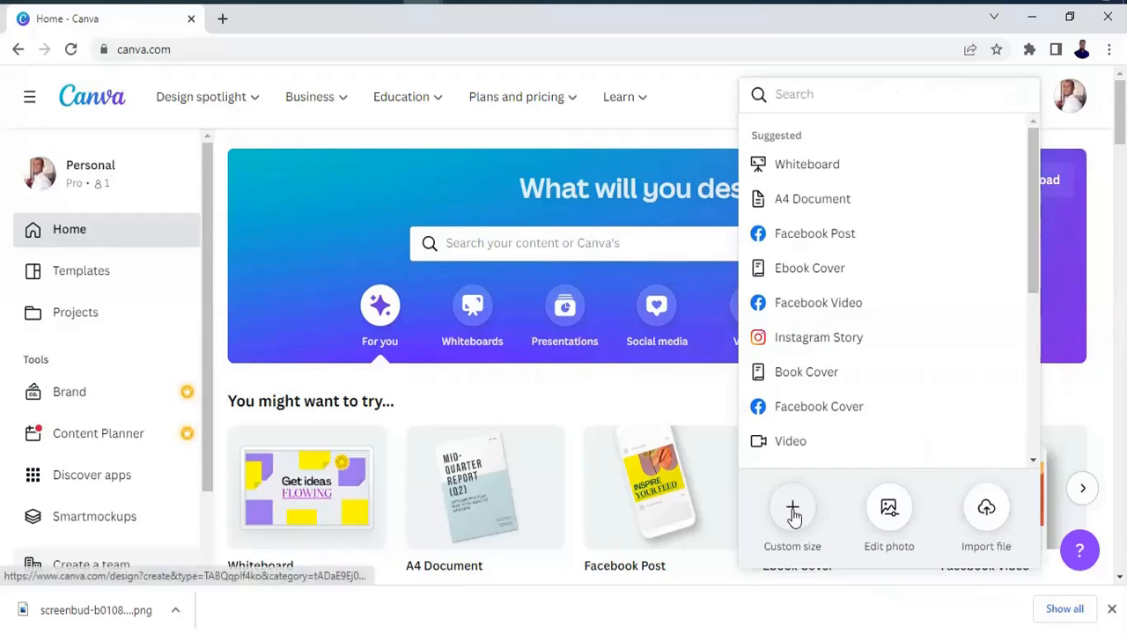
click(793, 515)
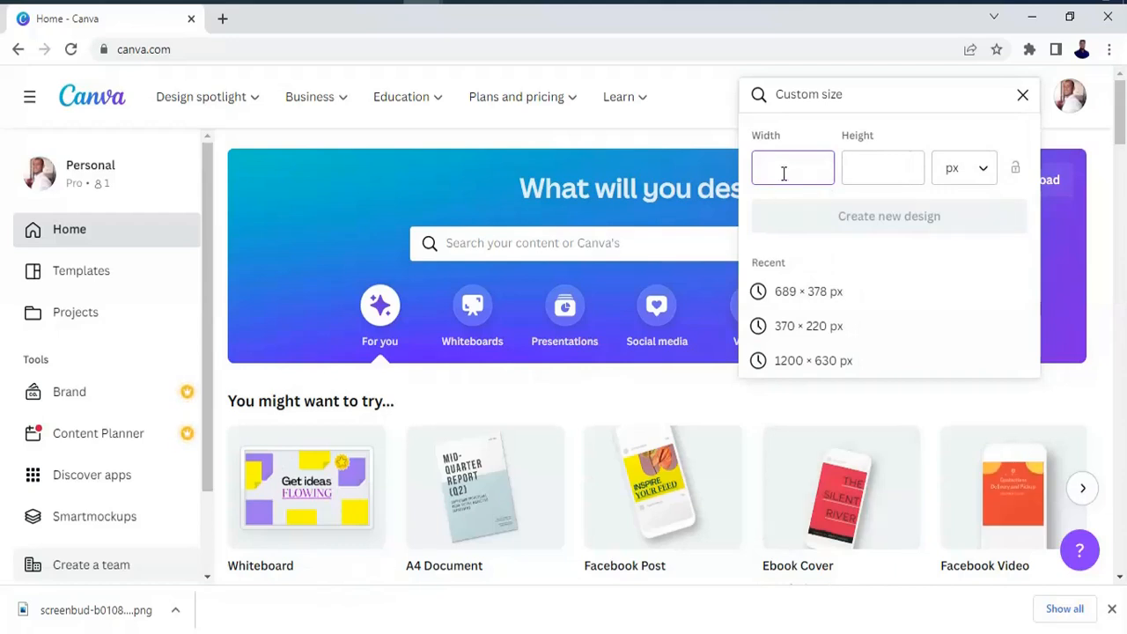
text(10)
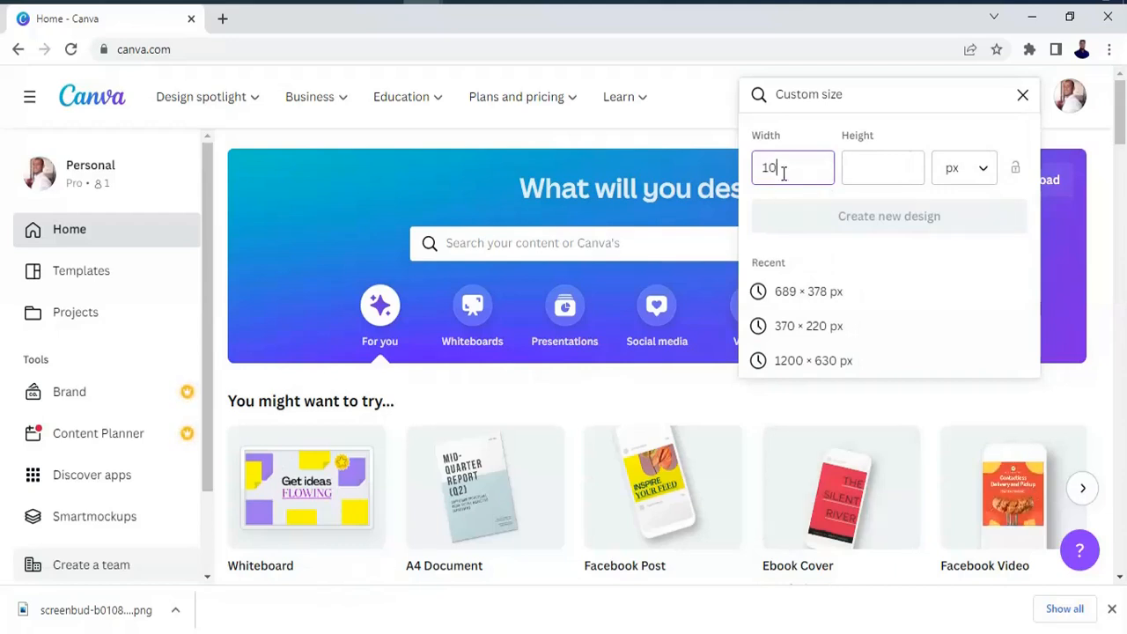
text(80)
key(Tab)
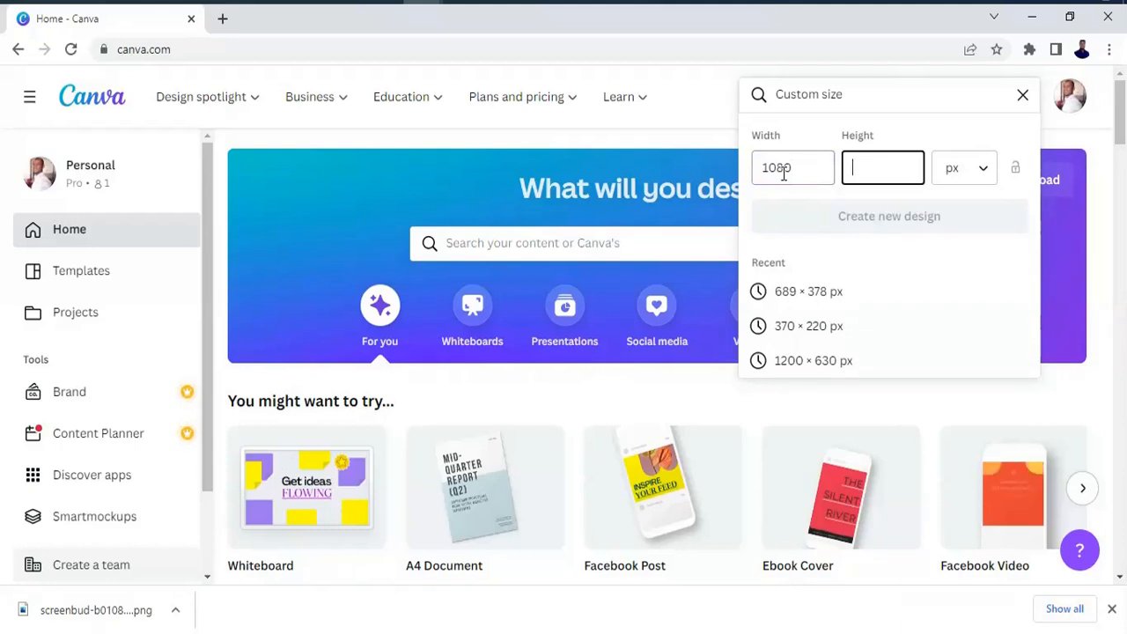
text(1080)
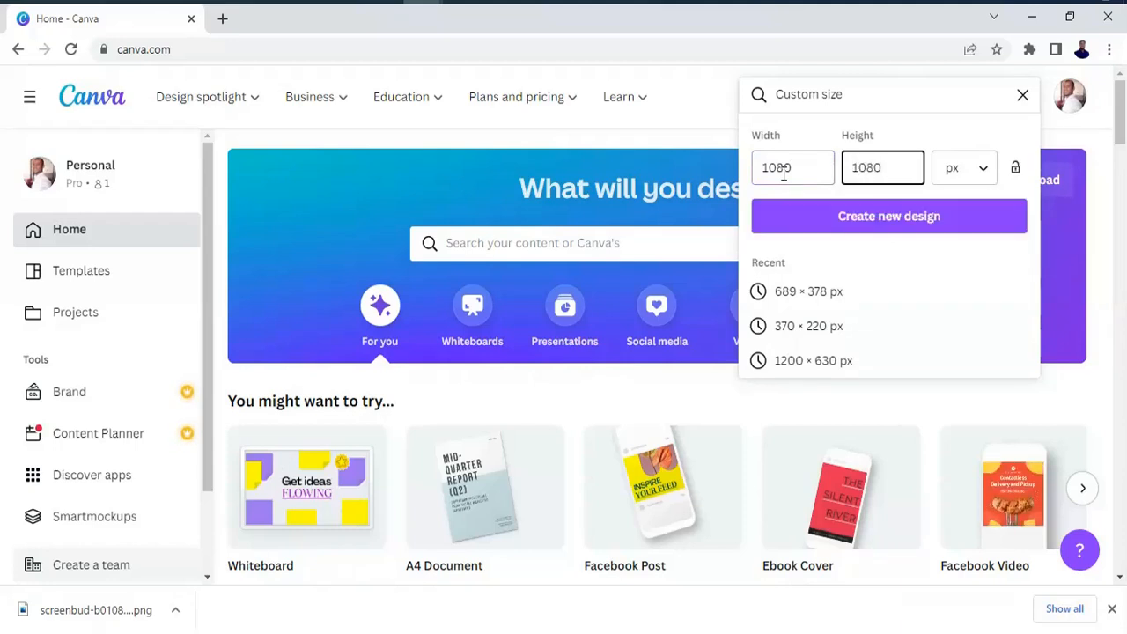
click(985, 179)
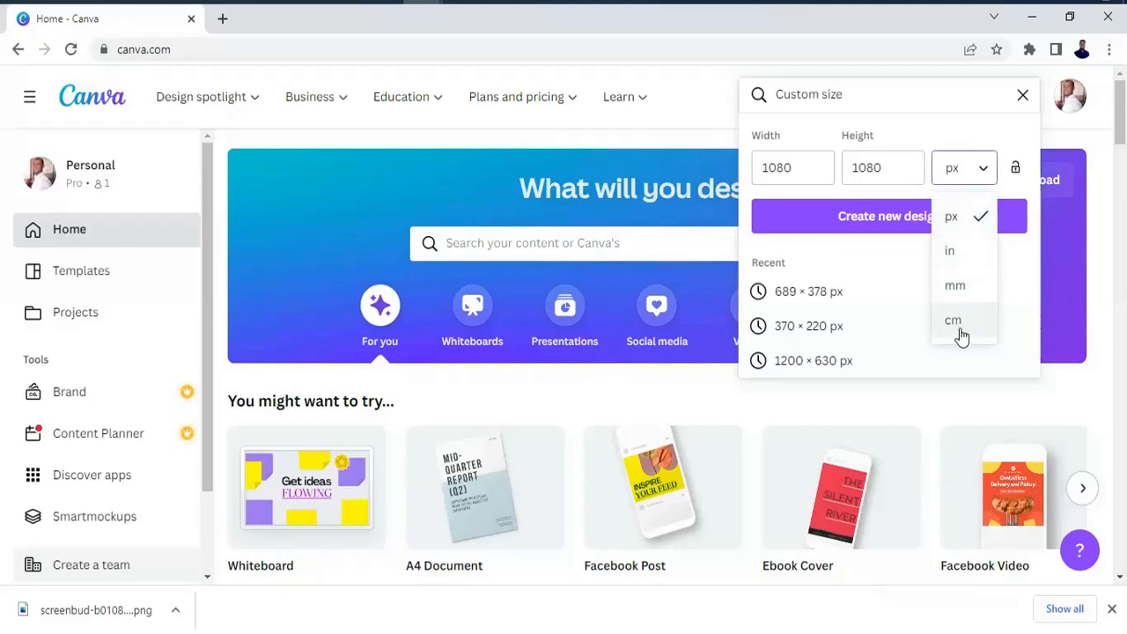
click(909, 168)
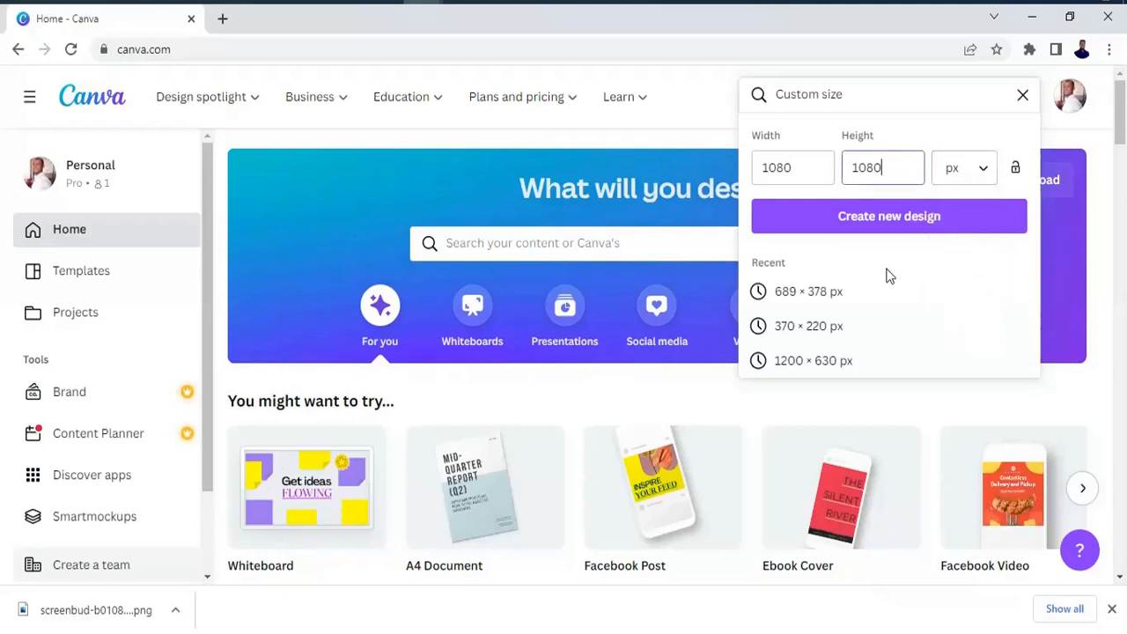
click(919, 226)
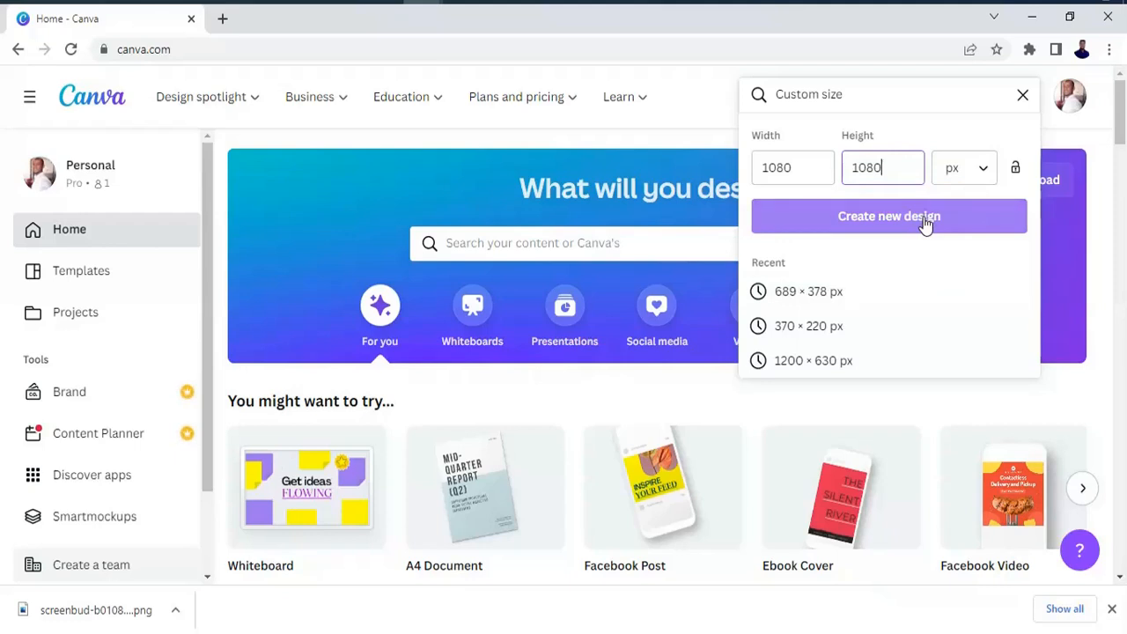
click(924, 220)
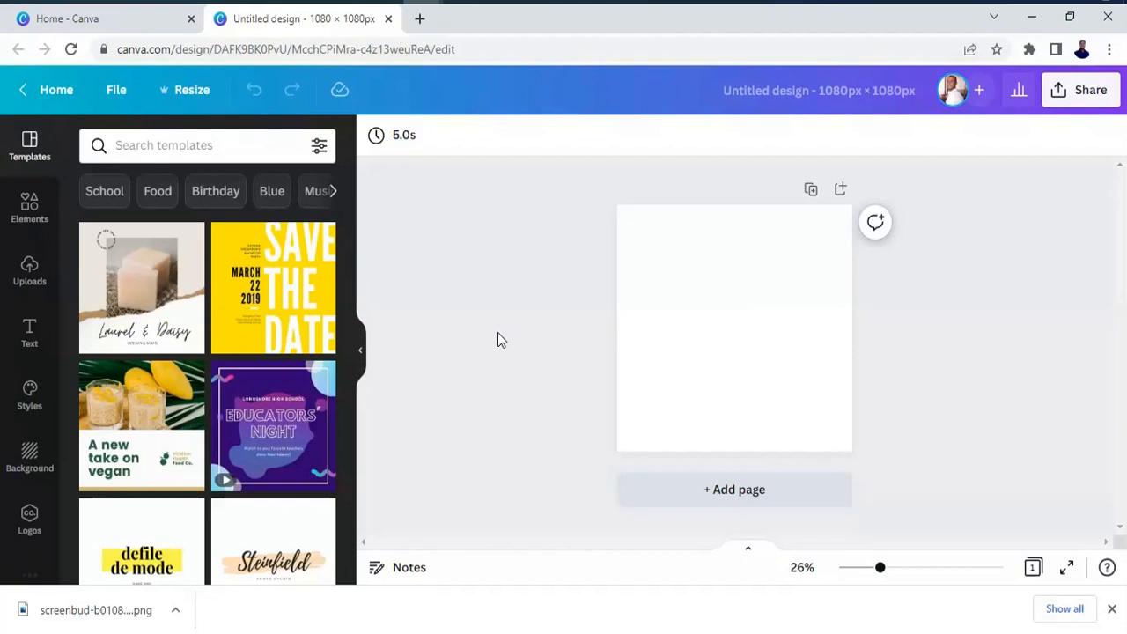
Place the uploaded brown handbag photo on the page and delete it again.
click(27, 283)
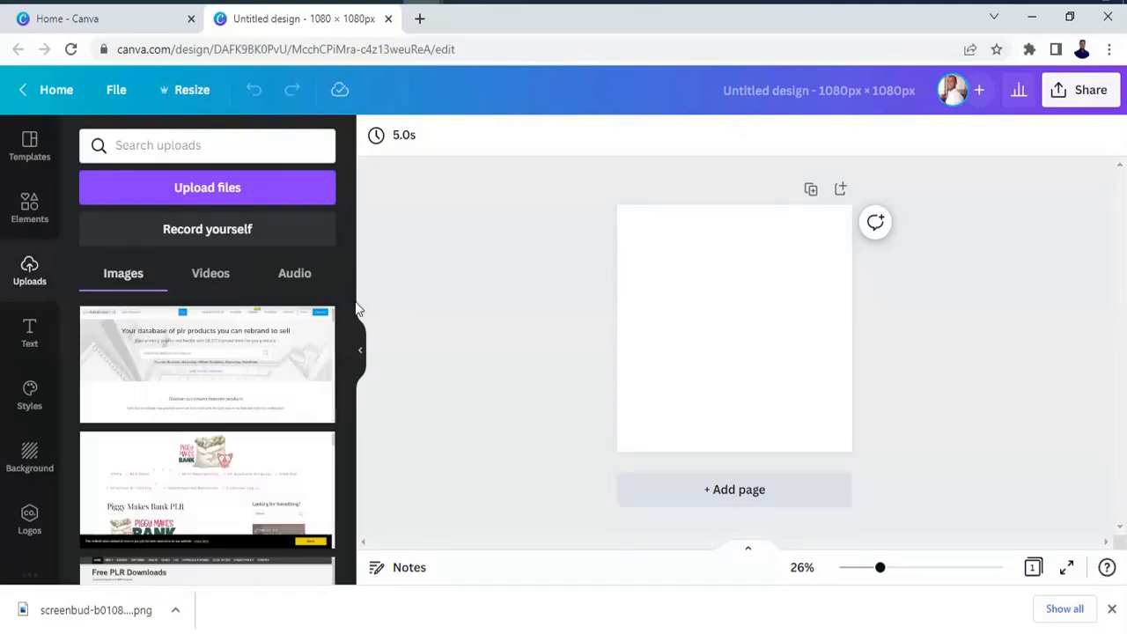
drag(348, 303, 345, 347)
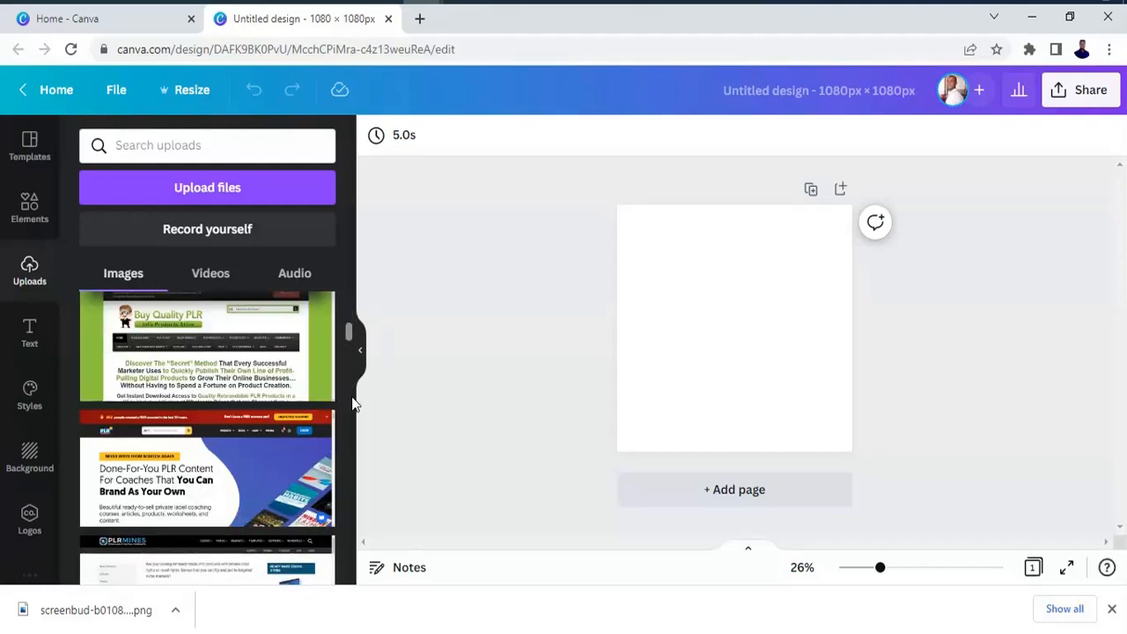
drag(352, 404, 350, 498)
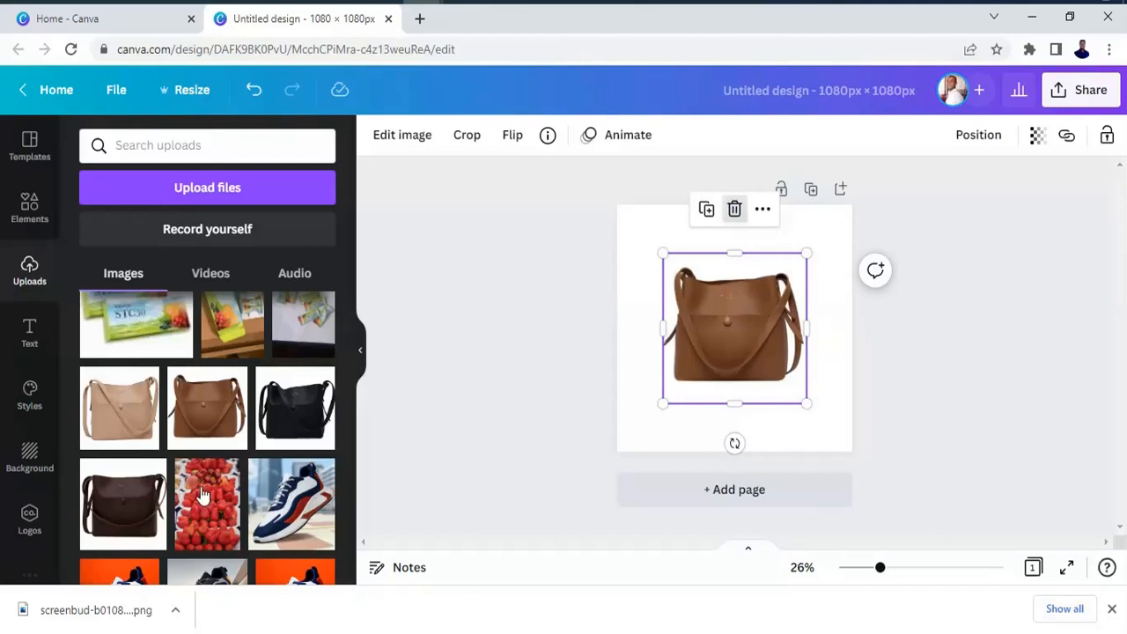
key(Delete)
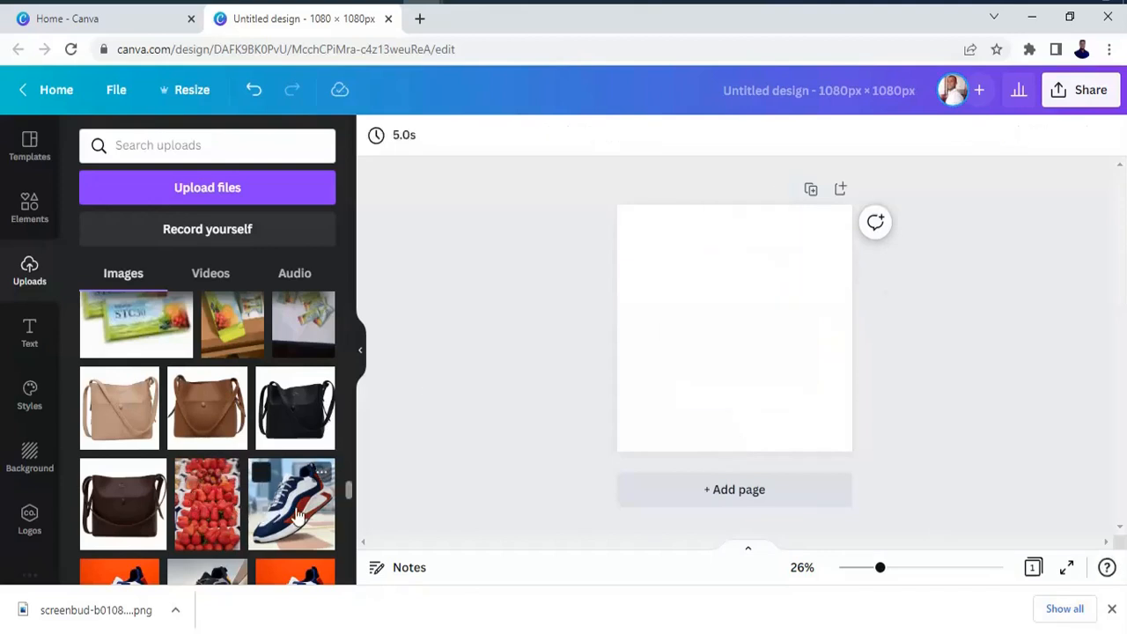
Add the uploaded sneaker photo with the orange background to the page and remove its background.
drag(347, 491, 351, 495)
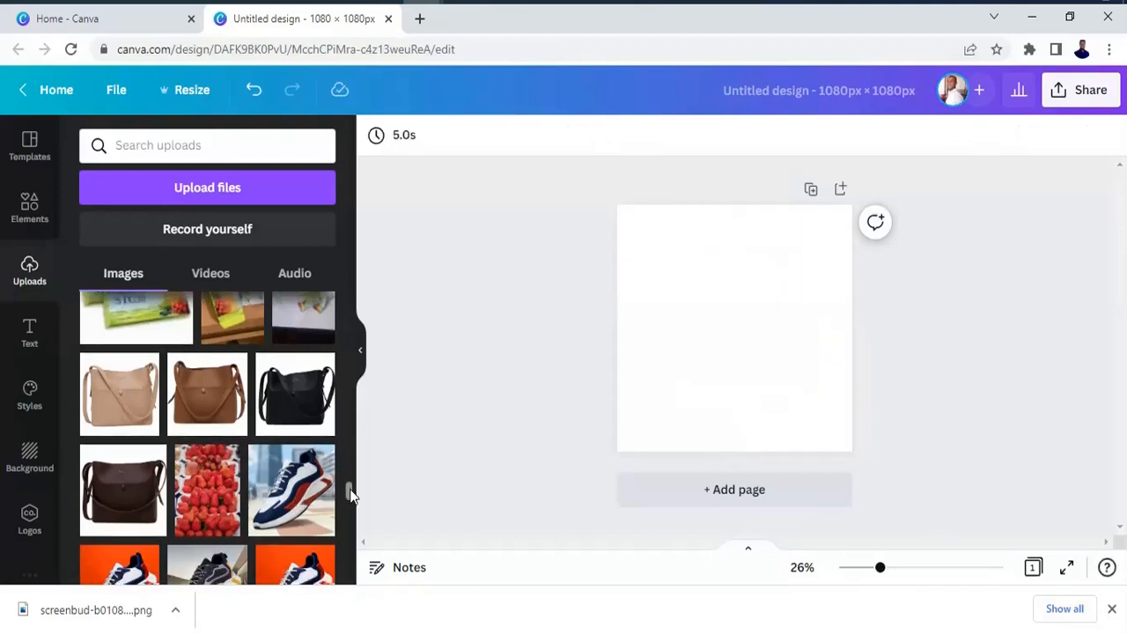
scroll(302, 513, down, 1)
click(301, 514)
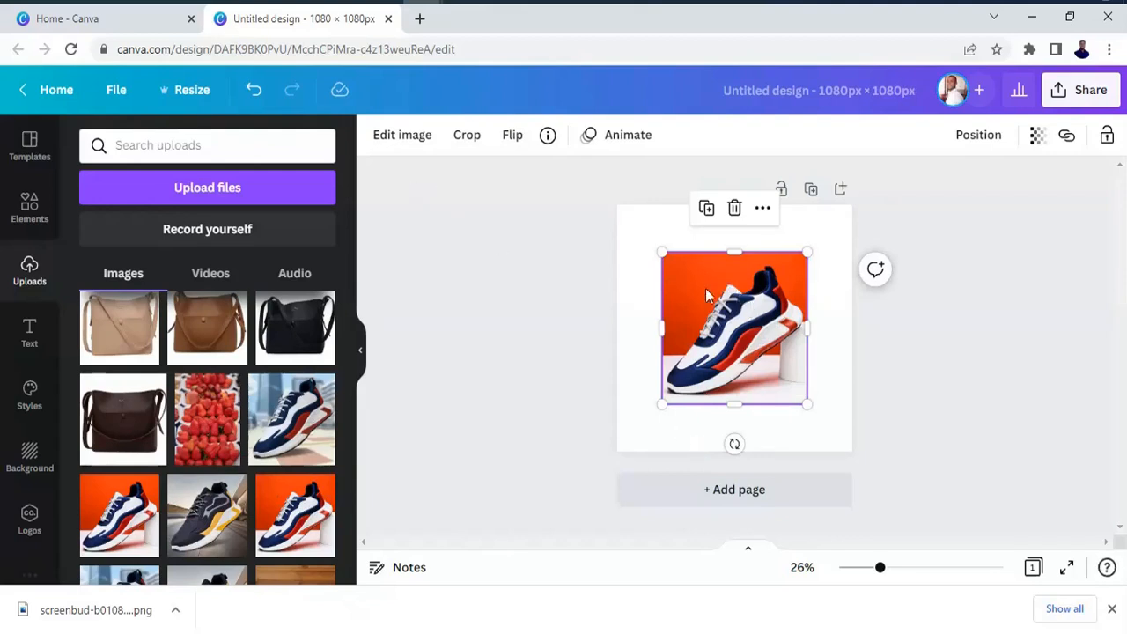
click(413, 141)
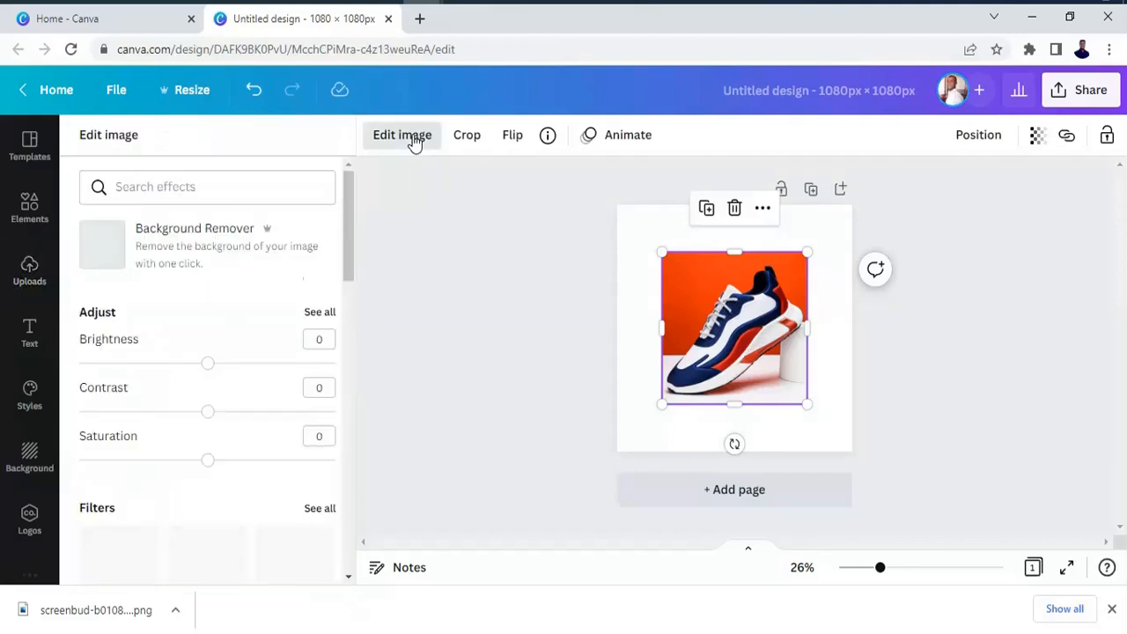
click(205, 246)
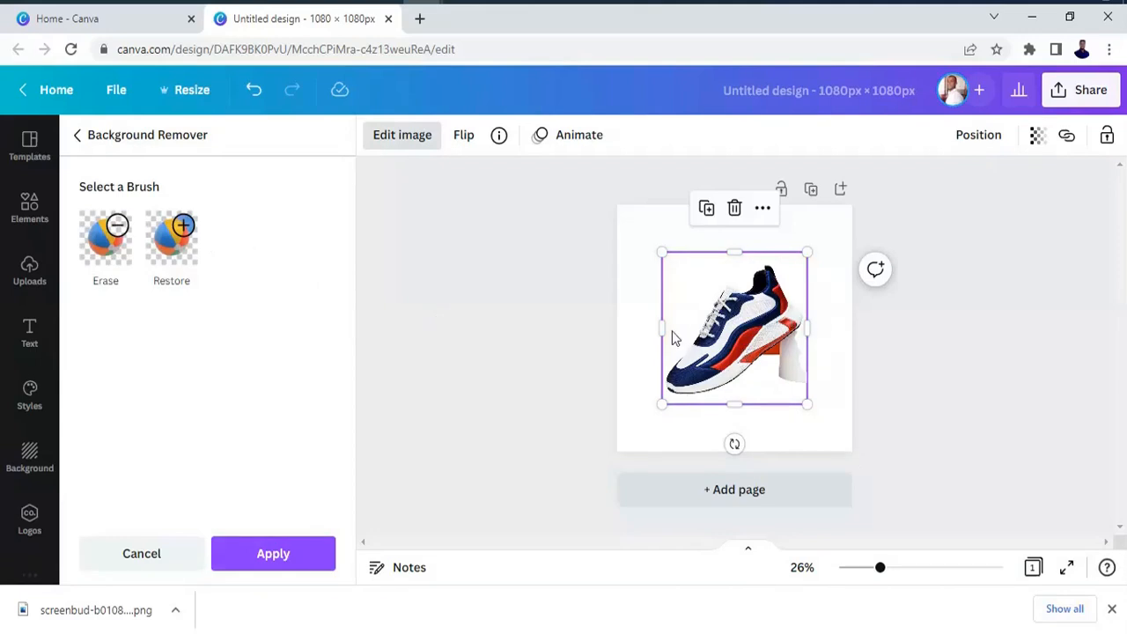
Replace the sneaker on the page with the uploaded photo of the woman in a polka-dot dress and remove its background.
click(32, 291)
scroll(348, 532, down, 5)
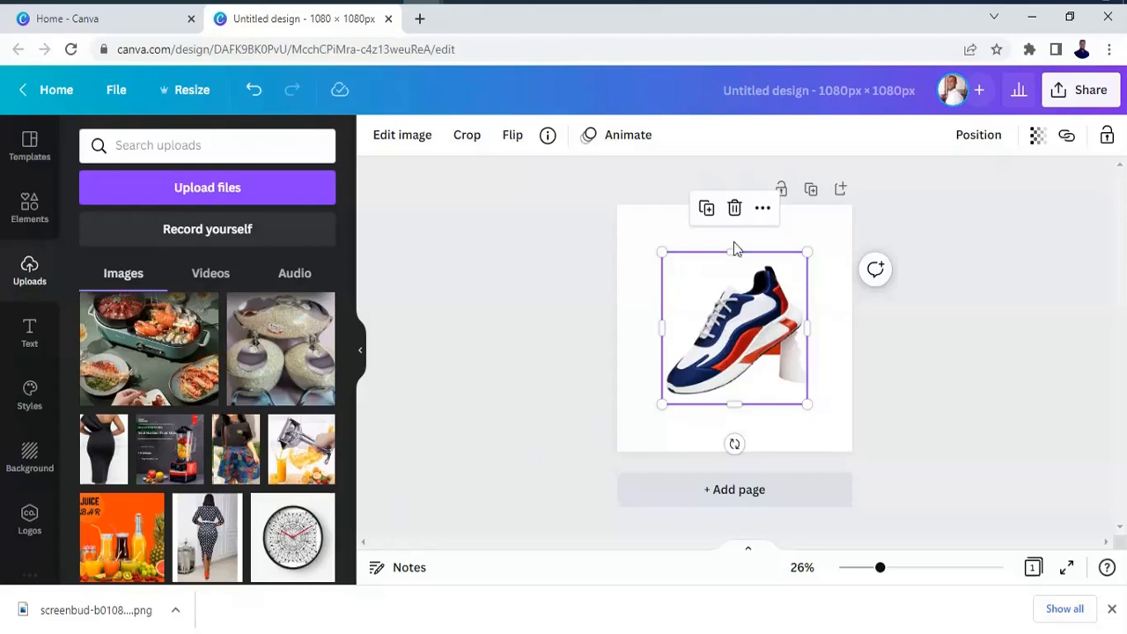
click(734, 211)
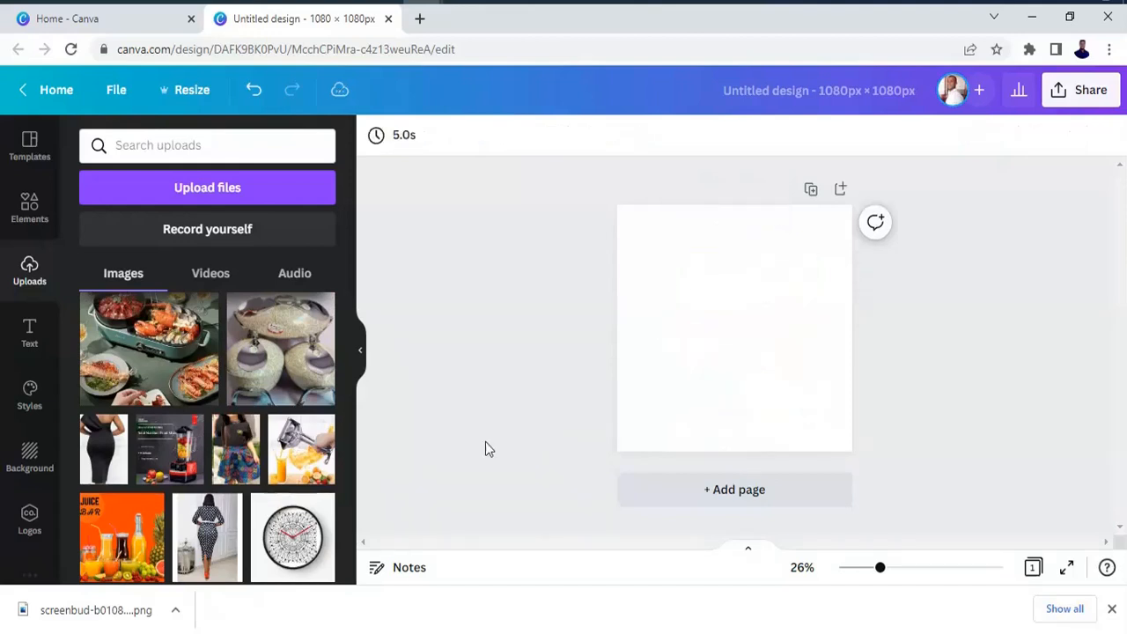
click(204, 541)
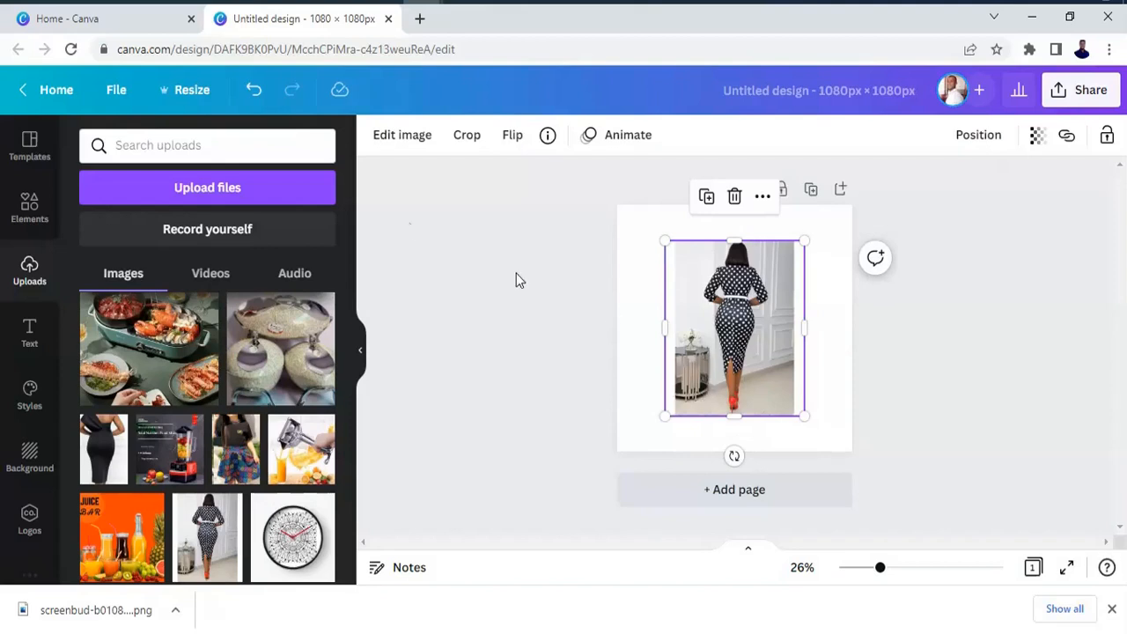
click(402, 137)
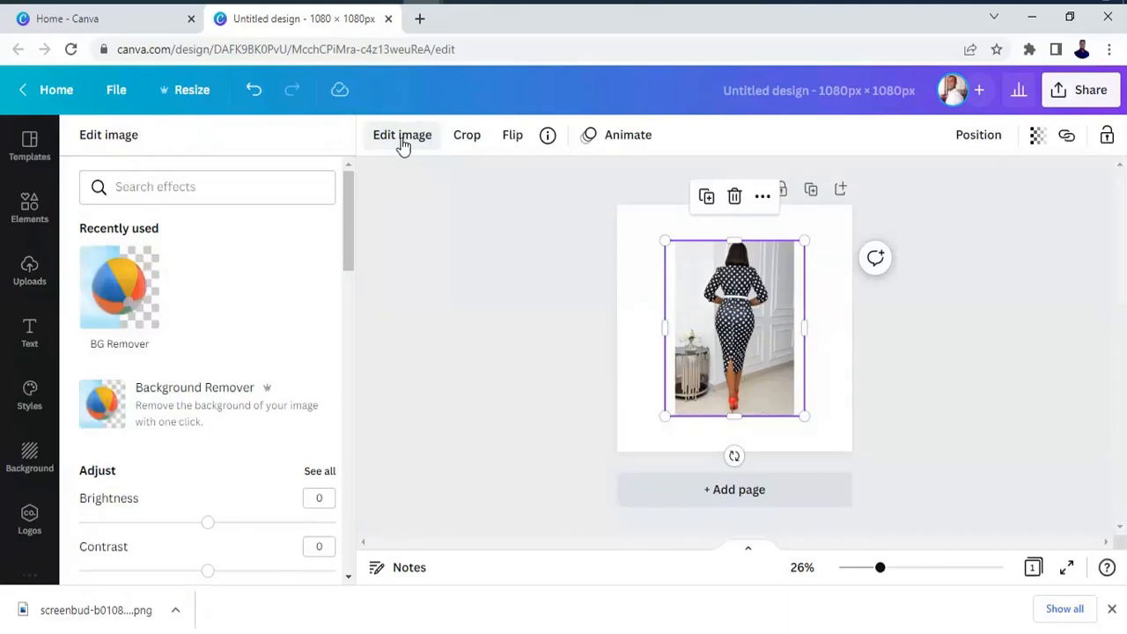
click(222, 399)
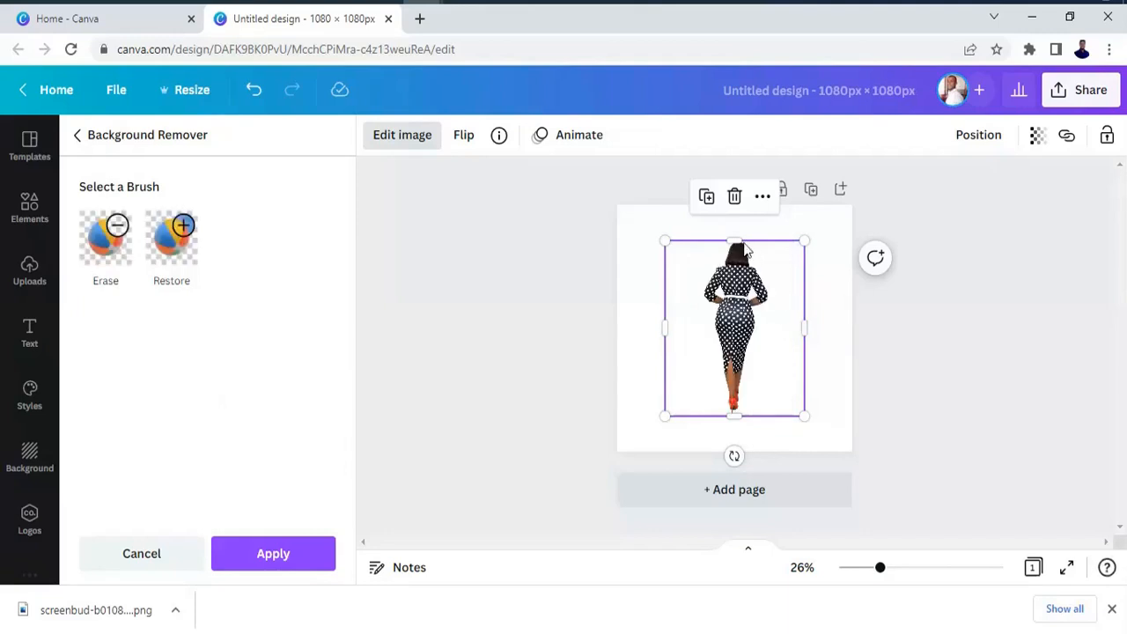
Enlarge the woman cutout by extending its upper, right and lower edges outward.
drag(739, 223, 737, 219)
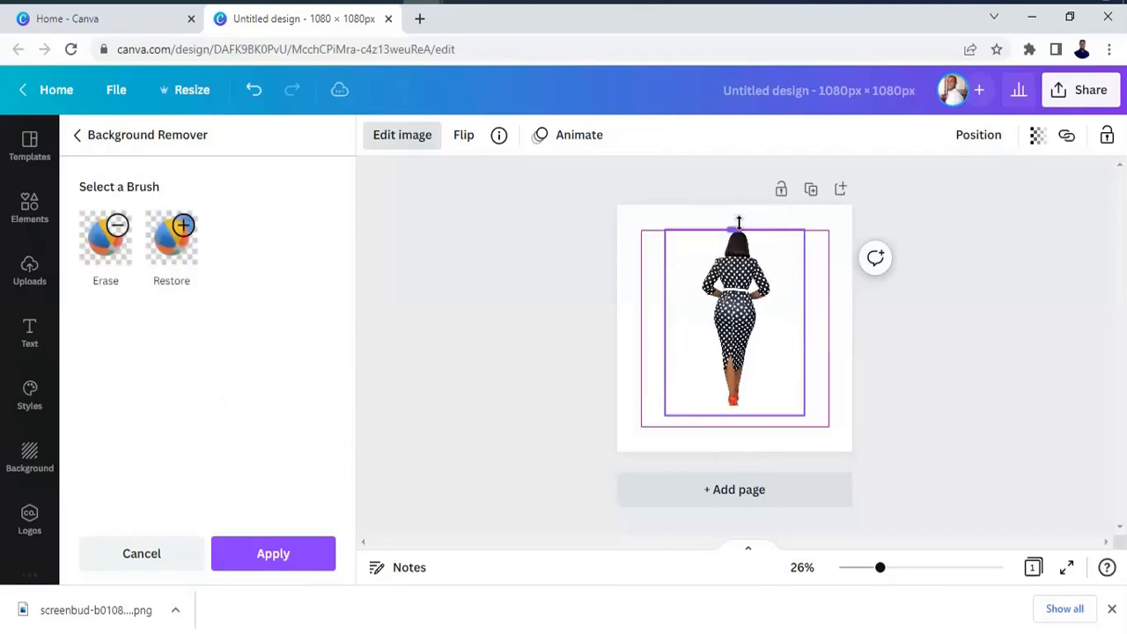
drag(798, 328, 820, 348)
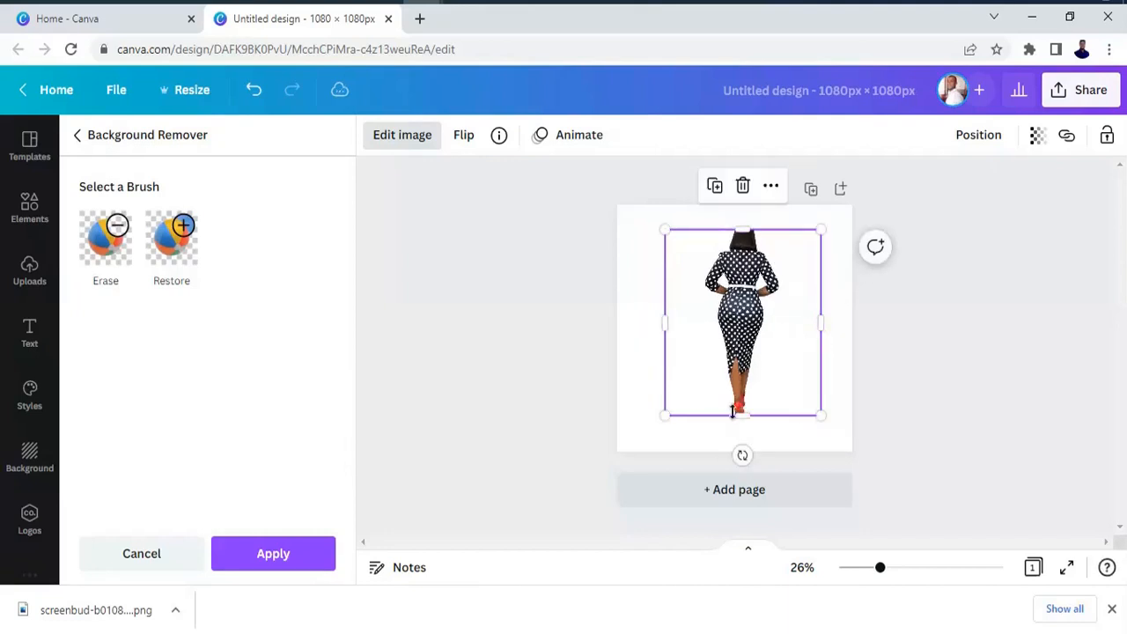
drag(735, 414, 736, 426)
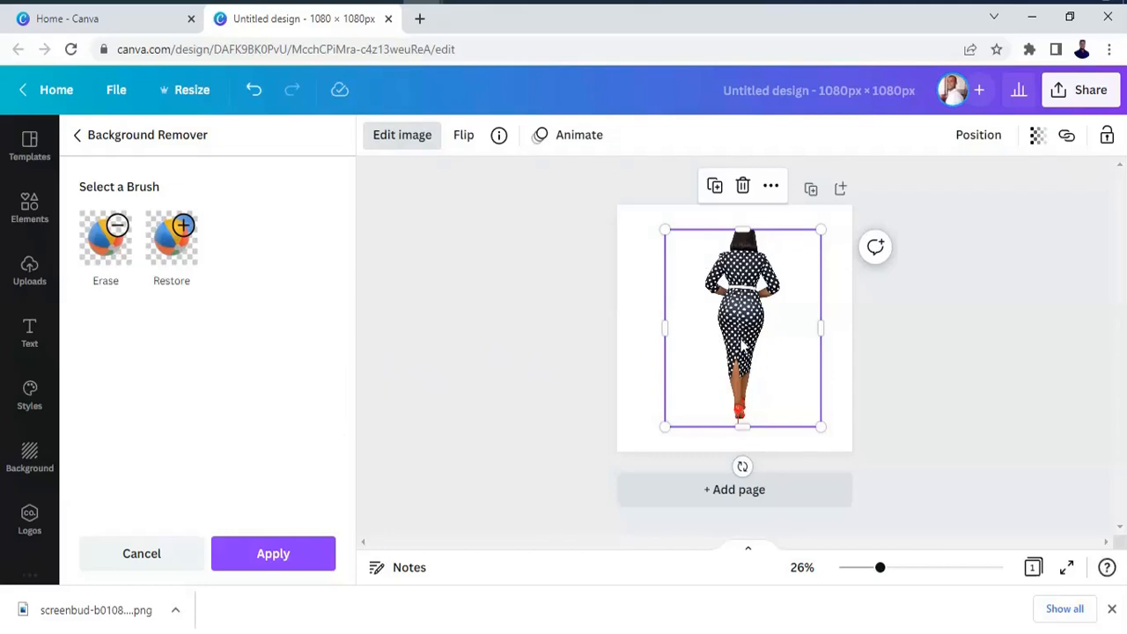
Try flipping the woman cutout horizontally and vertically, and reverse both flips.
click(472, 146)
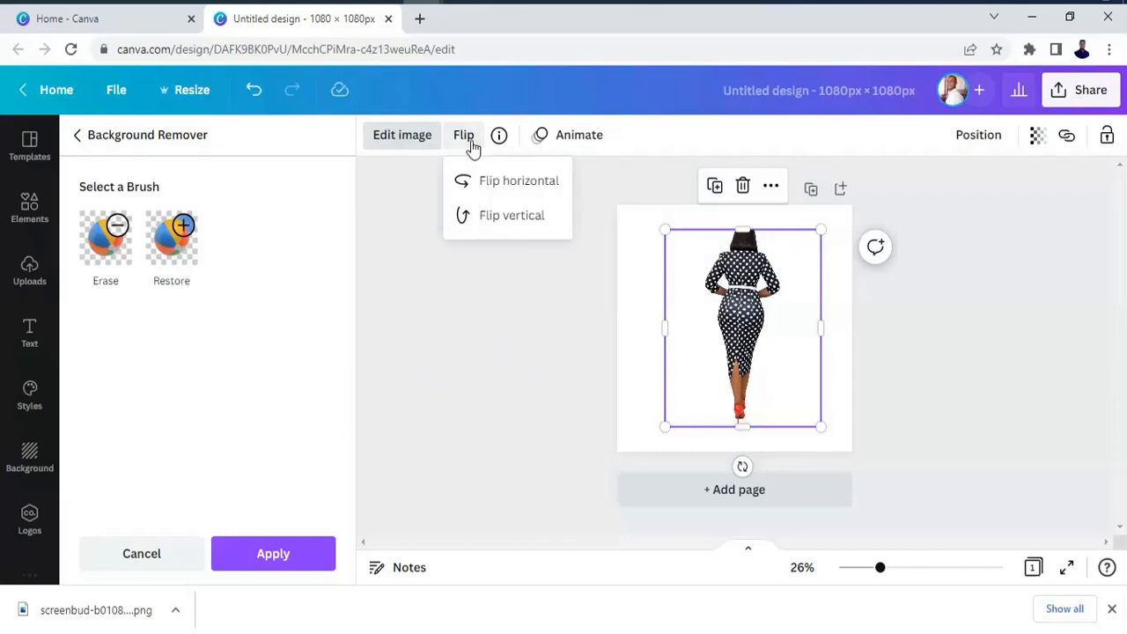
click(528, 187)
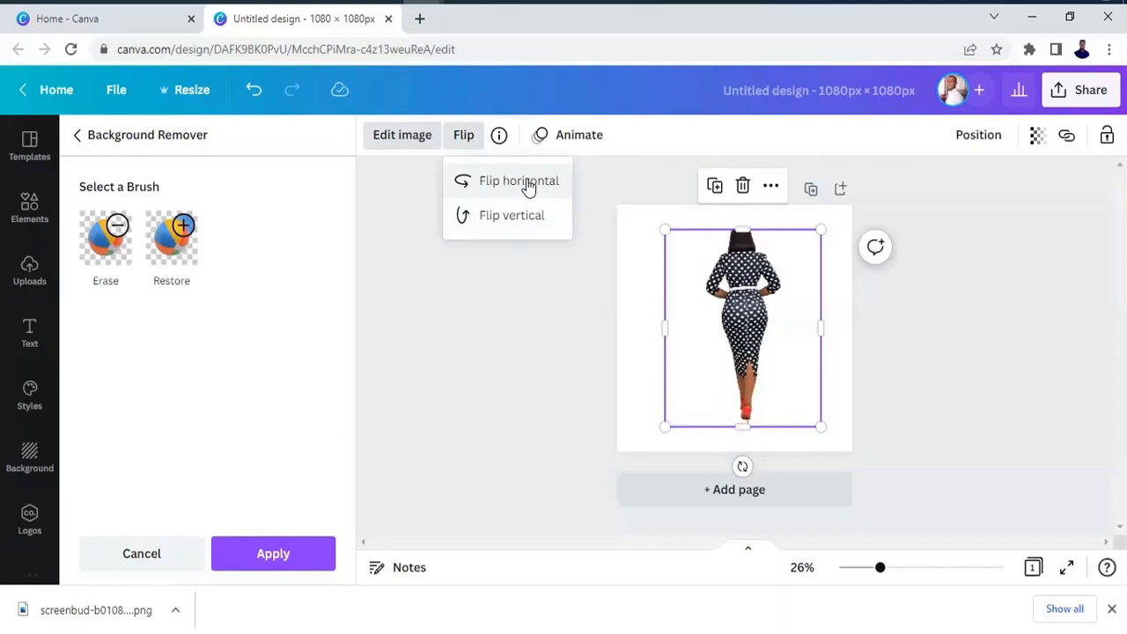
click(528, 220)
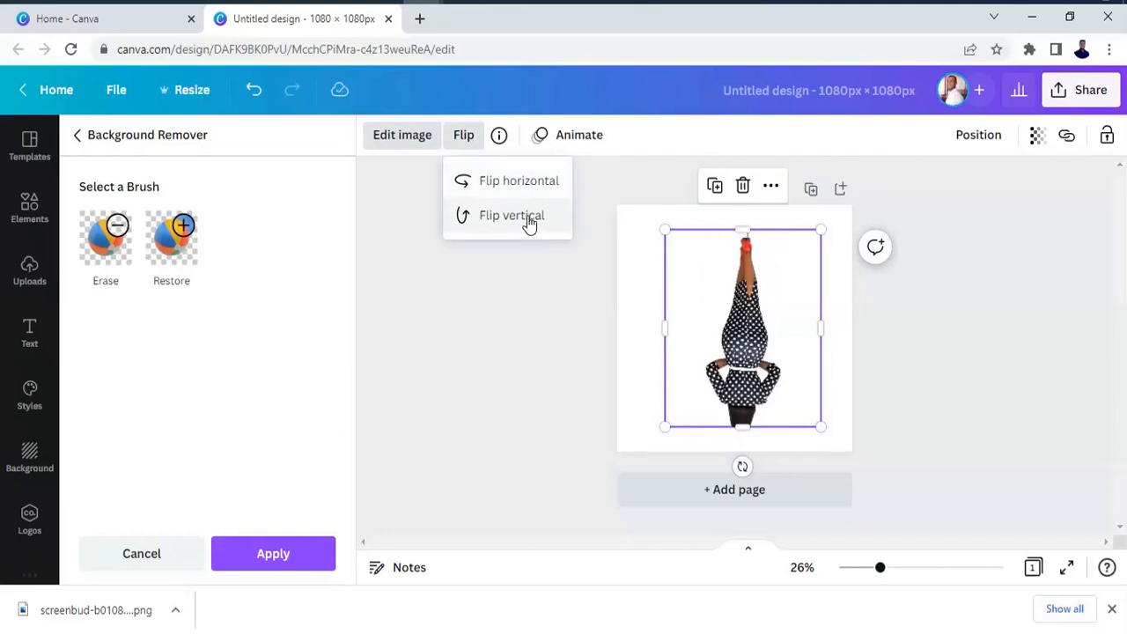
click(517, 186)
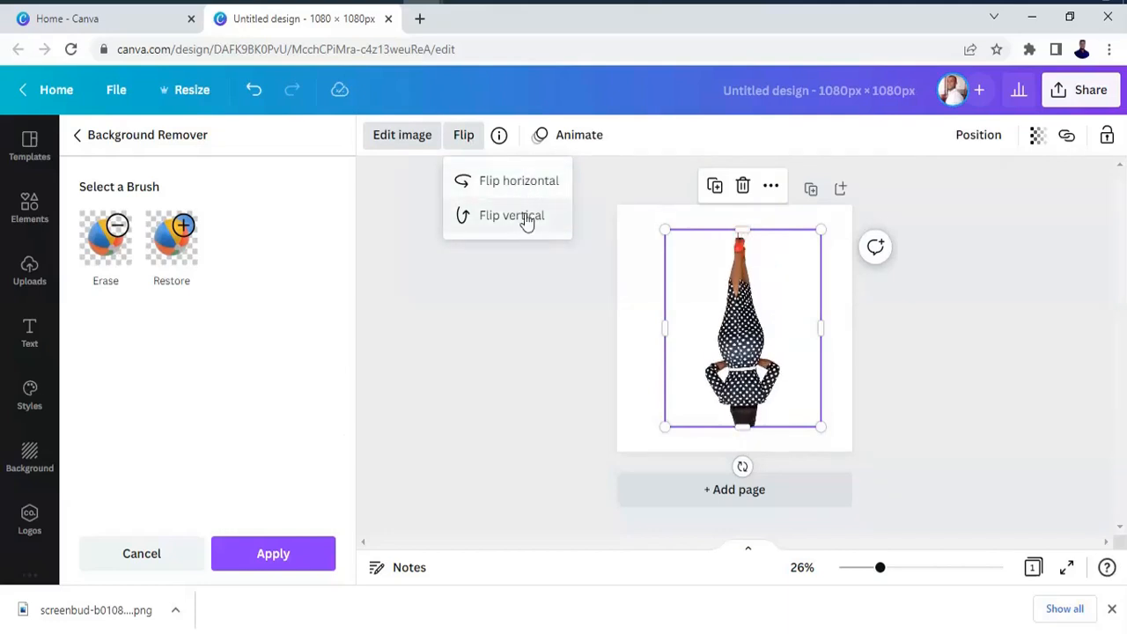
click(522, 218)
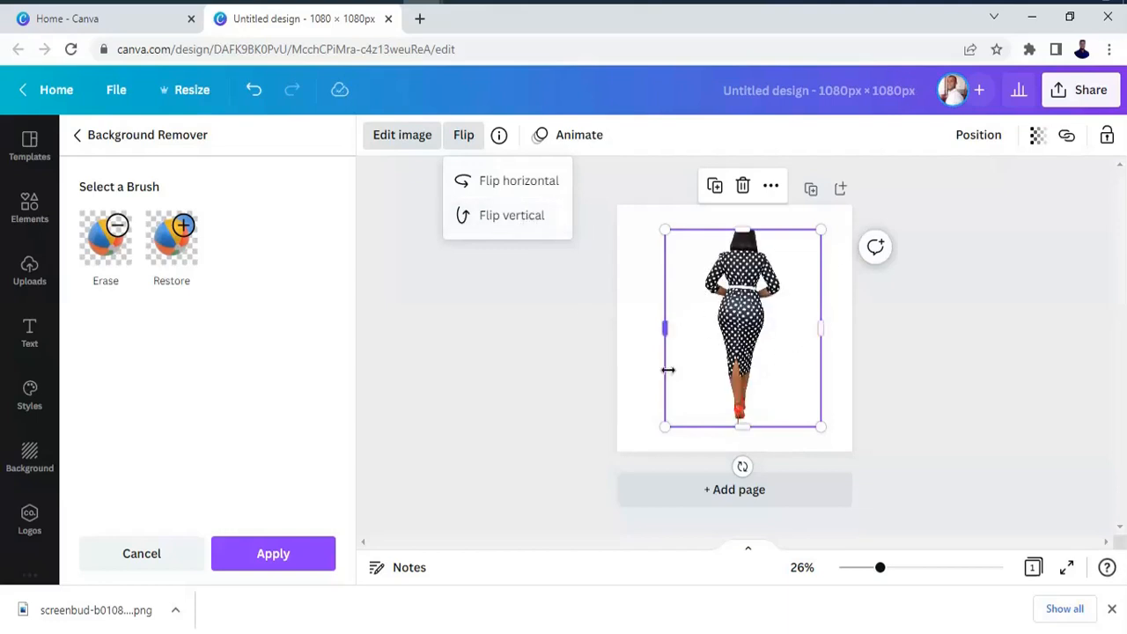
Align the woman cutout to the horizontal center of the page.
click(968, 142)
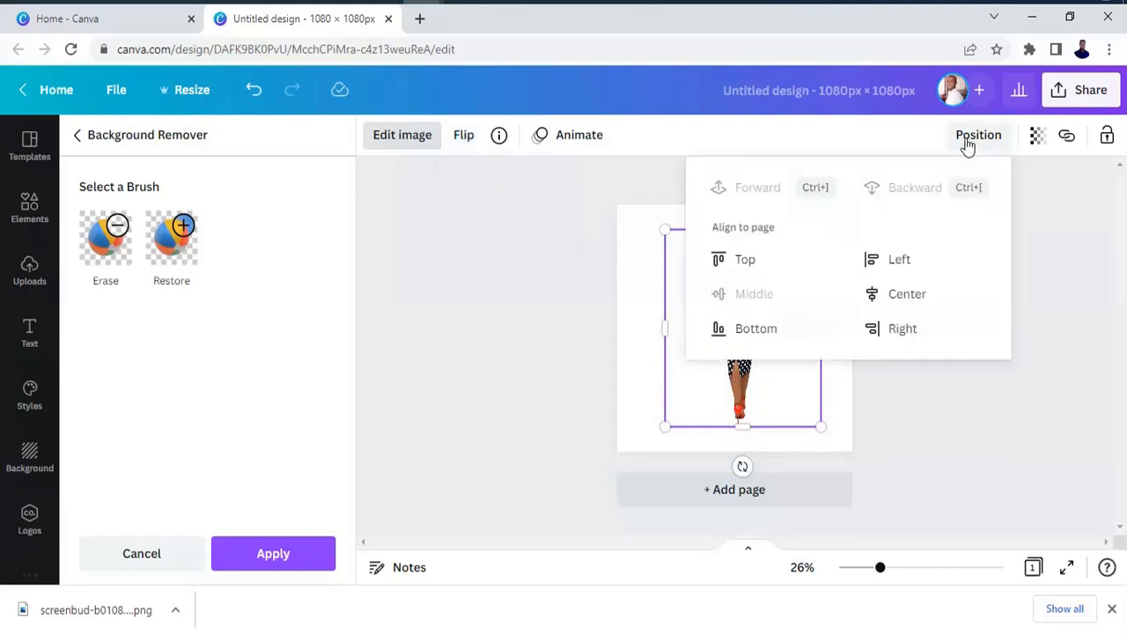
click(916, 300)
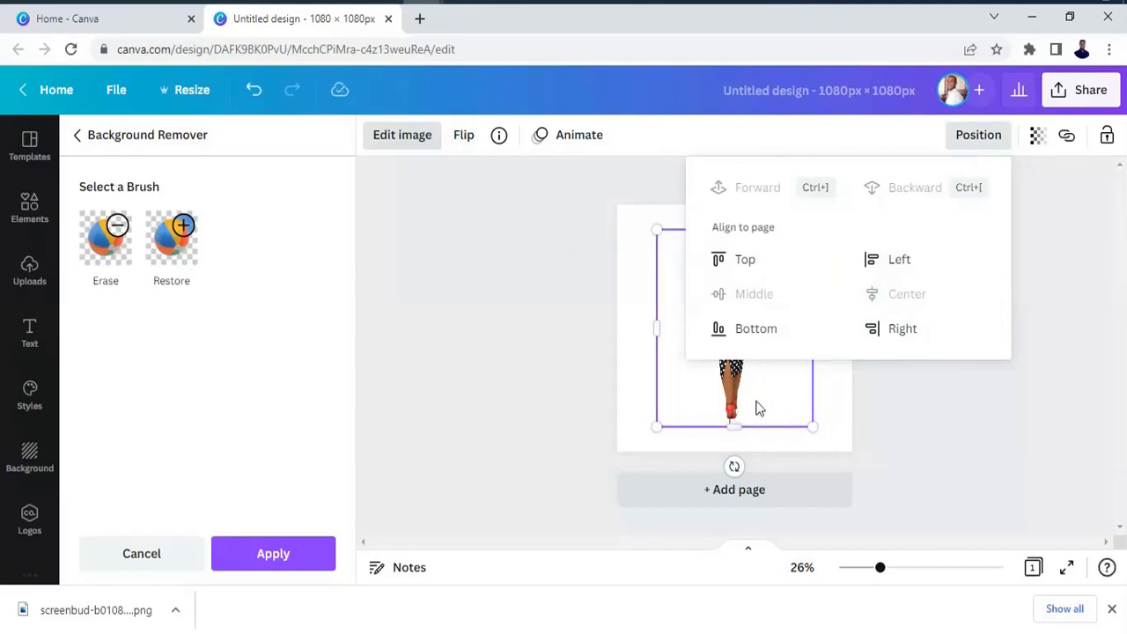
click(763, 398)
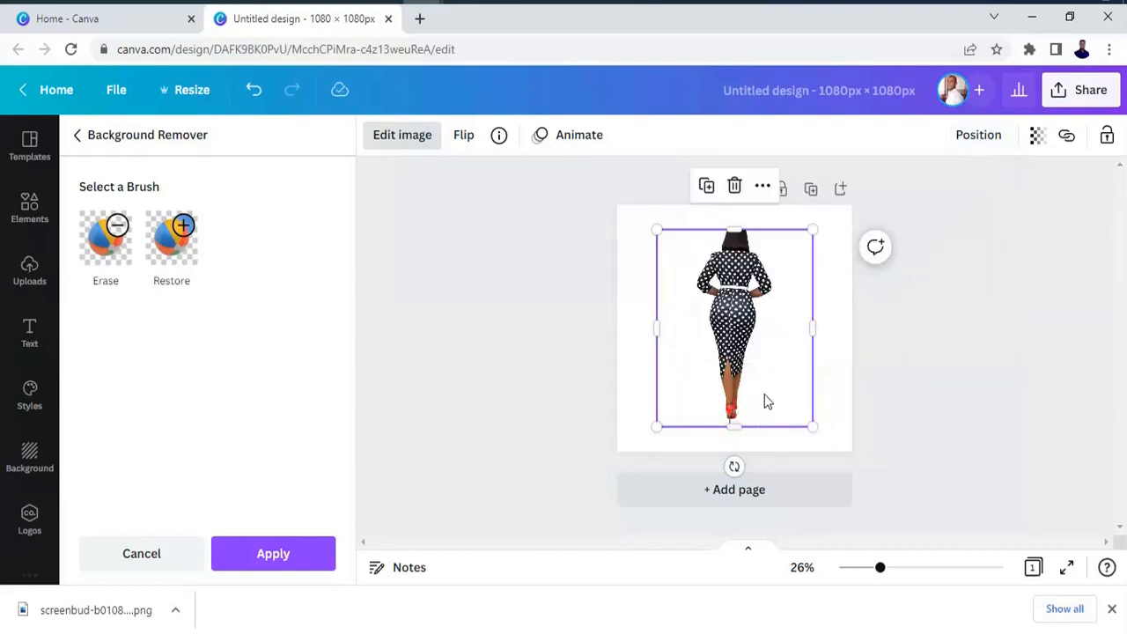
Shift the woman cutout lower, try the middle, bottom and top page alignments, and finish with it aligned to the middle.
drag(776, 383, 798, 414)
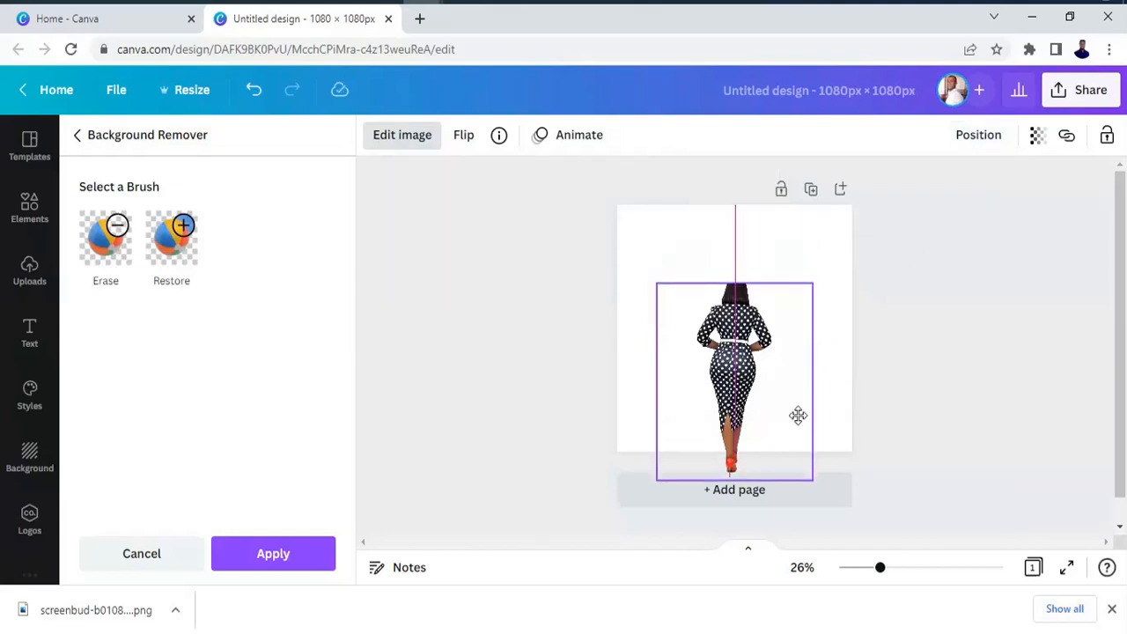
click(978, 141)
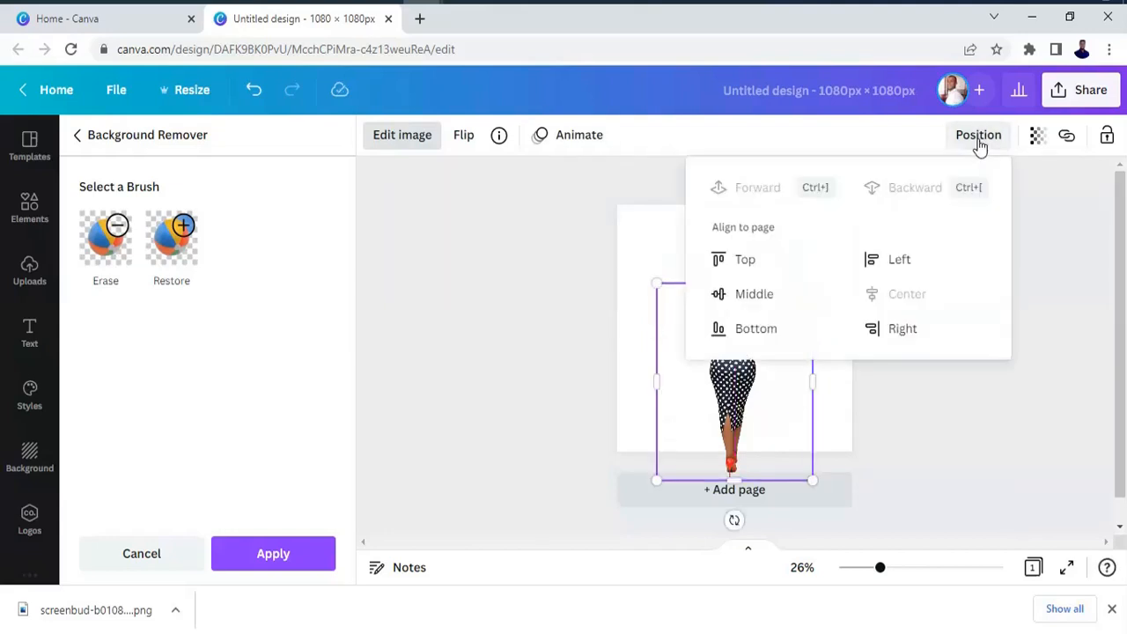
click(747, 299)
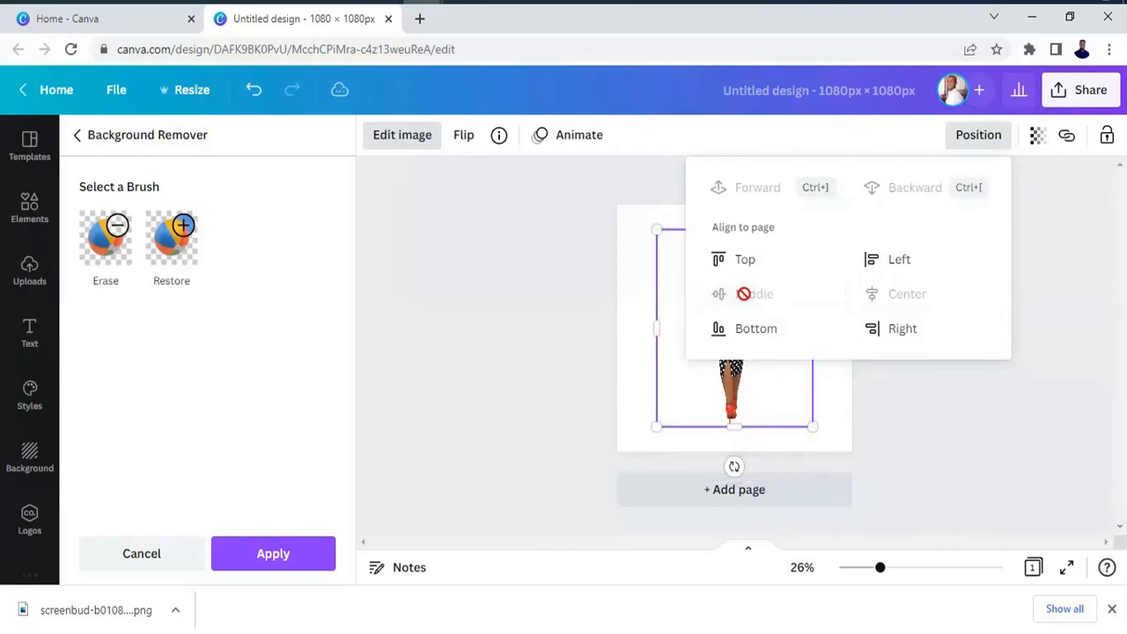
click(759, 327)
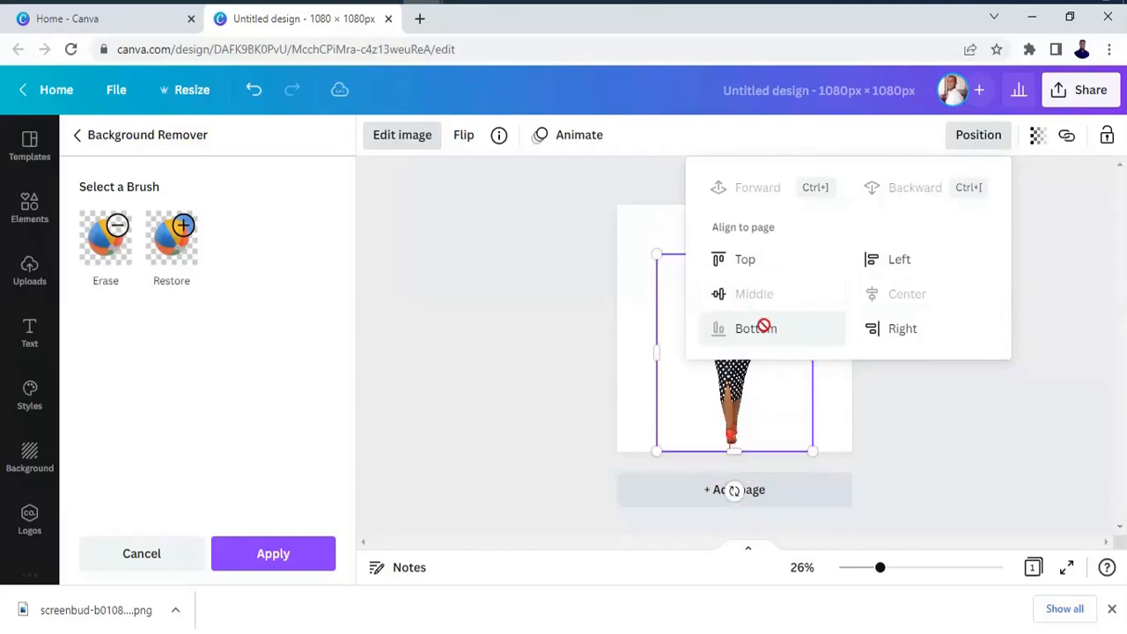
click(753, 264)
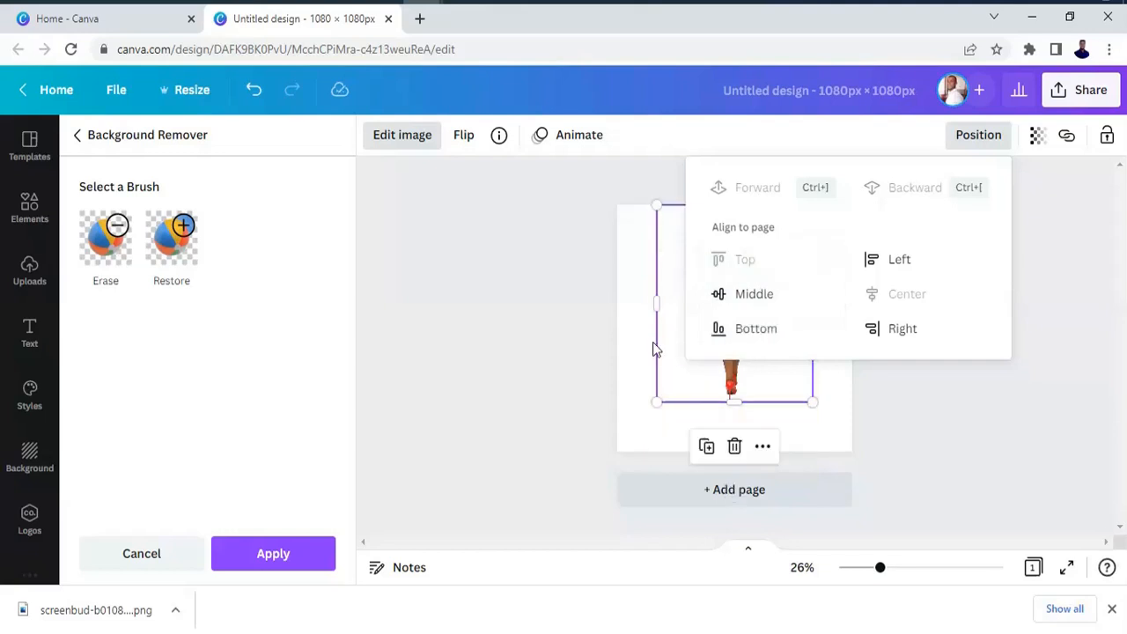
click(731, 300)
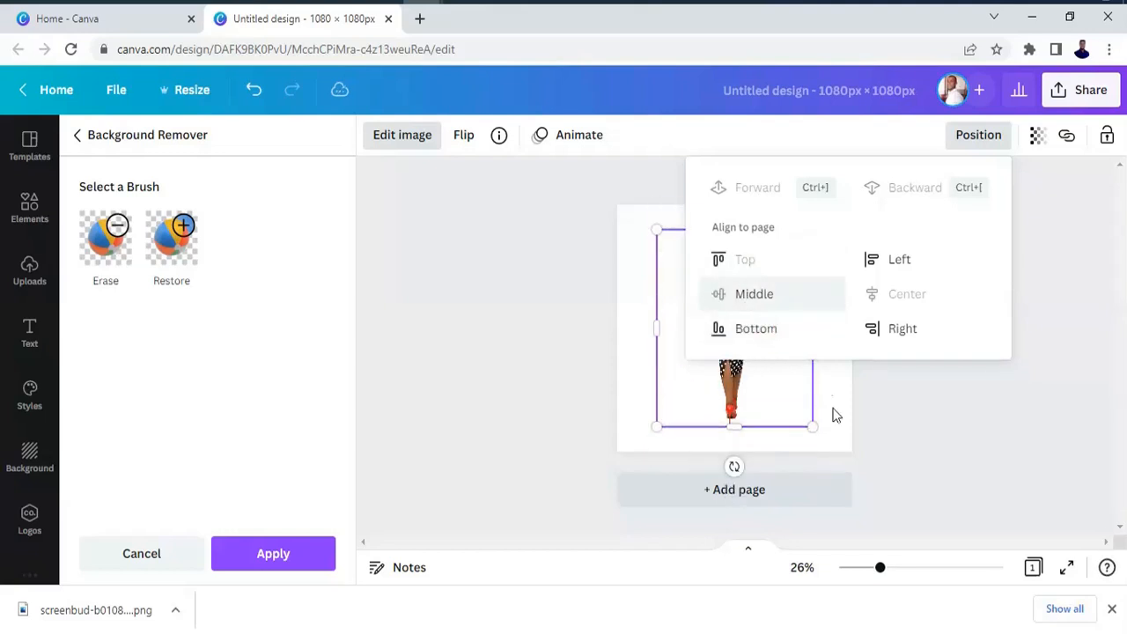
click(938, 190)
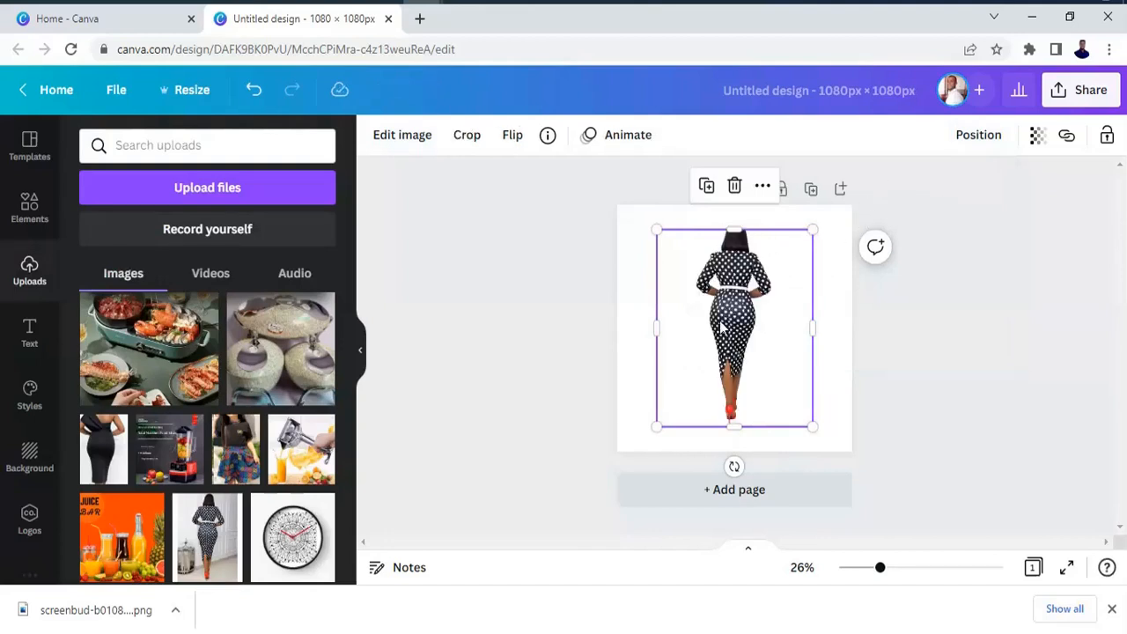
Duplicate the woman cutout, move the copy lower on the page, and delete that copy.
click(706, 188)
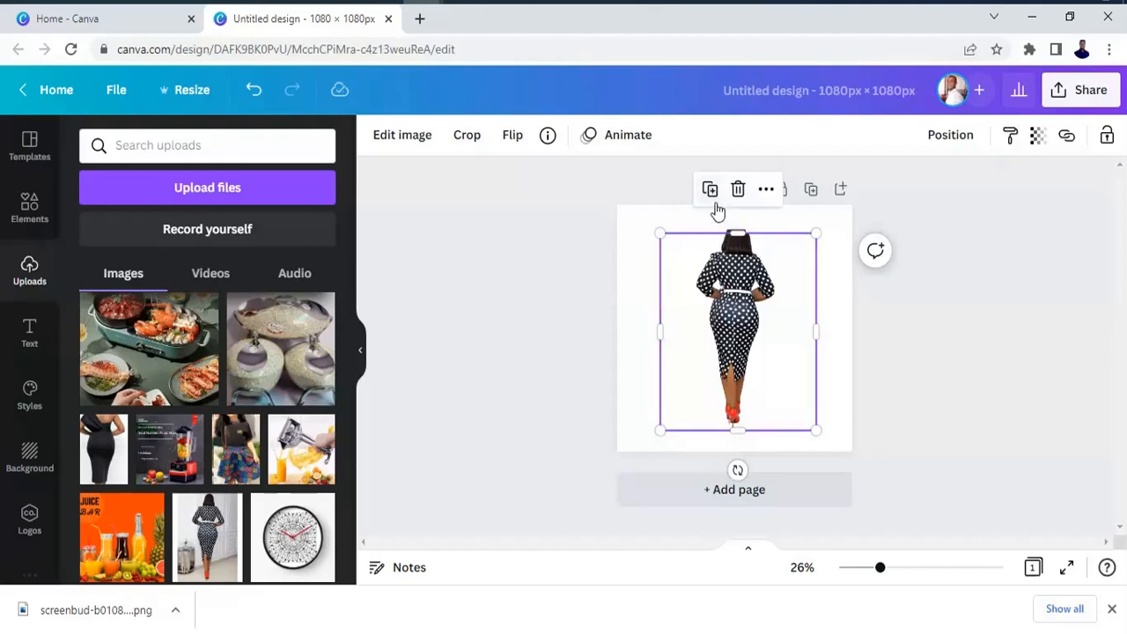
drag(749, 352, 762, 397)
click(762, 396)
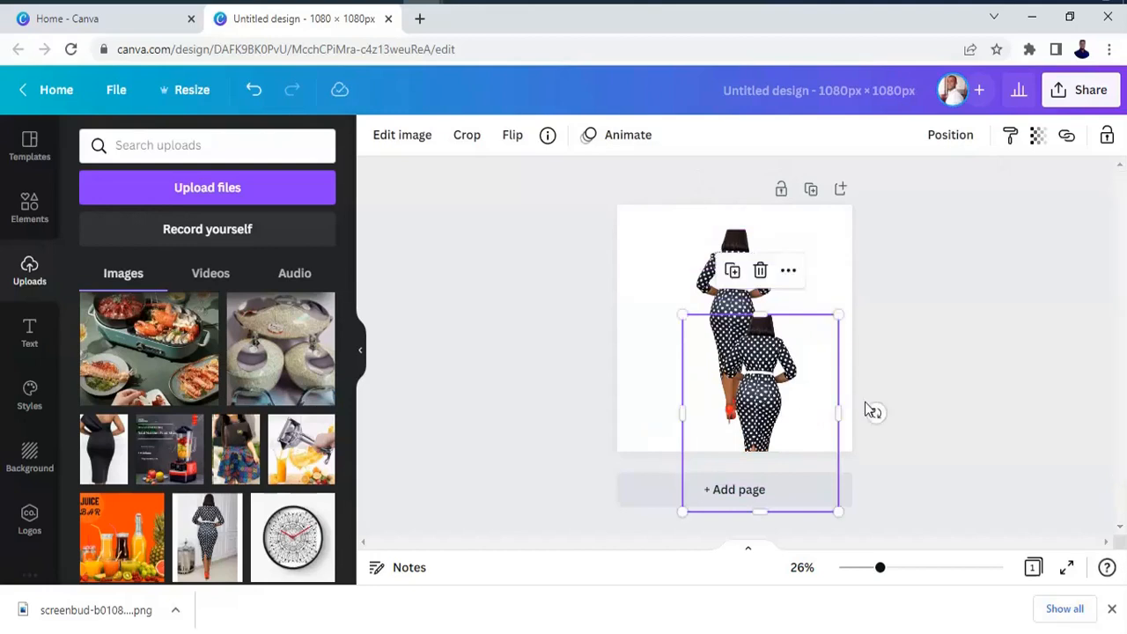
click(763, 272)
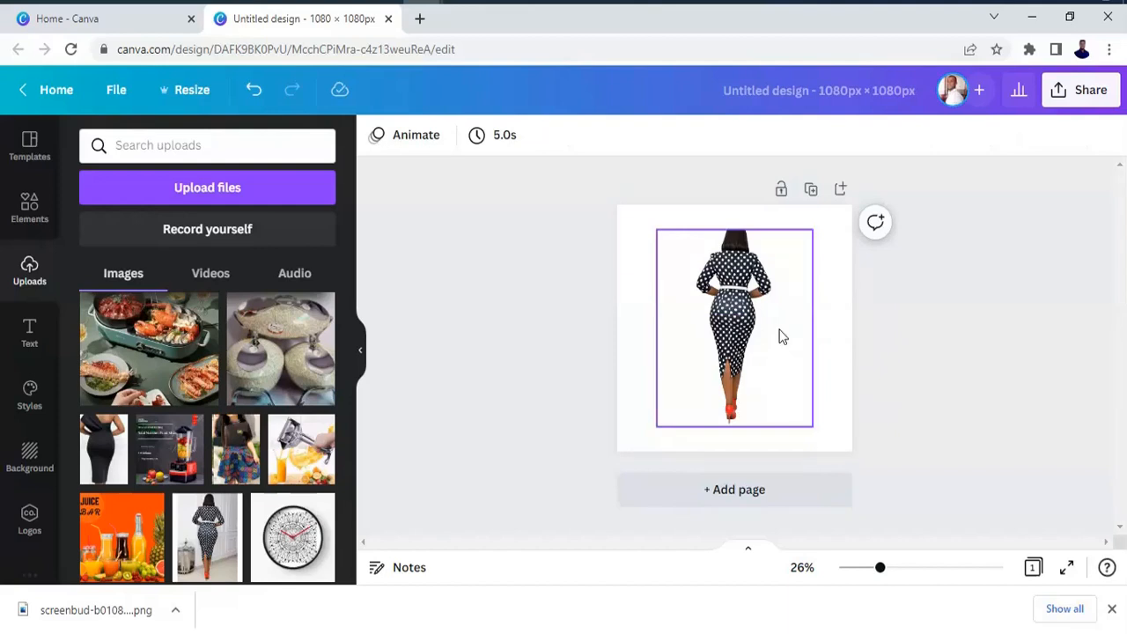
click(773, 335)
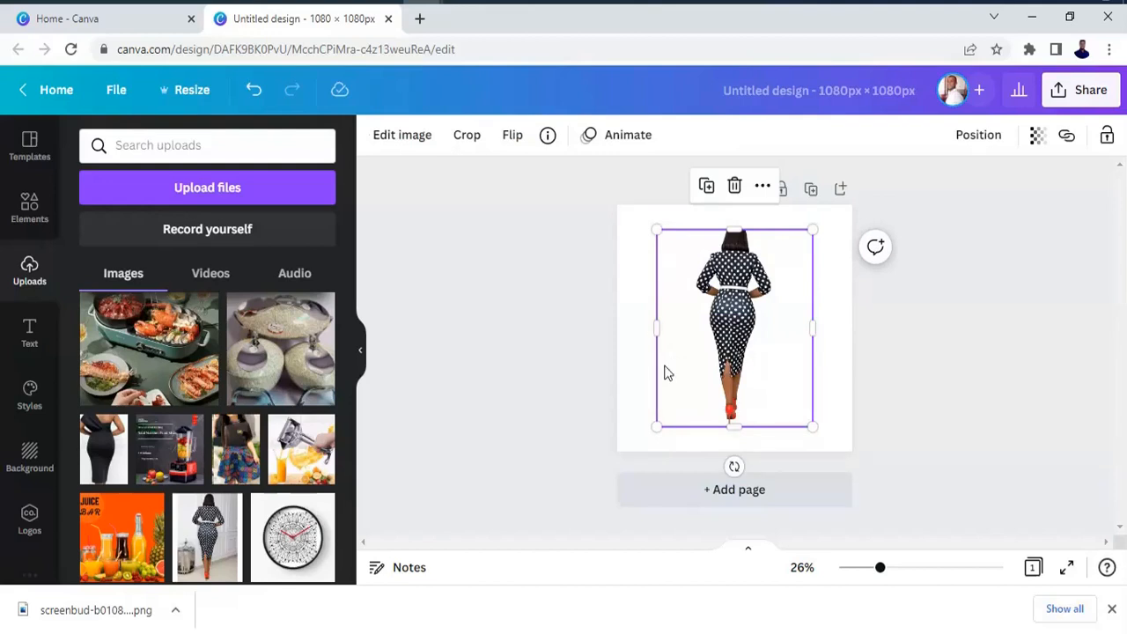
click(626, 299)
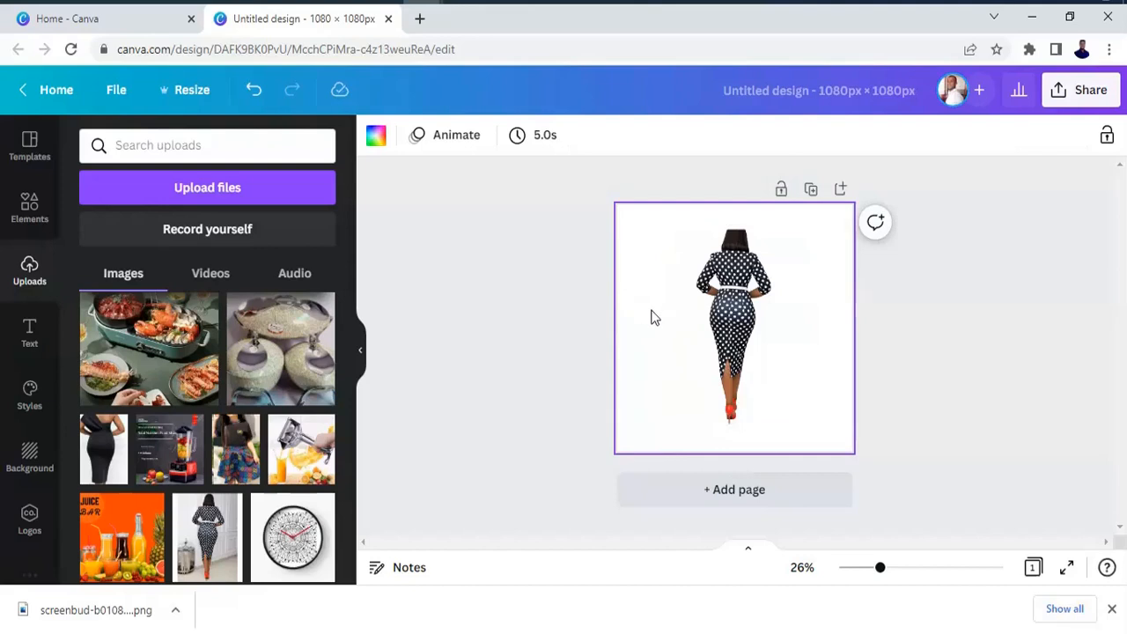
click(376, 138)
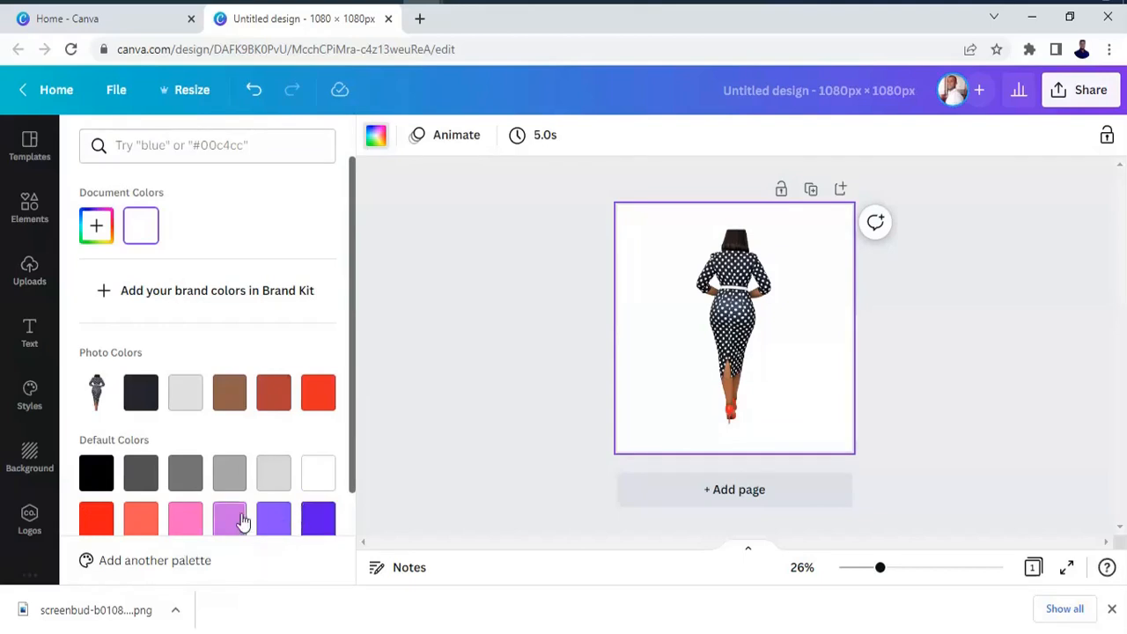
drag(351, 409, 352, 516)
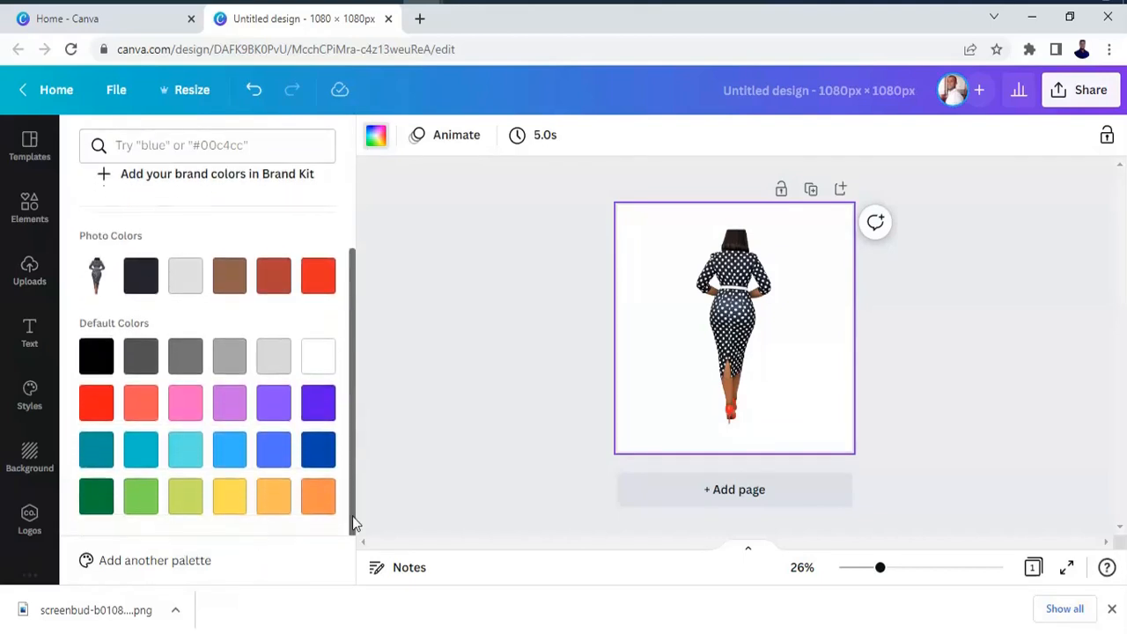
click(730, 319)
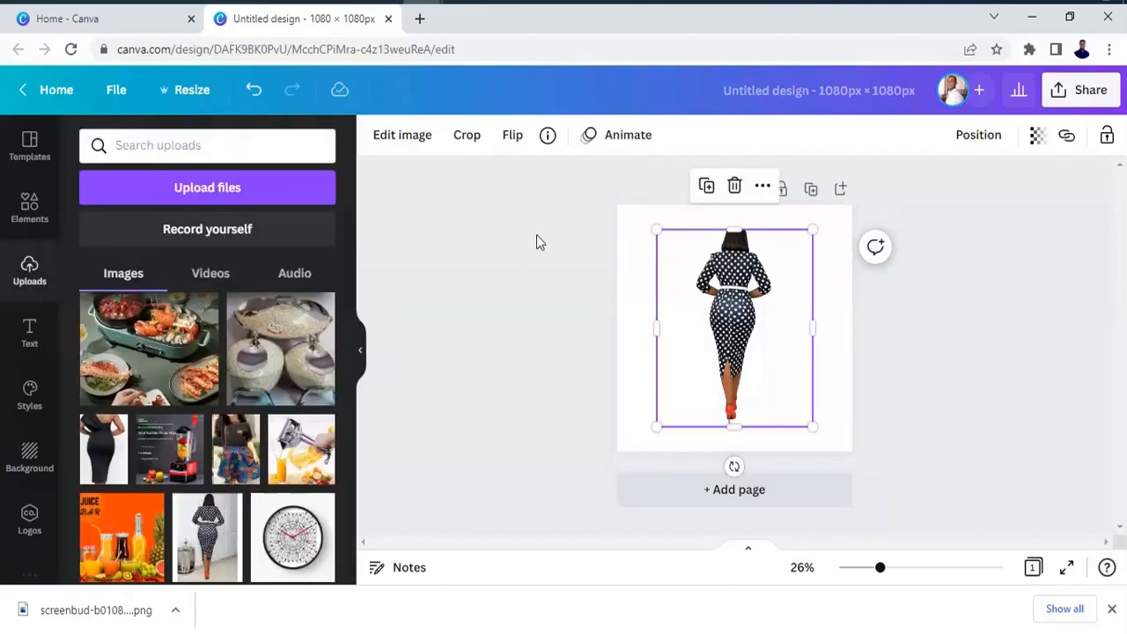
Set the page background to the brown photo color after trying the dark navy, light gray, bright red and brick red photo colors.
click(640, 270)
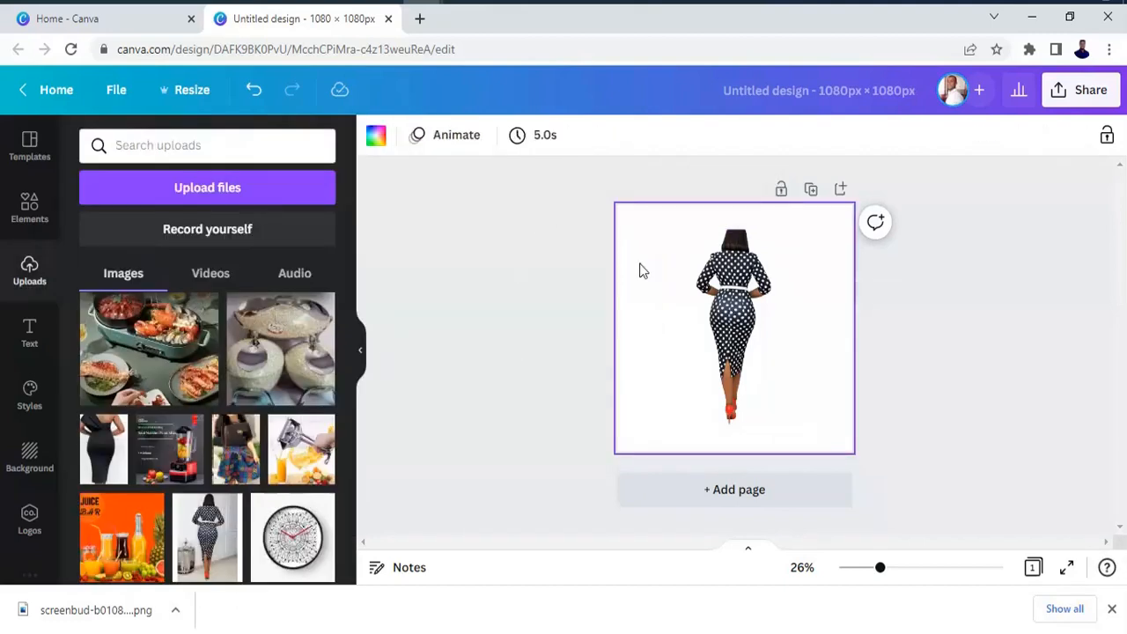
click(379, 137)
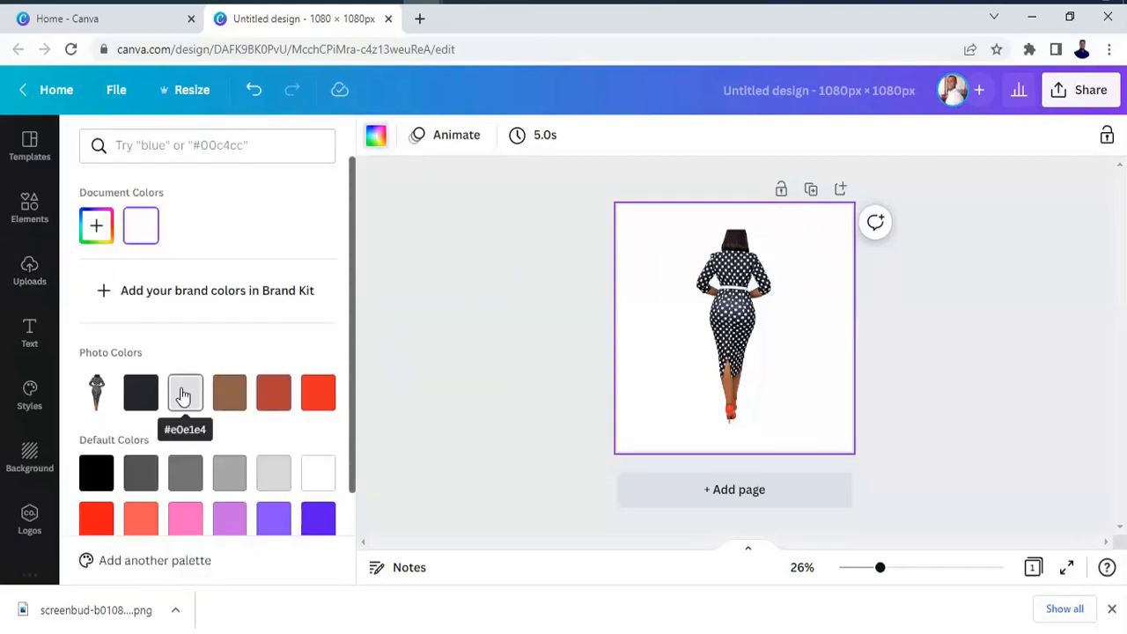
click(141, 392)
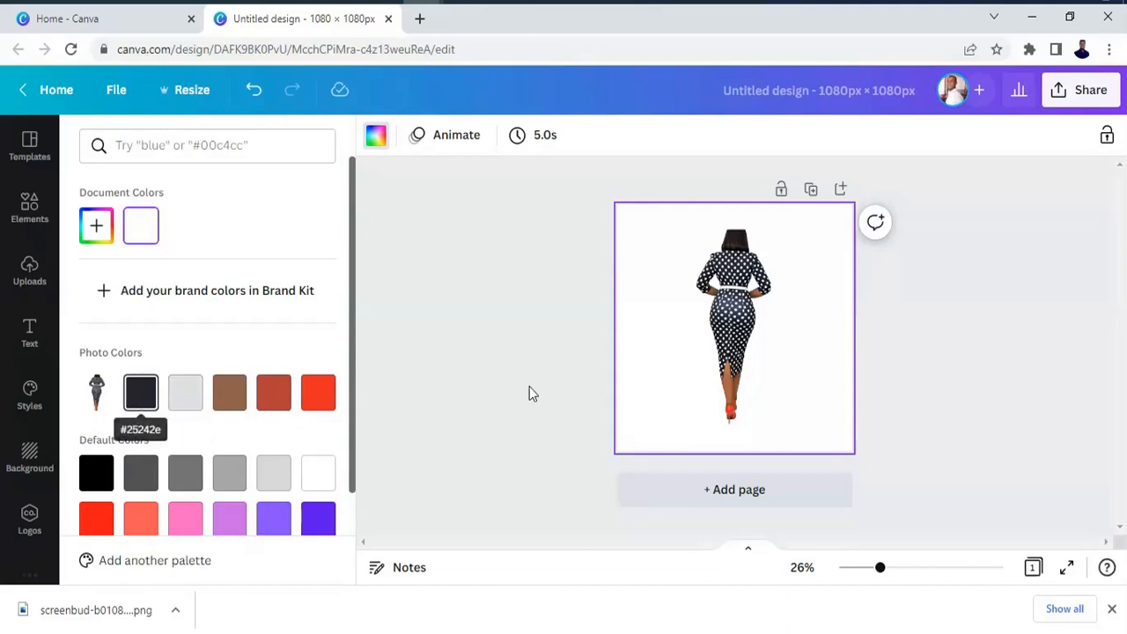
click(144, 406)
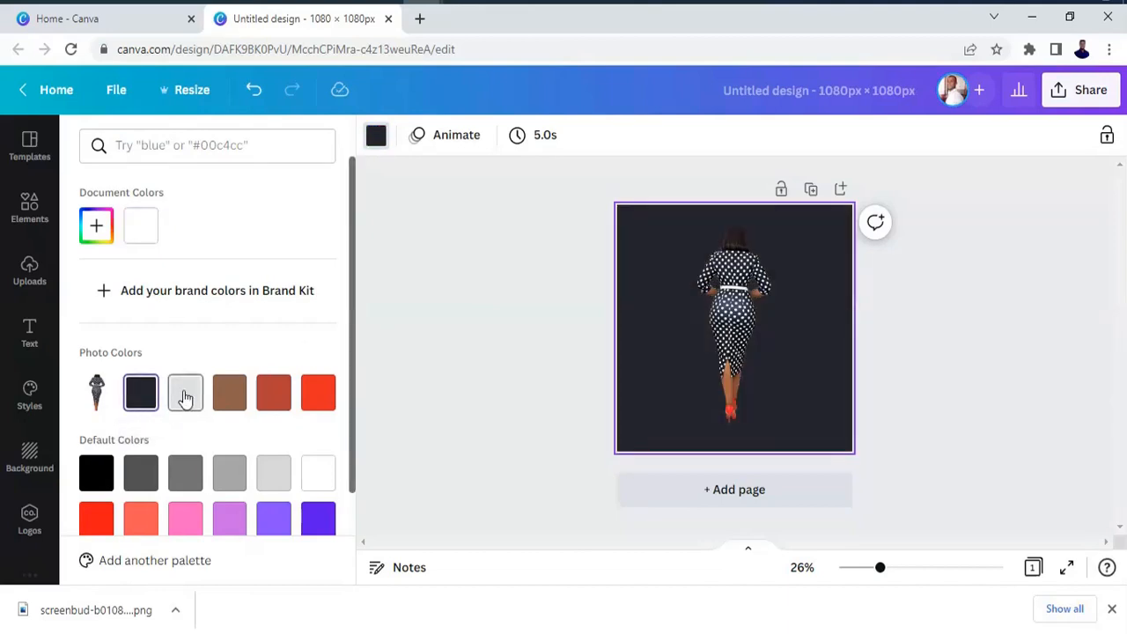
click(185, 396)
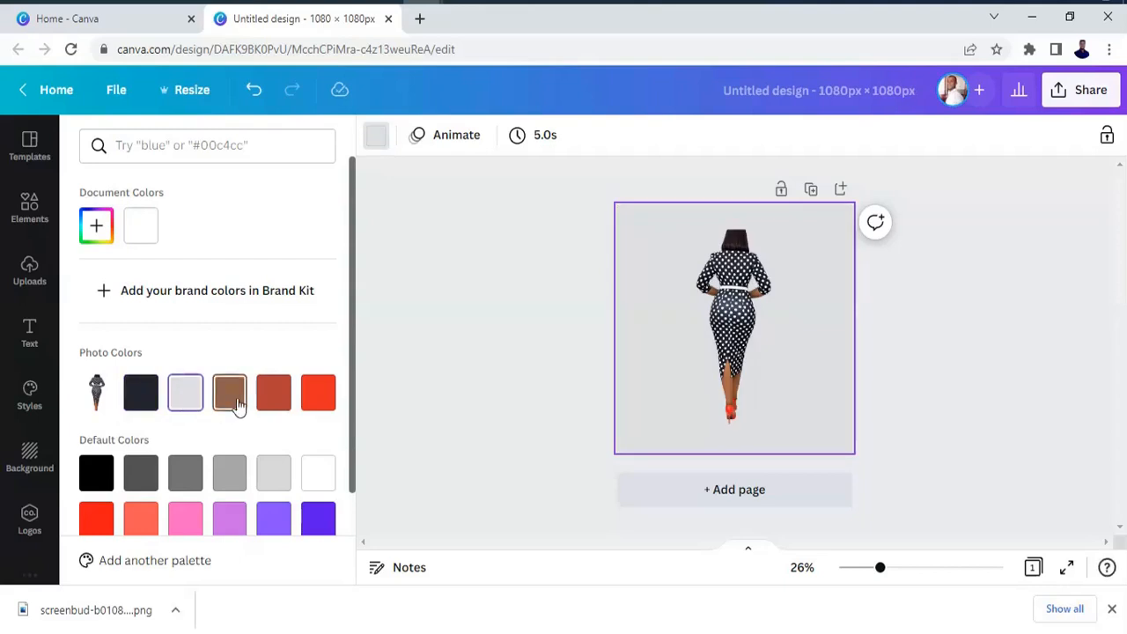
click(312, 401)
click(279, 397)
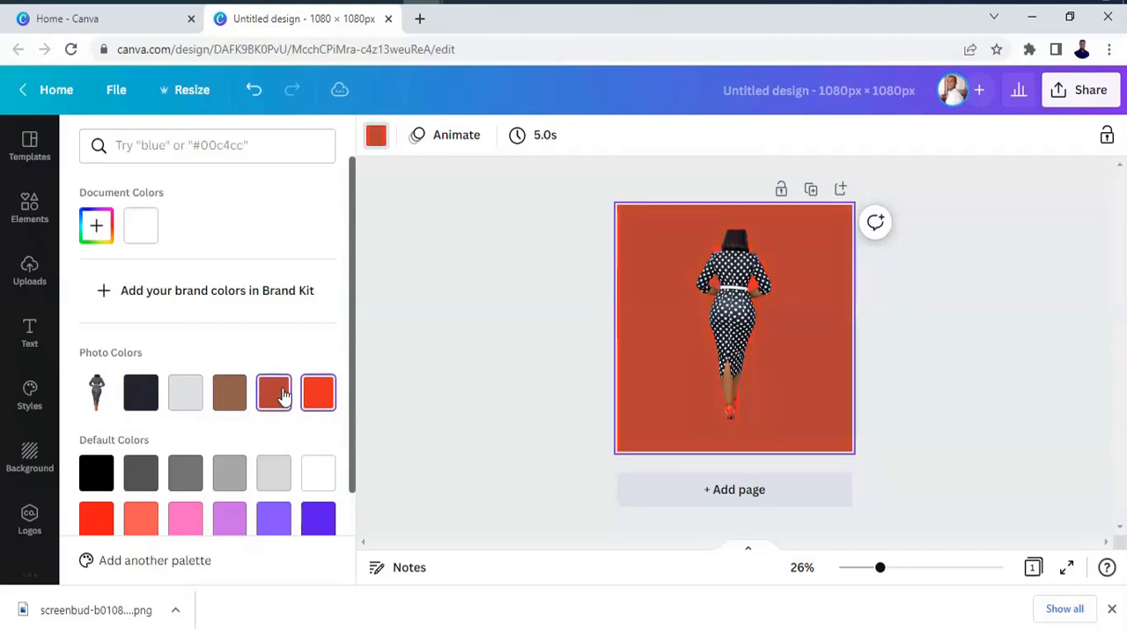
click(234, 400)
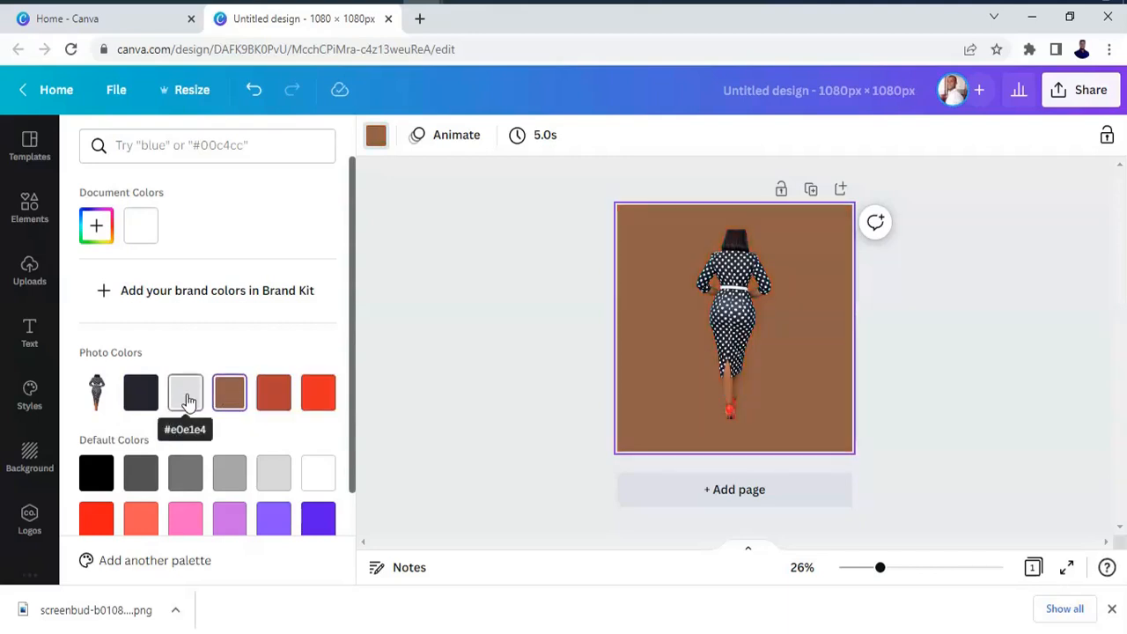
Try the transparency adjustment on the woman cutout and leave its value at 100.
click(733, 324)
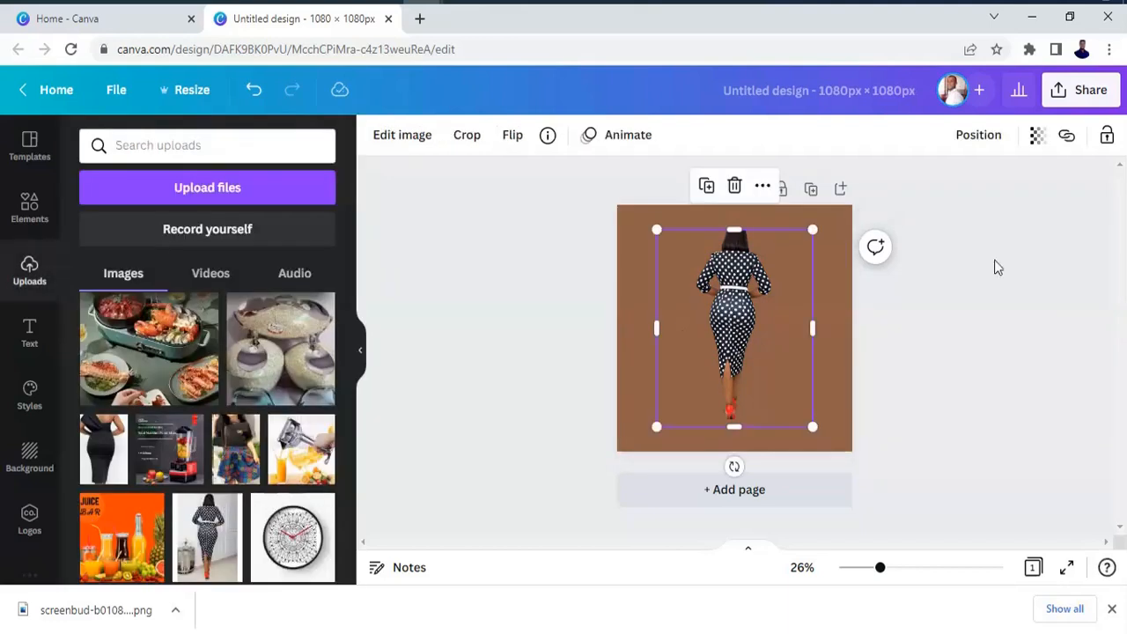
click(1041, 141)
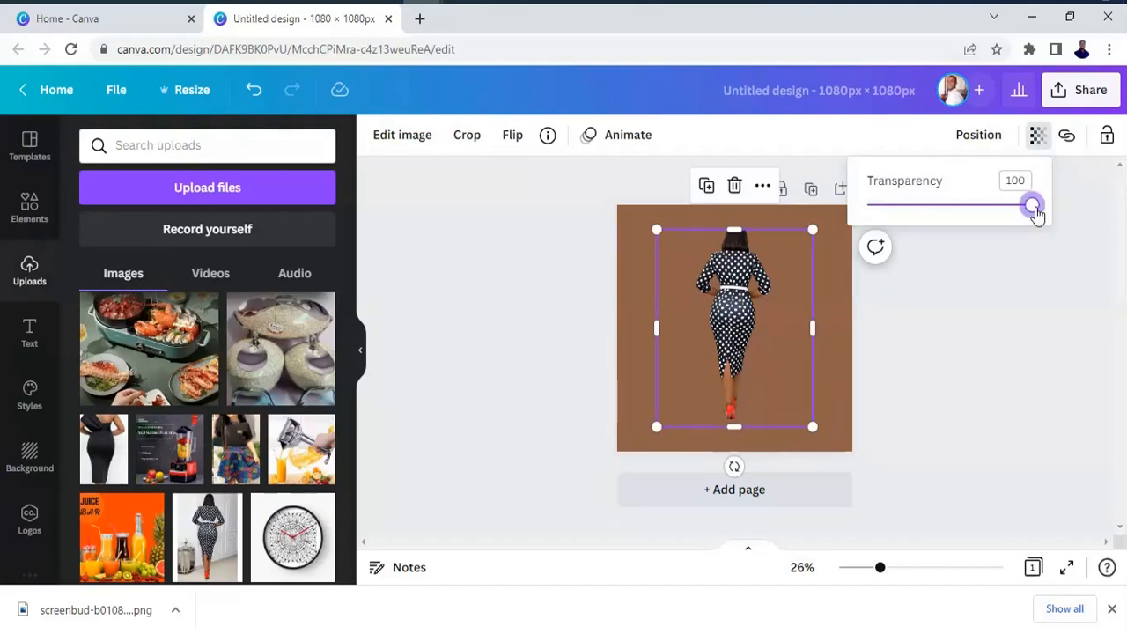
mouse_move(1036, 213)
mouse_down()
mouse_move(901, 241)
mouse_move(1027, 226)
mouse_move(1027, 206)
mouse_move(1034, 232)
mouse_move(1046, 231)
mouse_up()
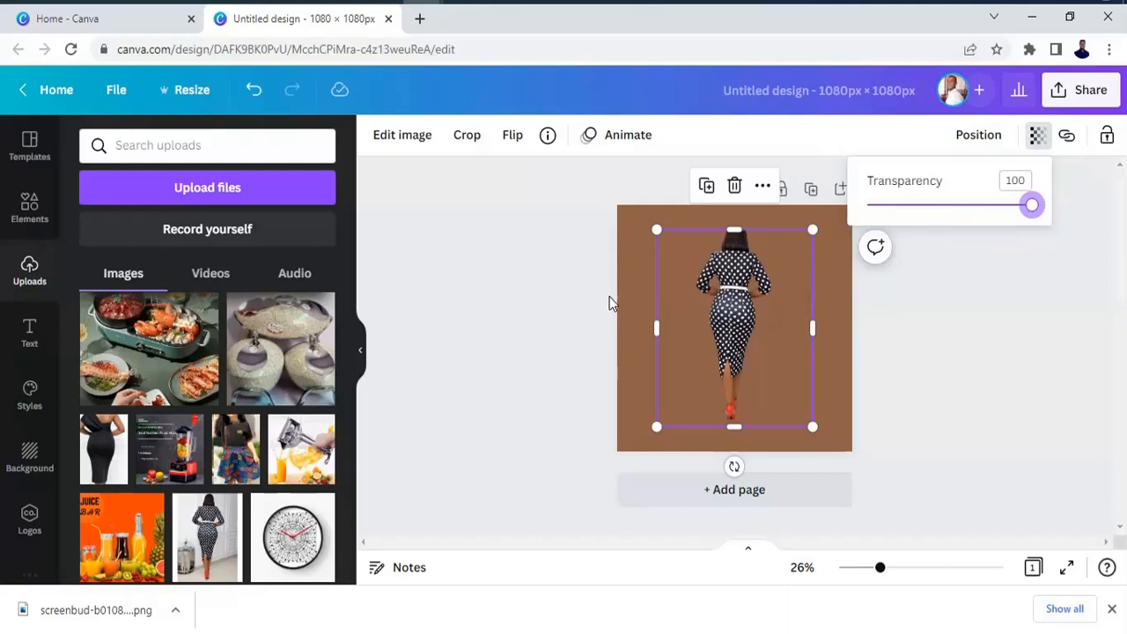
click(563, 294)
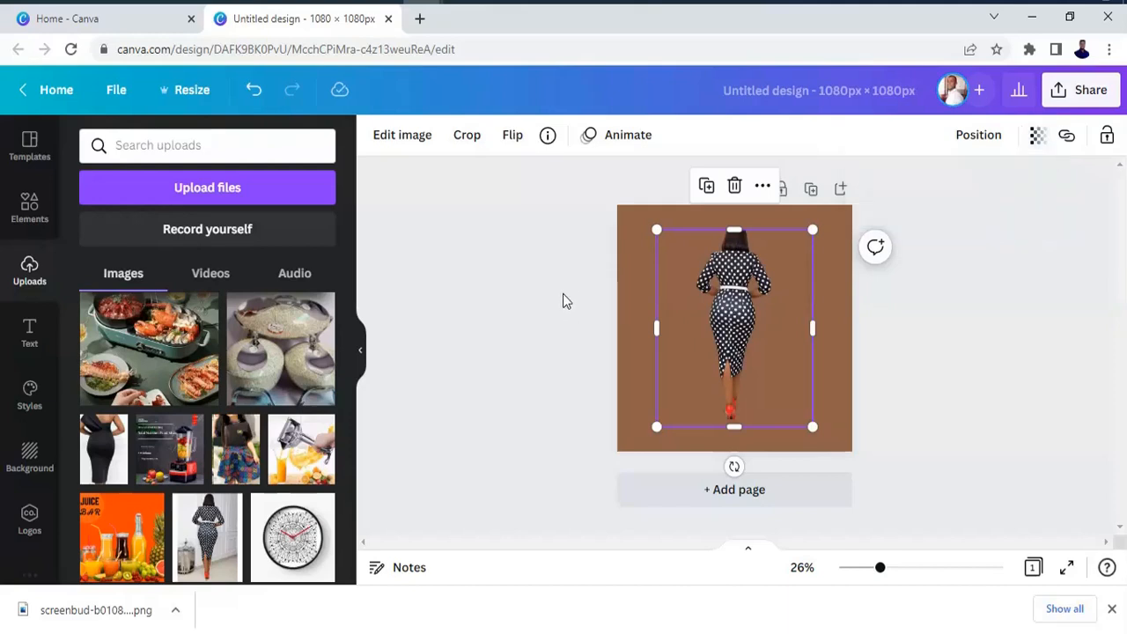
click(562, 295)
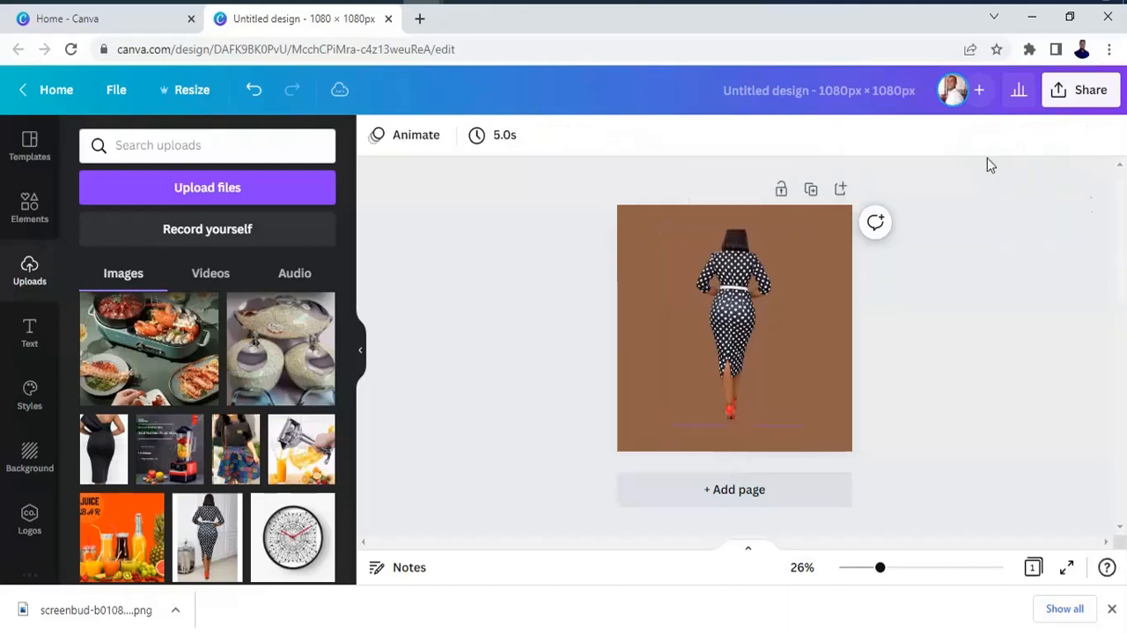
click(816, 317)
click(740, 311)
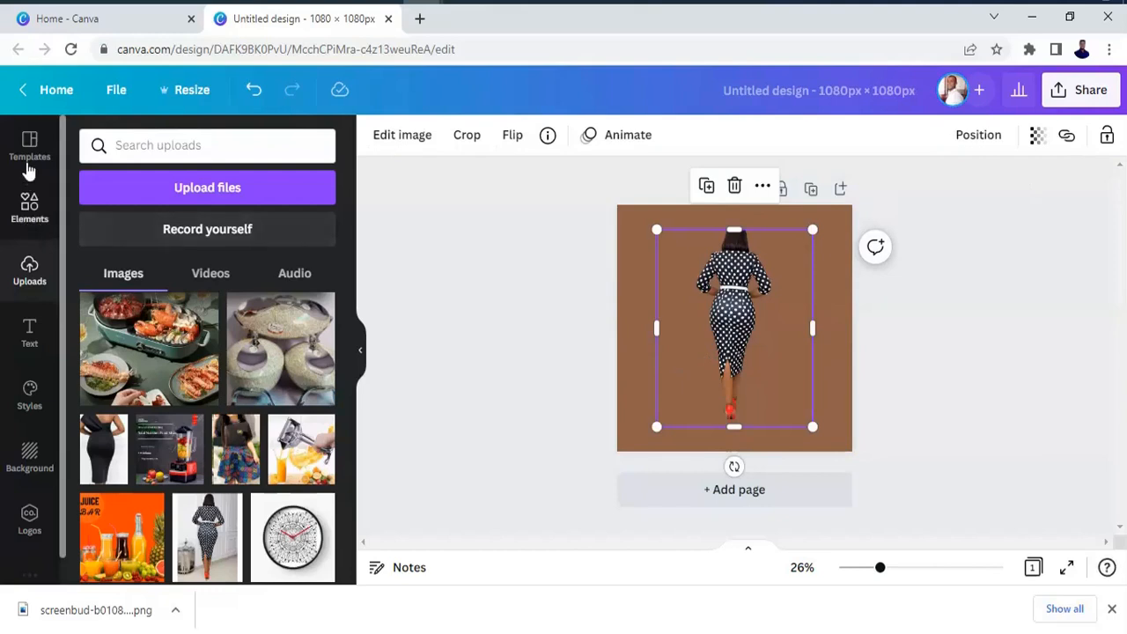
Add a heading to the page and replace its placeholder text with "Spedigitals".
click(29, 341)
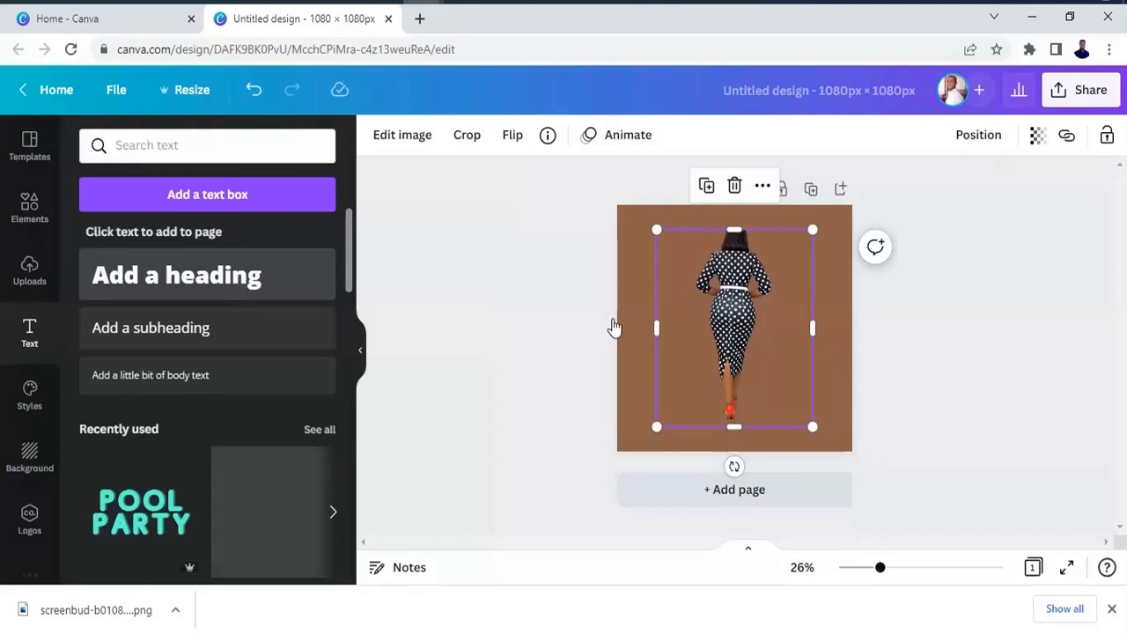
key(t)
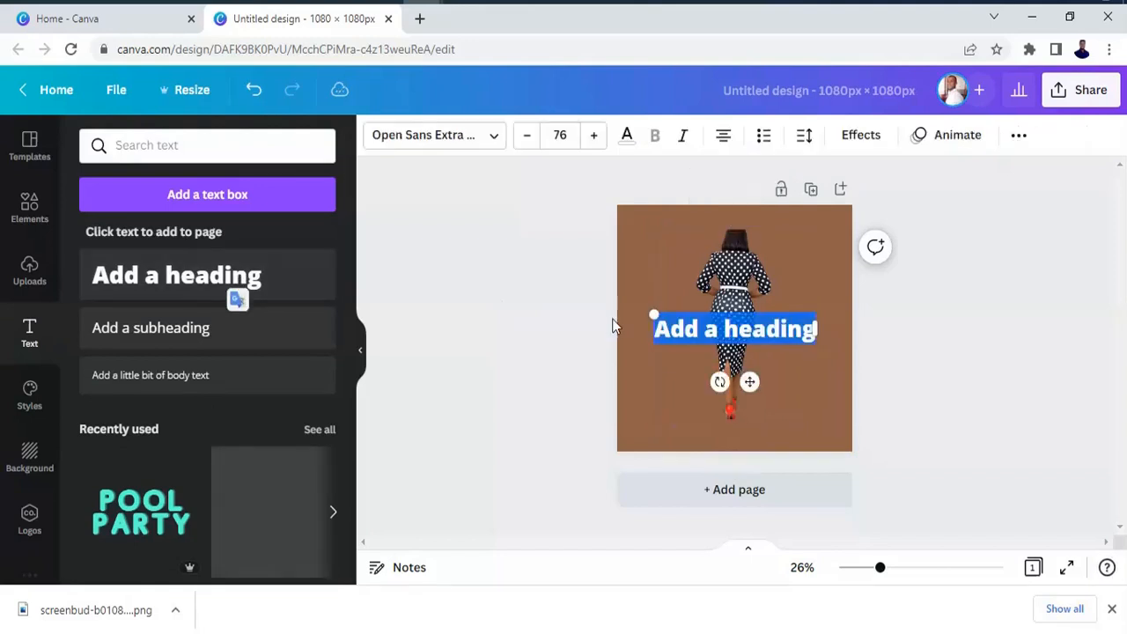
key(BackSpace)
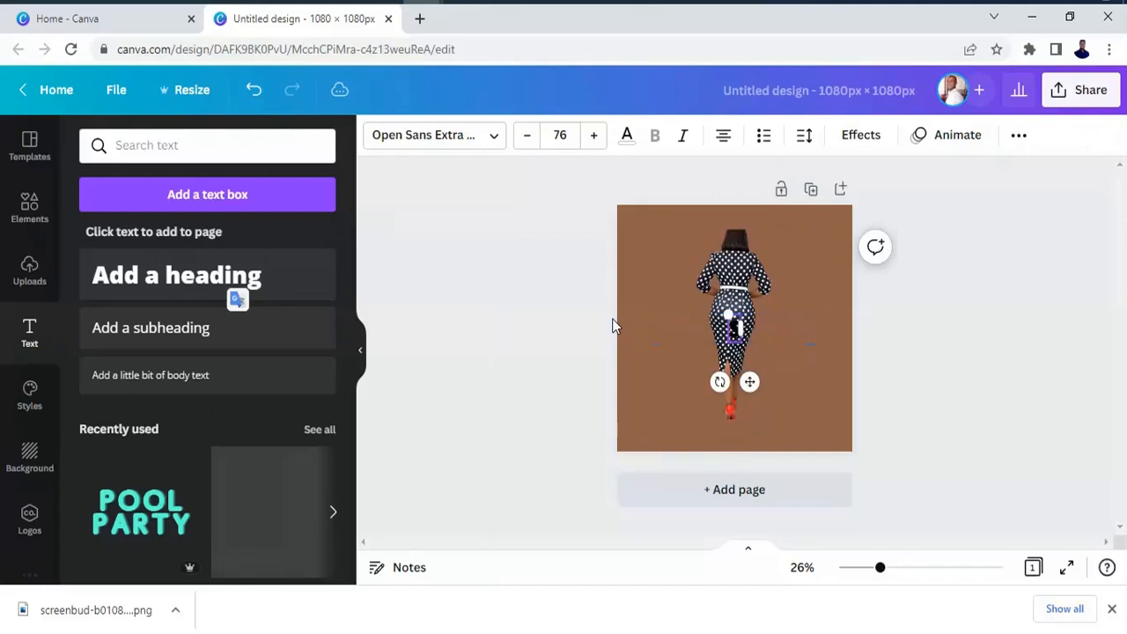
text(Spedig)
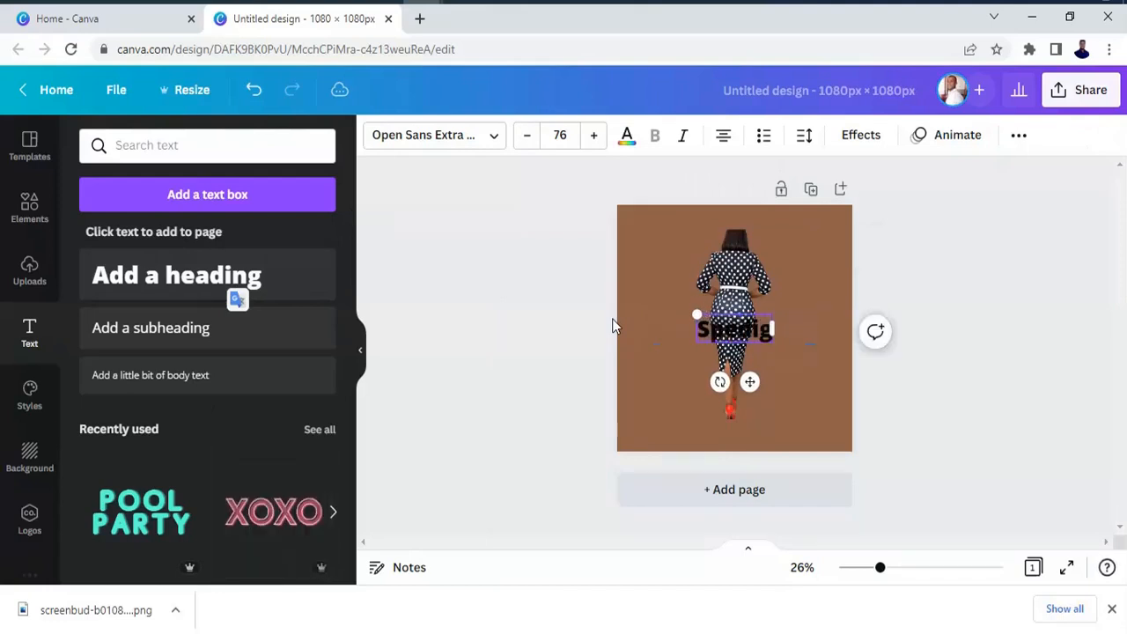
text(itals)
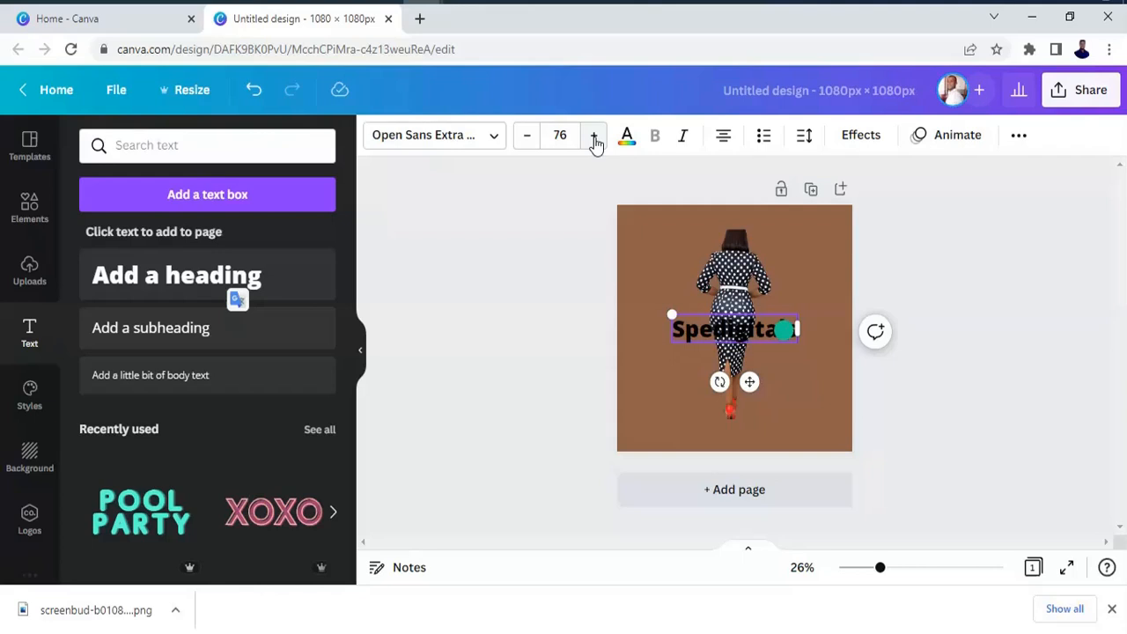
Try several font sizes on the "Spedigitals" heading between 74 and 79, and enlarge its text box to font size 114.
click(594, 136)
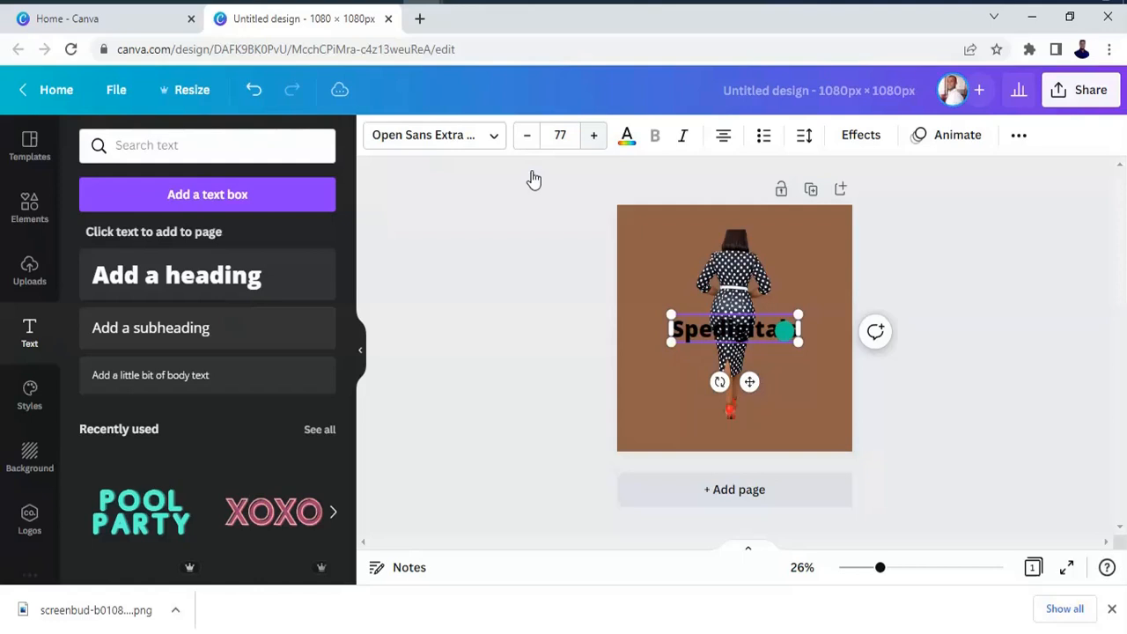
click(583, 143)
click(583, 143)
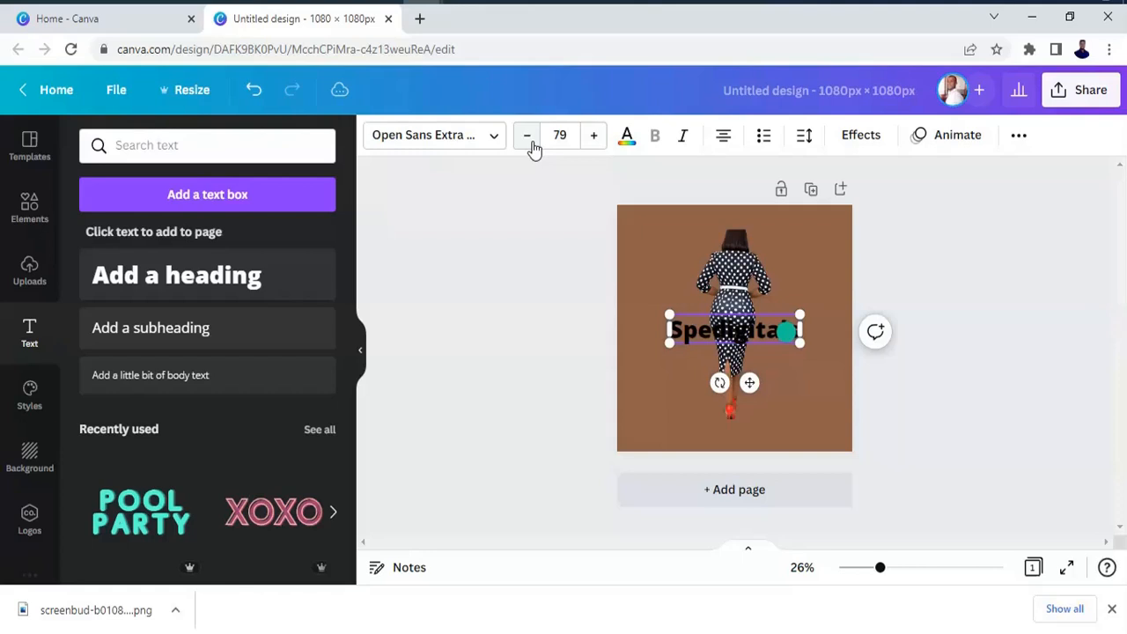
click(531, 143)
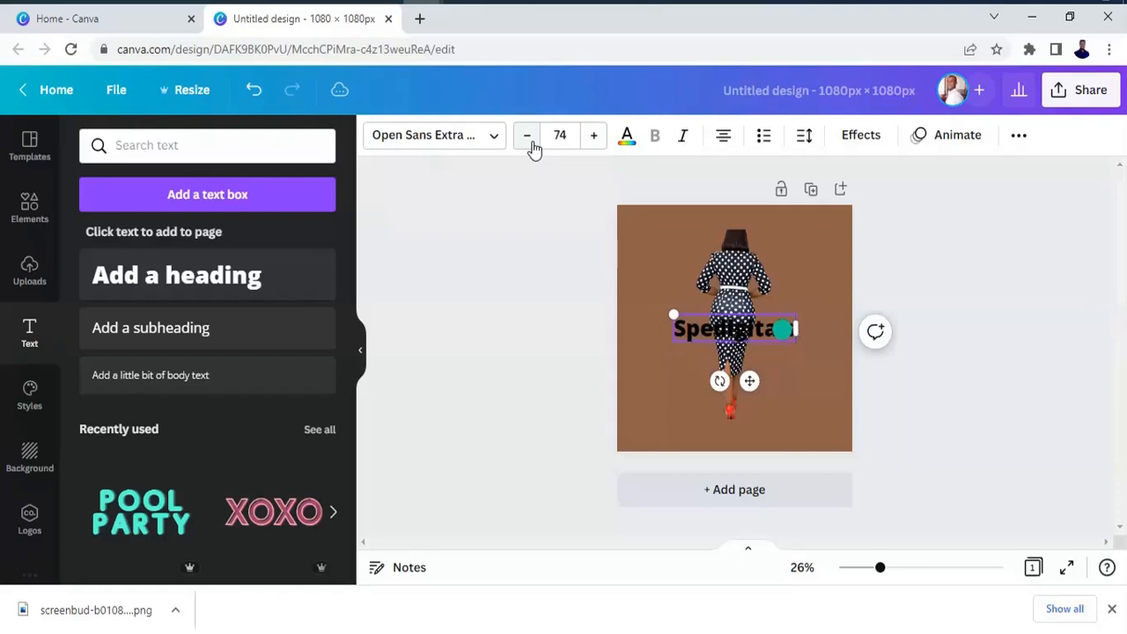
click(594, 136)
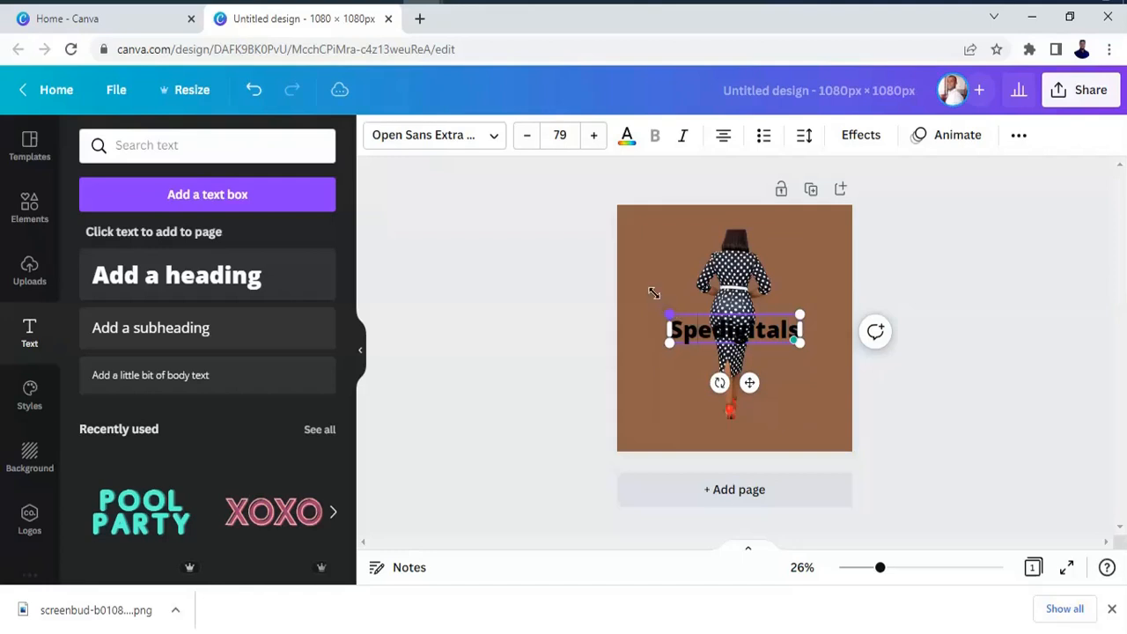
drag(654, 292, 648, 282)
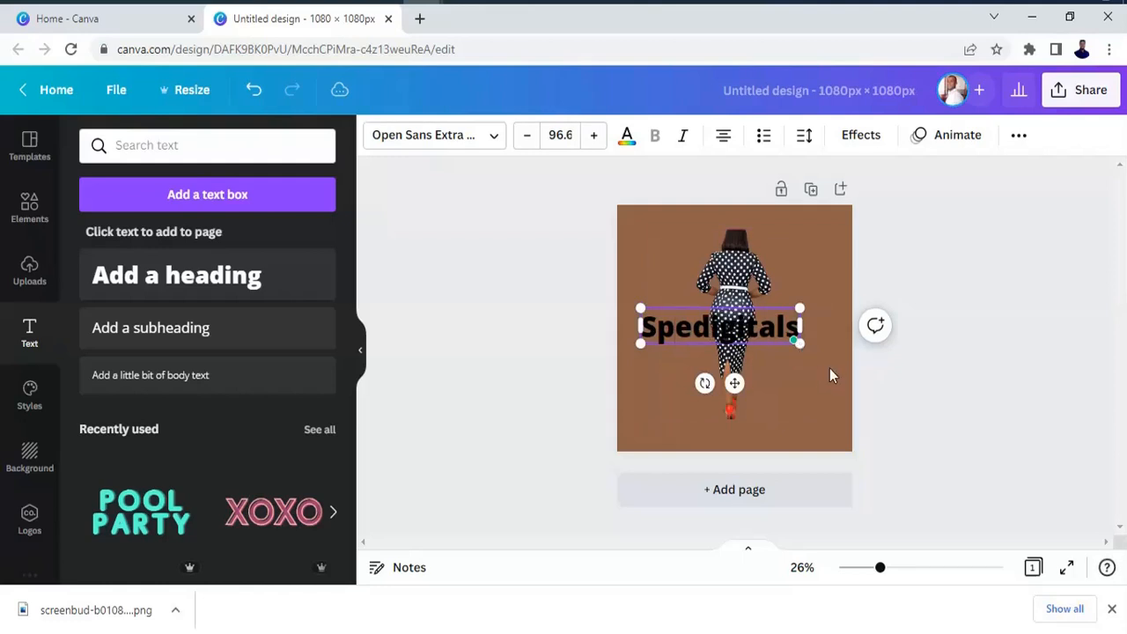
drag(800, 343, 829, 354)
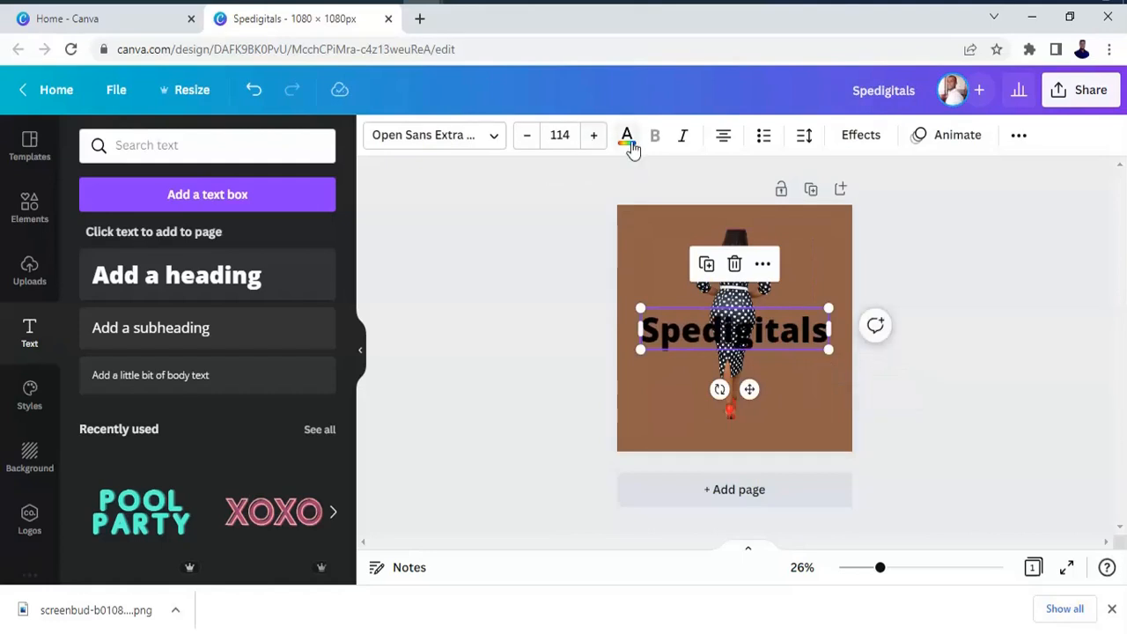
Color the "Spedigitals" heading light gray and apply the Curve shape effect to it.
click(627, 139)
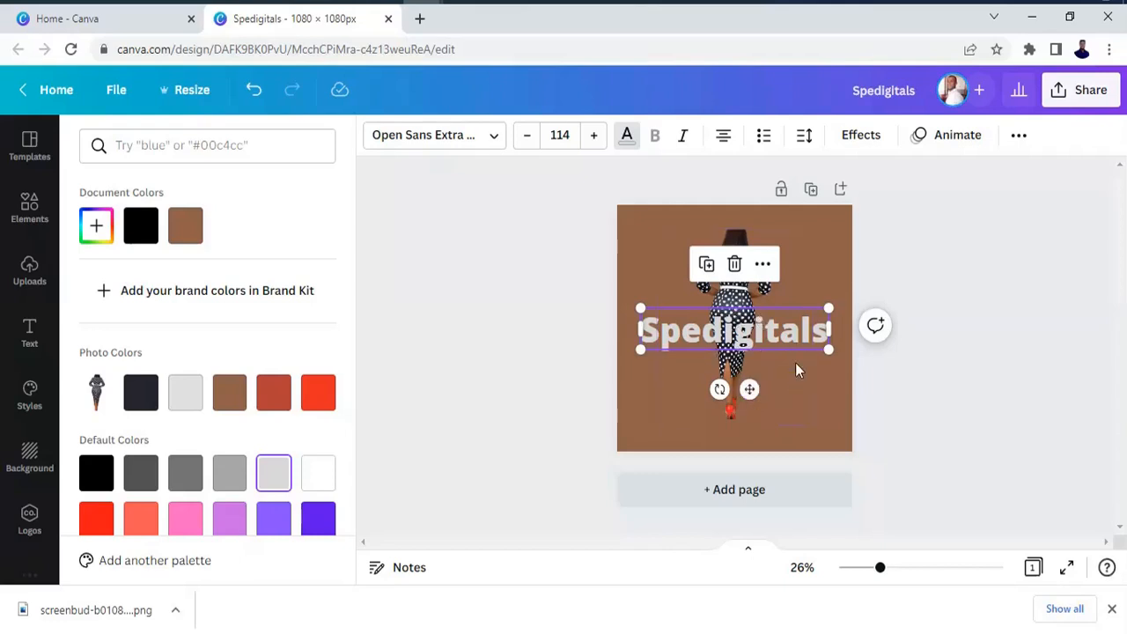
click(871, 148)
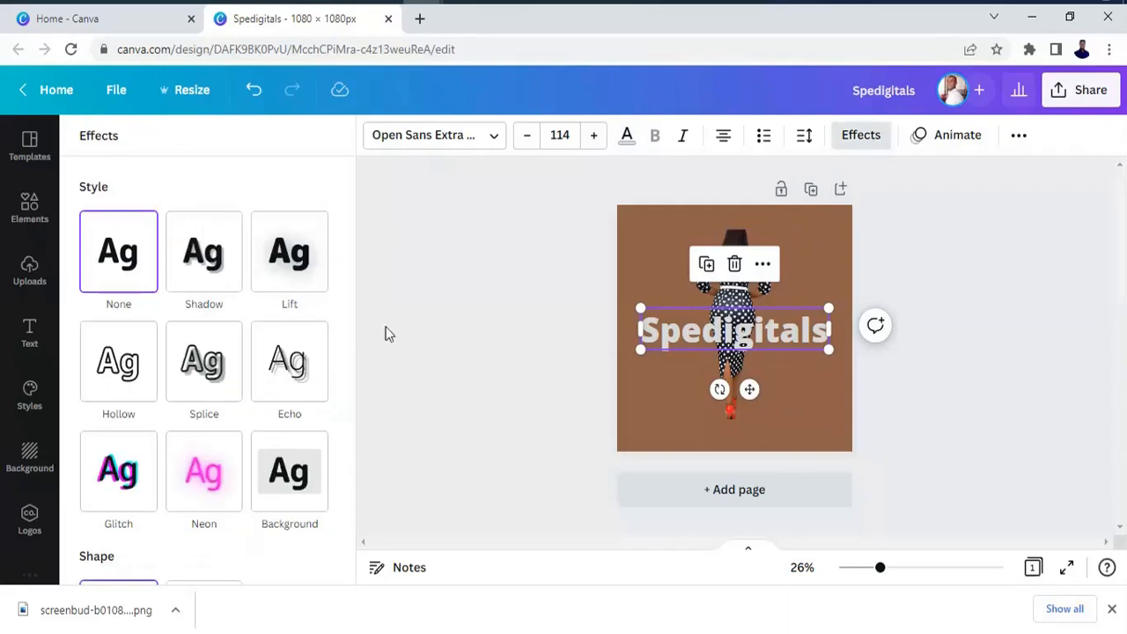
drag(355, 318, 350, 428)
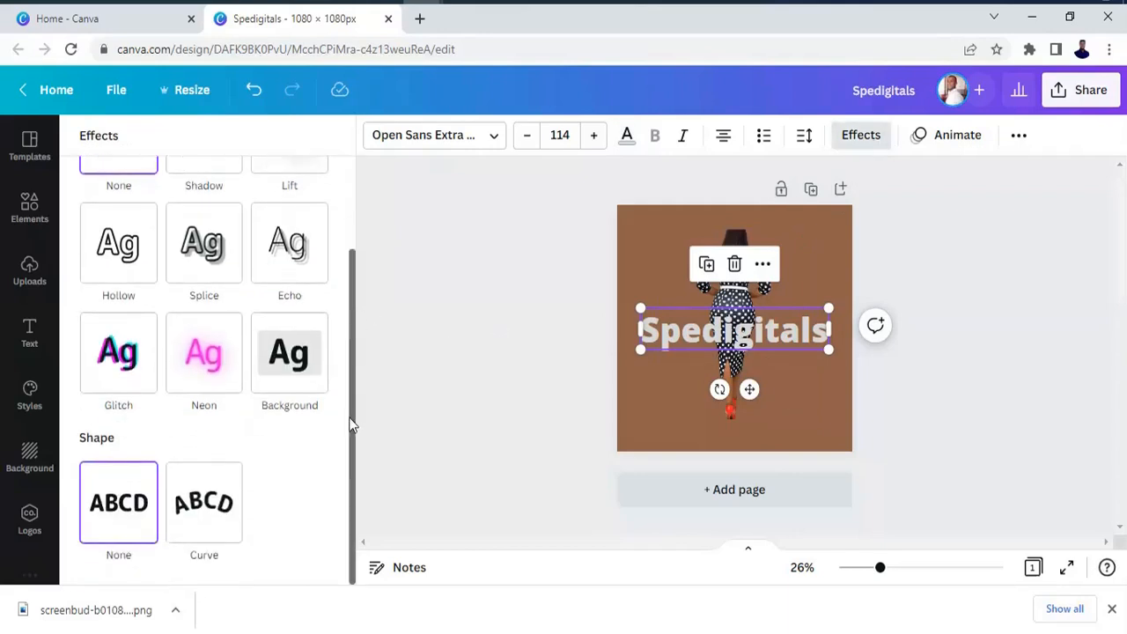
click(208, 528)
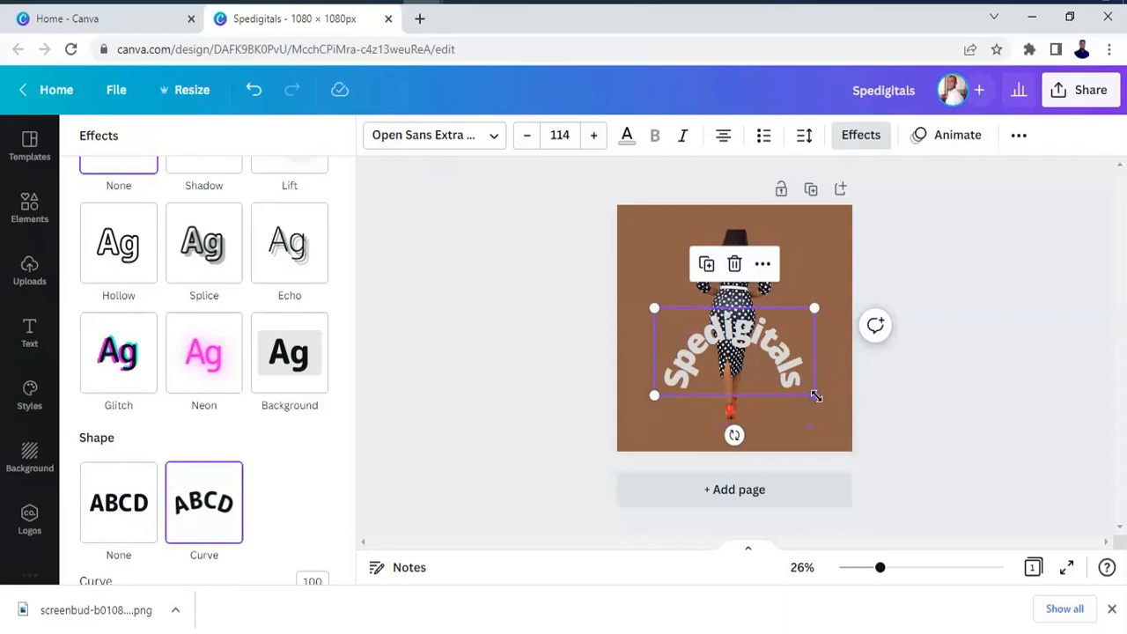
Enlarge the curved heading to font size 139 and reduce its curve to 48.
drag(816, 398, 835, 413)
drag(654, 307, 643, 287)
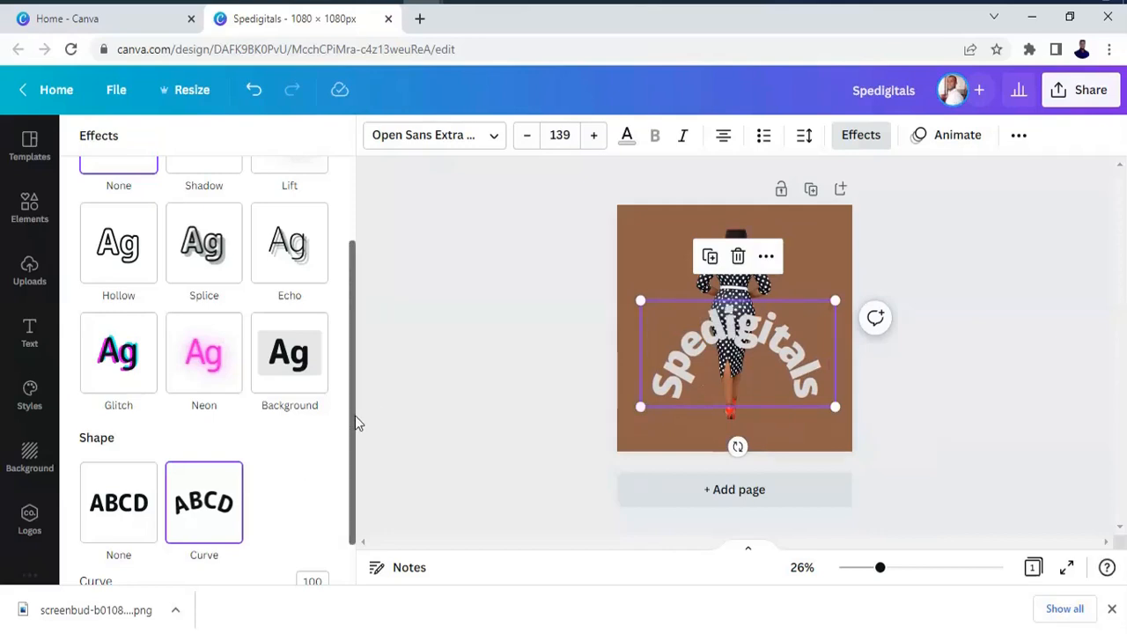
drag(355, 415, 354, 467)
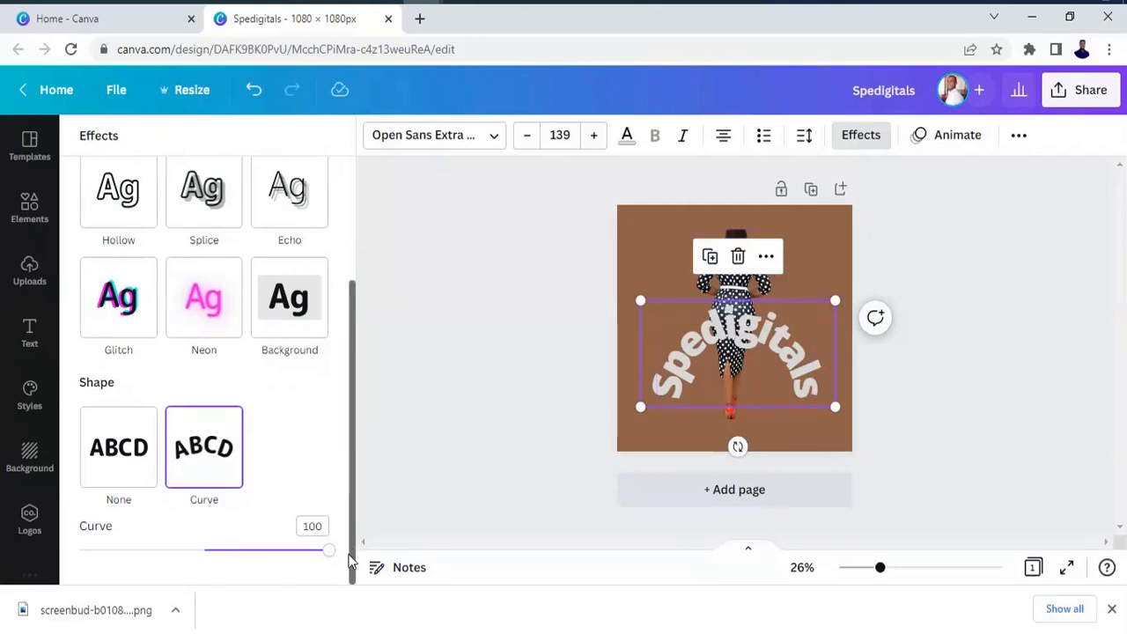
drag(332, 560, 266, 563)
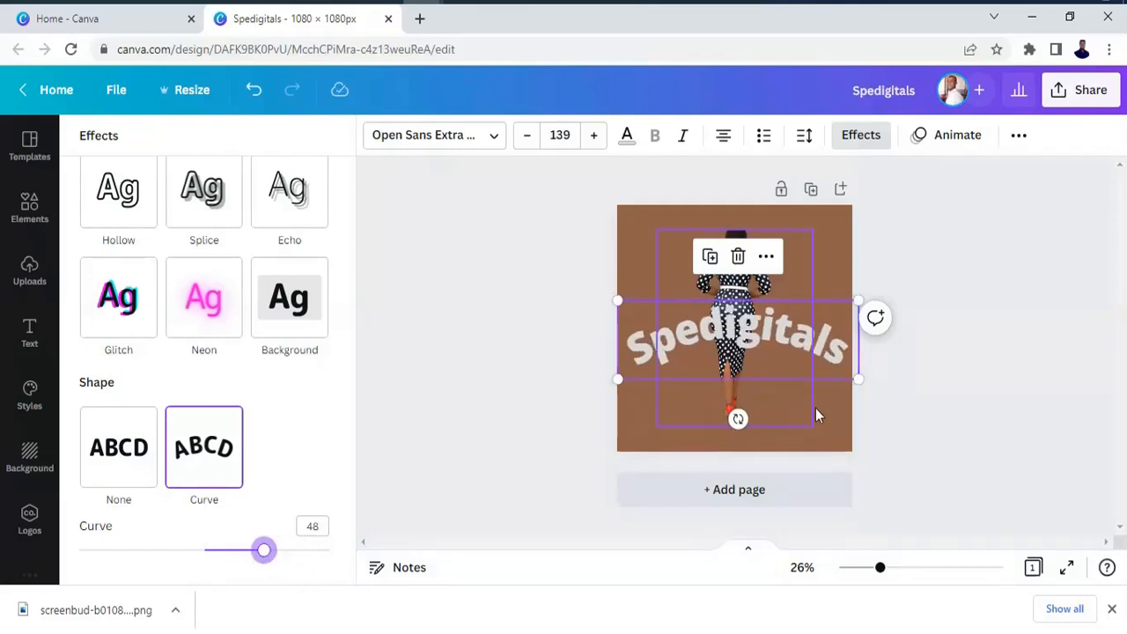
Move the curved heading to the upper edge of the page and the woman cutout down below it.
click(771, 341)
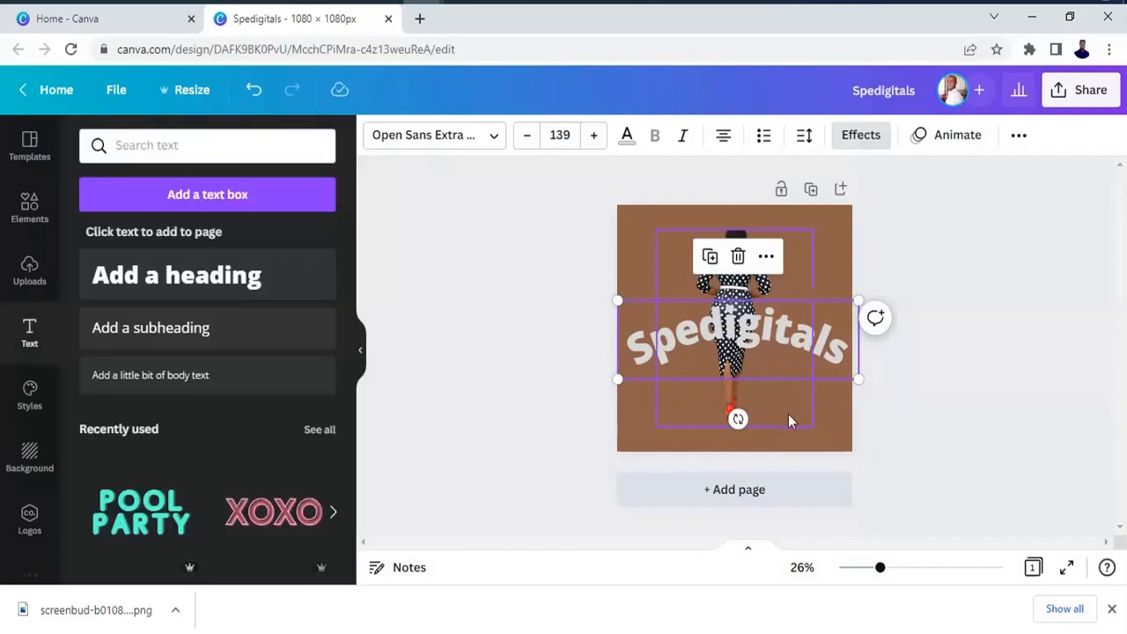
click(792, 419)
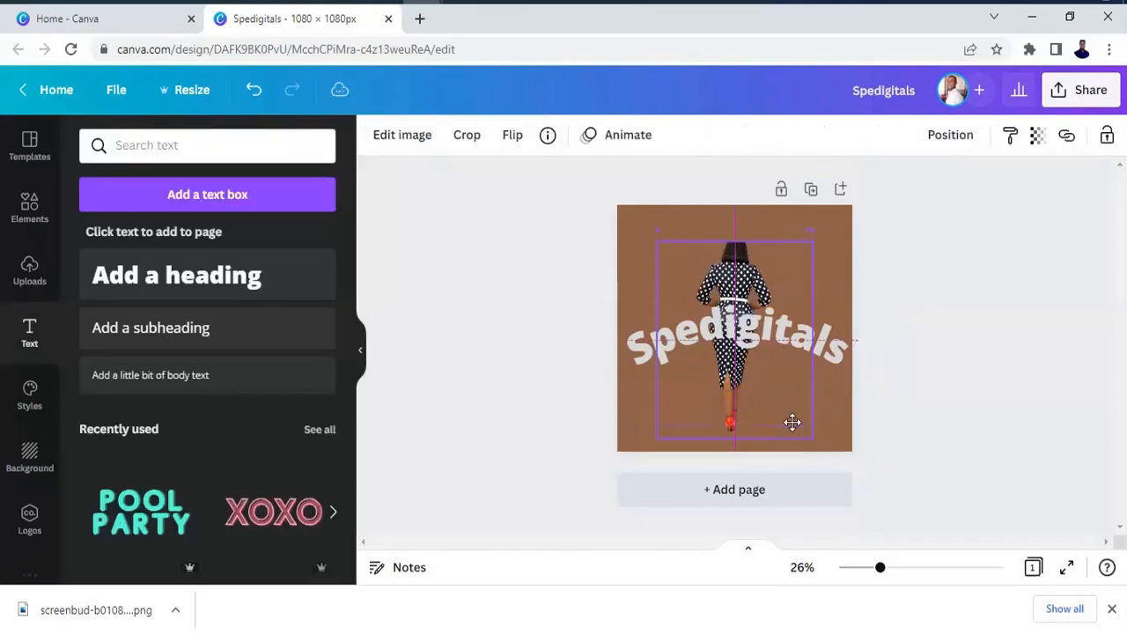
drag(786, 340, 795, 250)
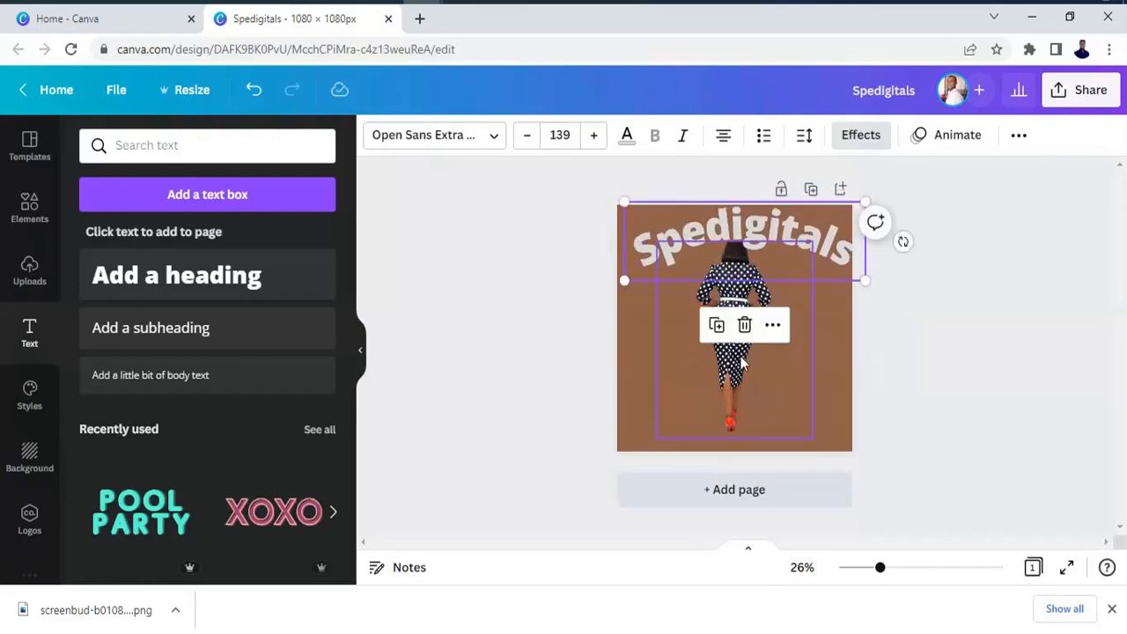
click(744, 367)
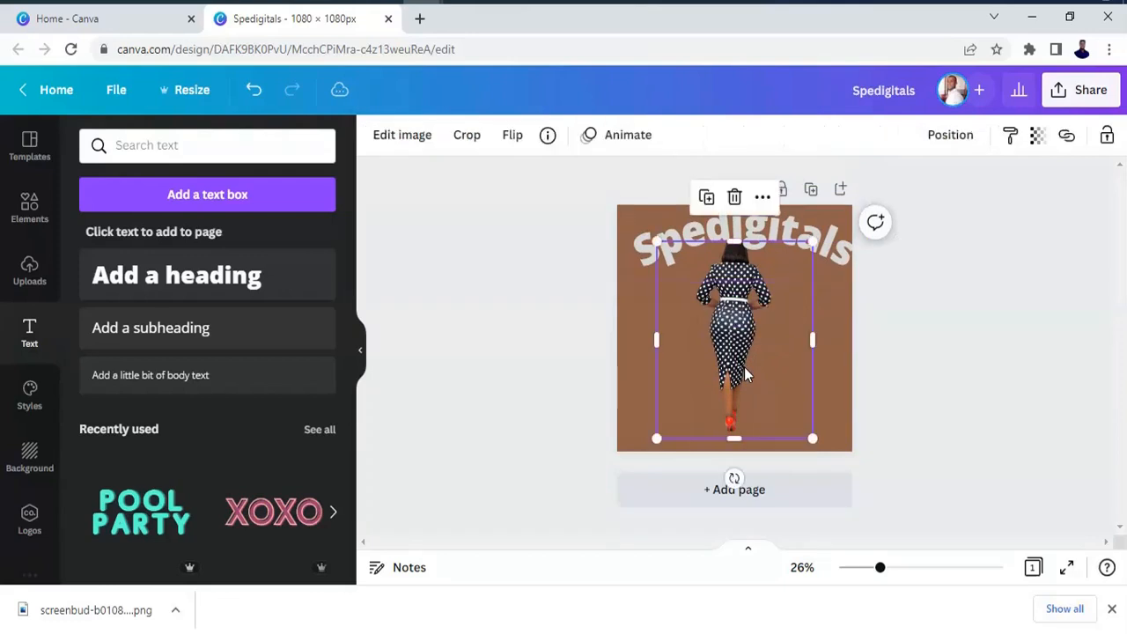
drag(744, 367, 750, 419)
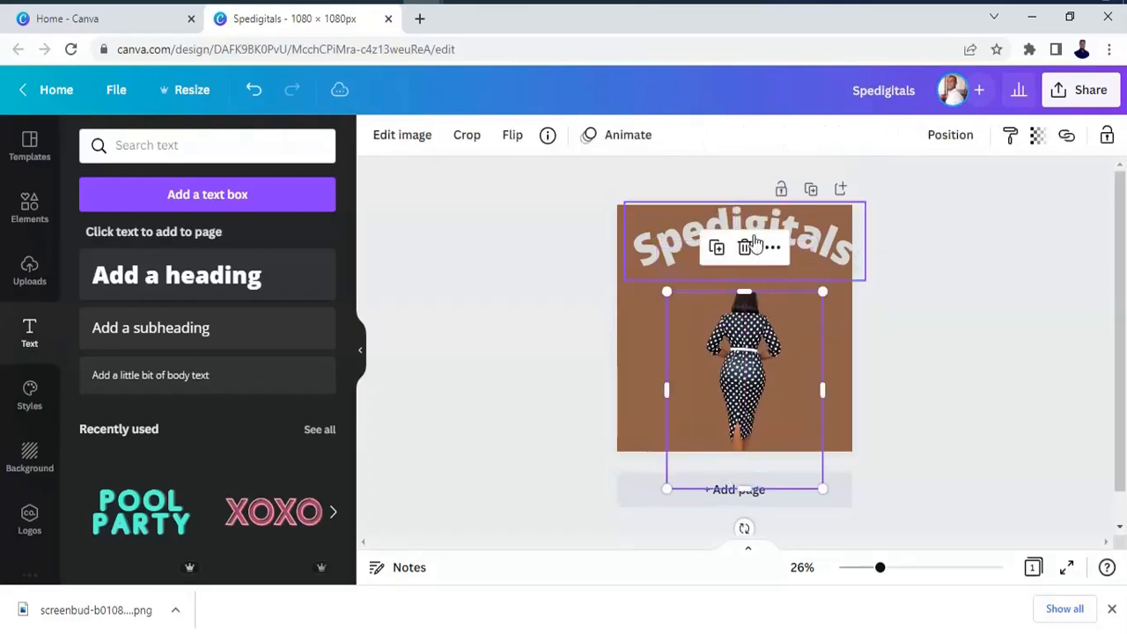
click(806, 252)
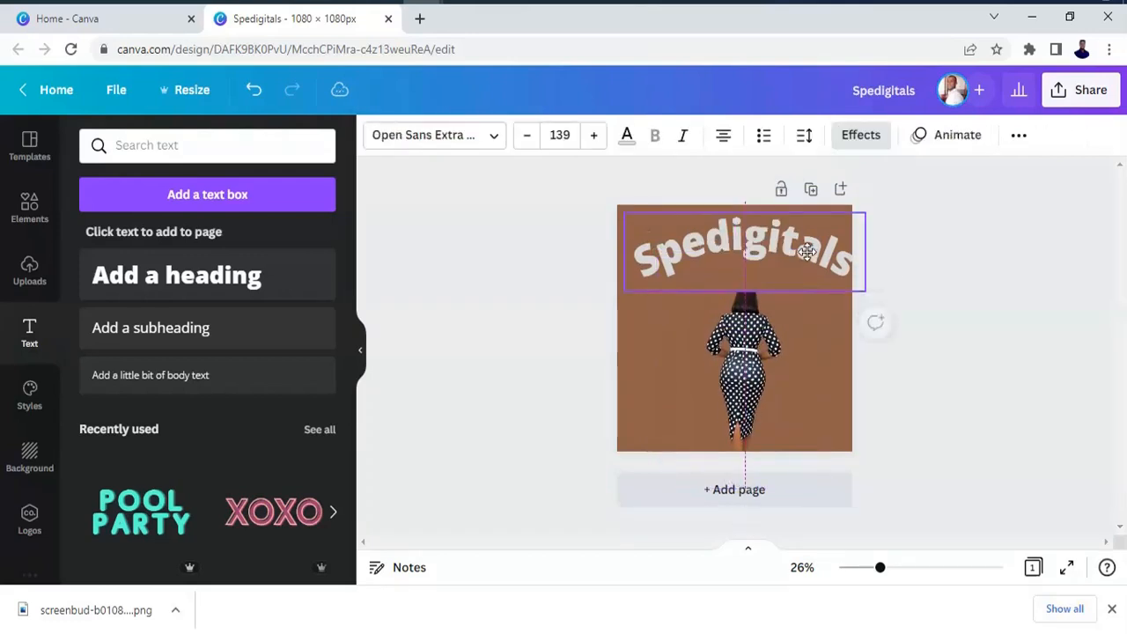
Try a curve of 26 on the "Spedigitals" heading, and set its curve to 49.
click(722, 254)
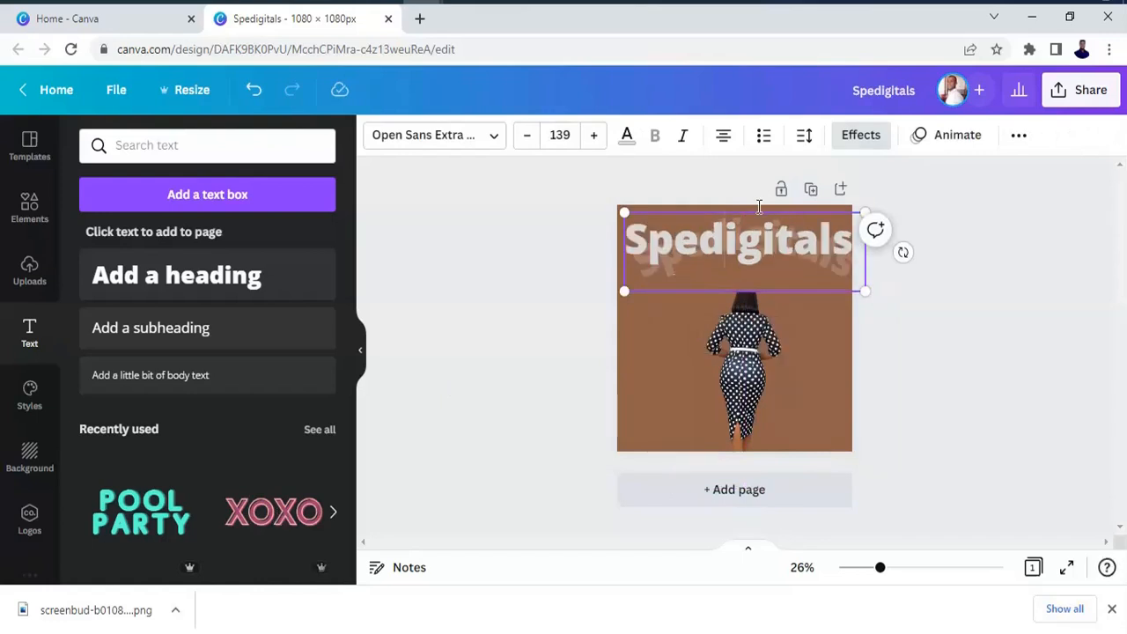
click(867, 141)
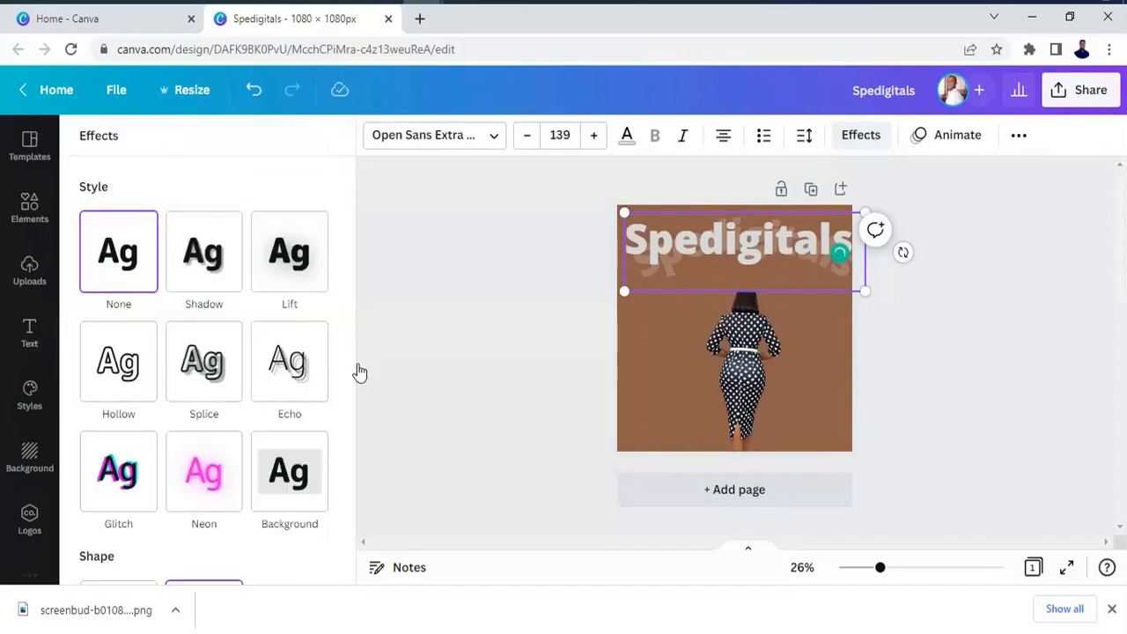
drag(350, 380, 351, 519)
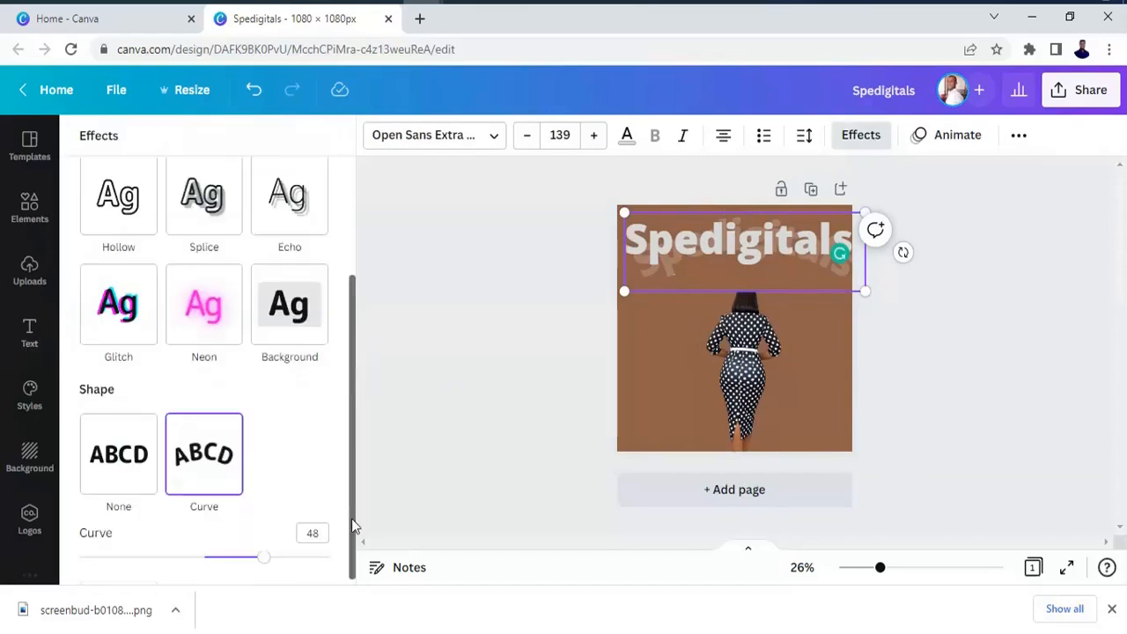
click(238, 560)
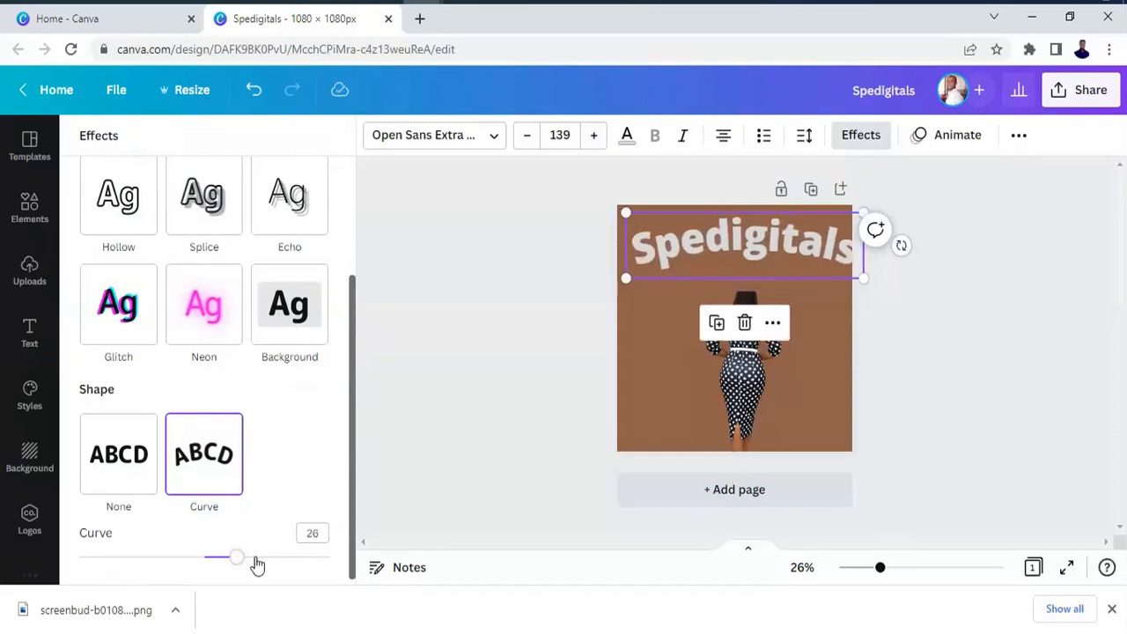
drag(269, 564, 268, 567)
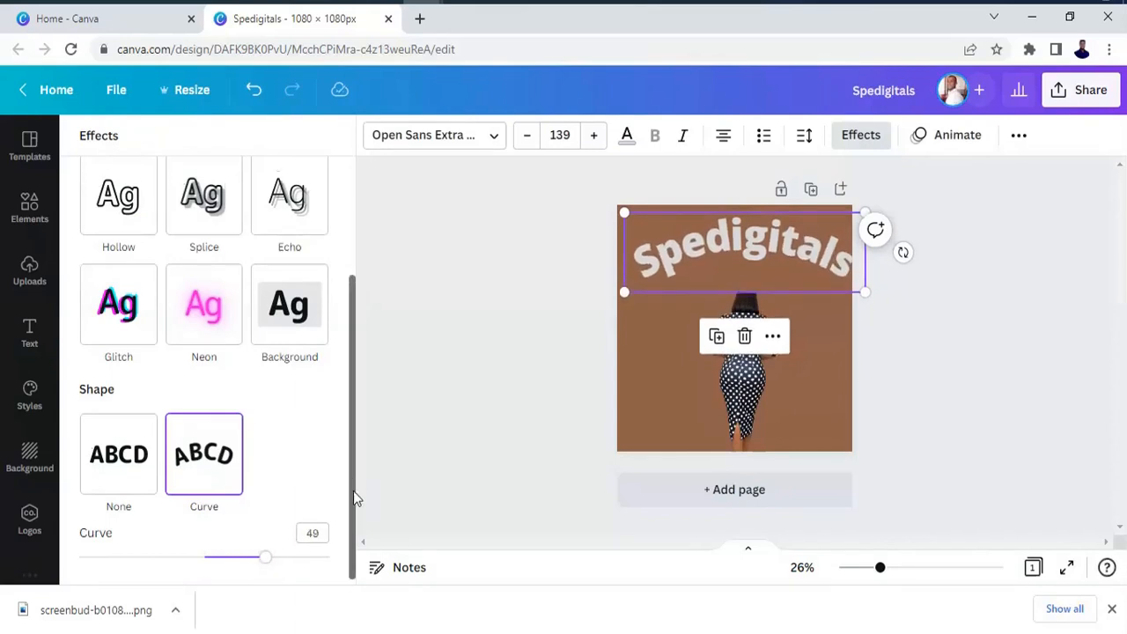
Apply the Background text effect to the curved heading and color it sky blue after trying light orange and lime green.
drag(353, 490, 354, 507)
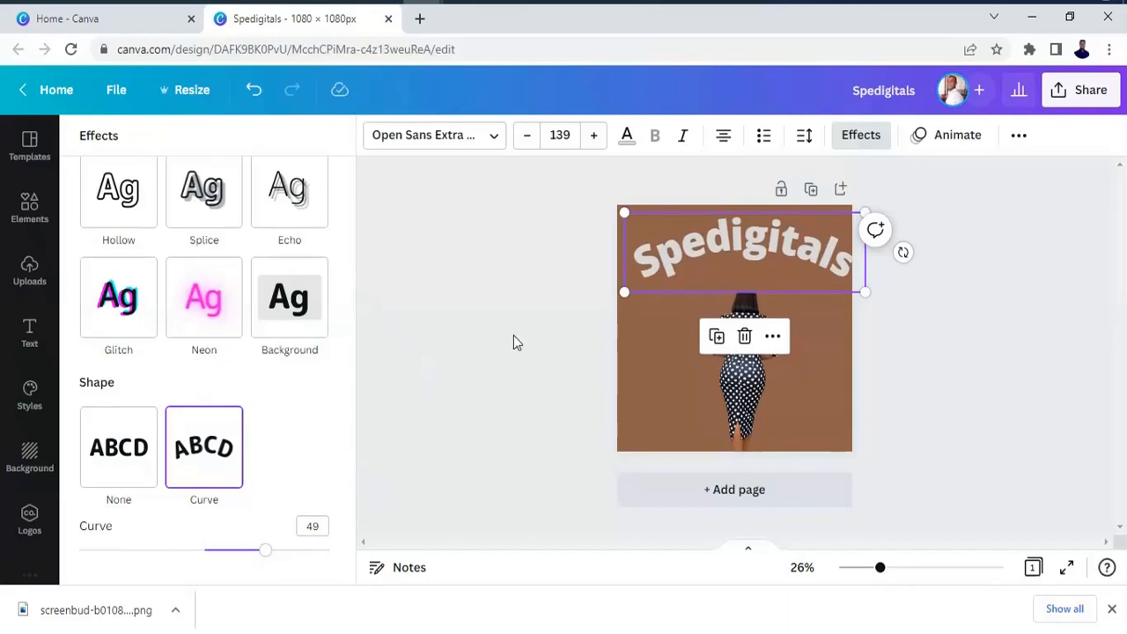
click(305, 329)
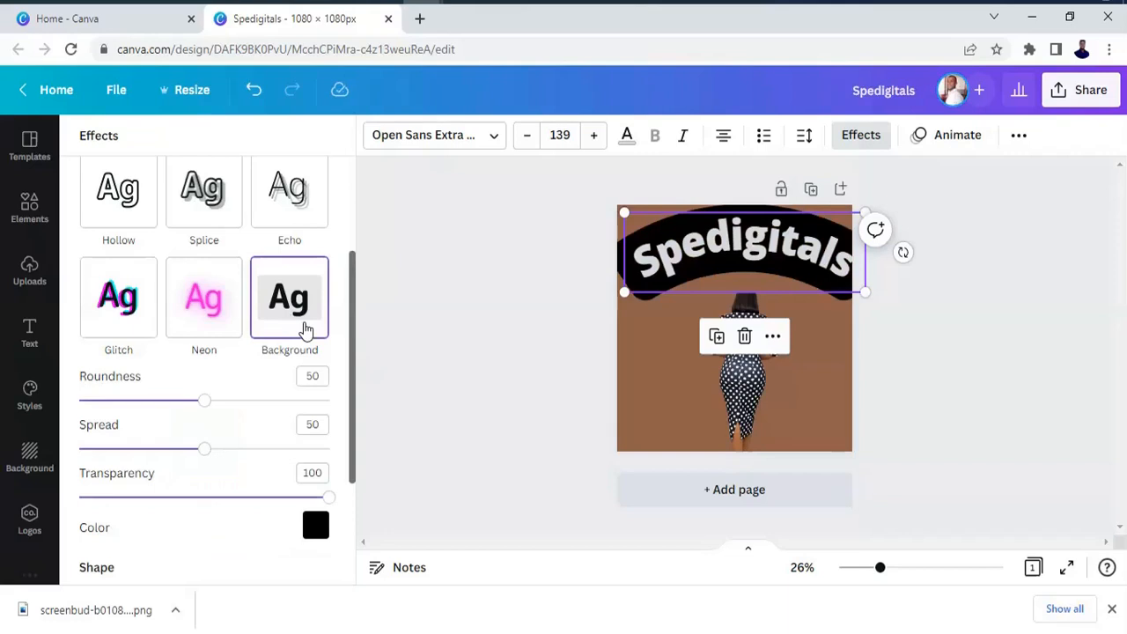
drag(352, 470, 356, 510)
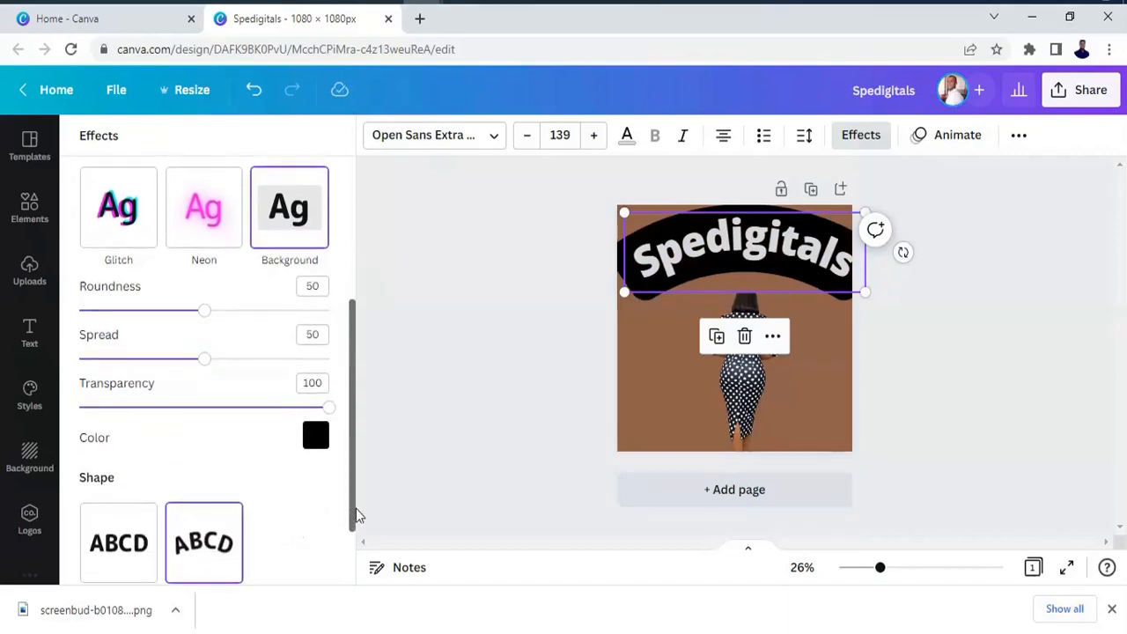
click(315, 437)
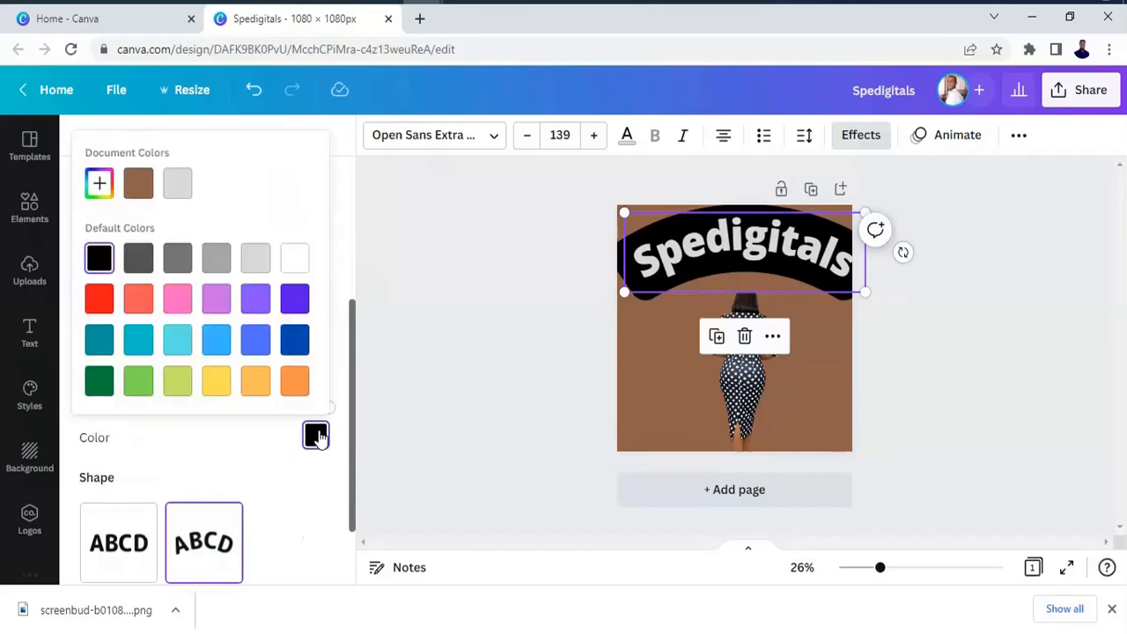
click(257, 384)
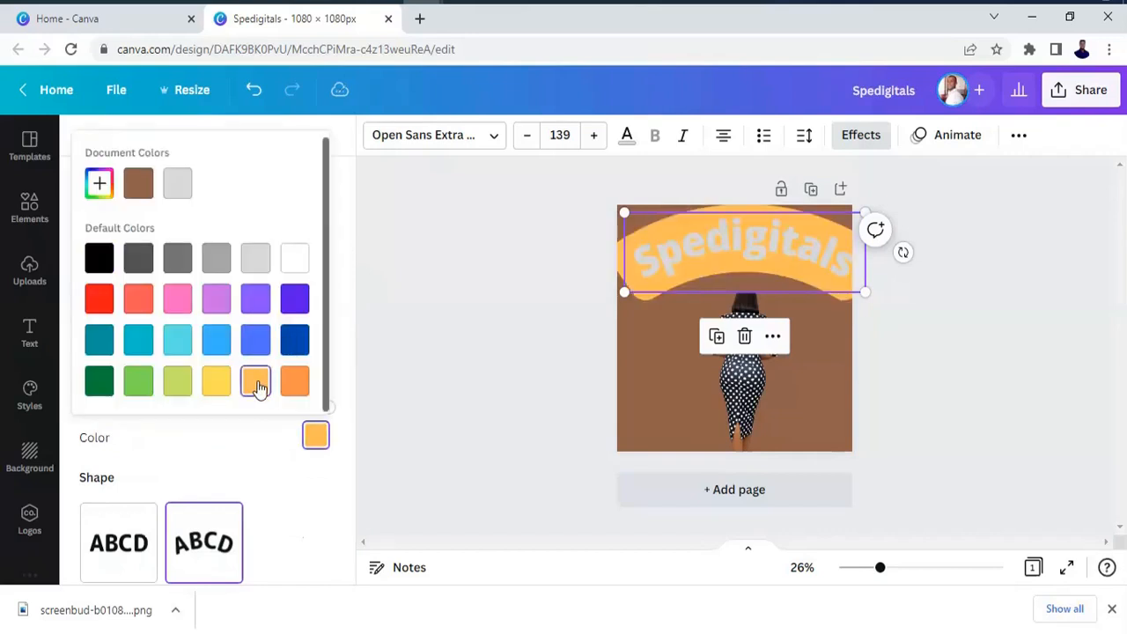
click(255, 339)
click(176, 388)
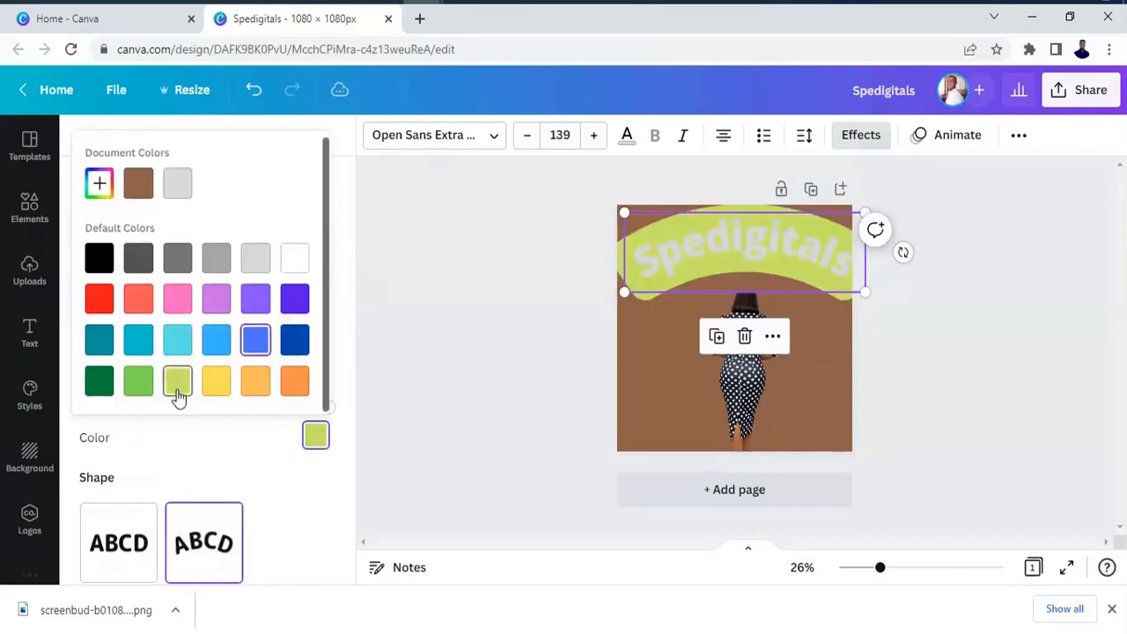
click(218, 339)
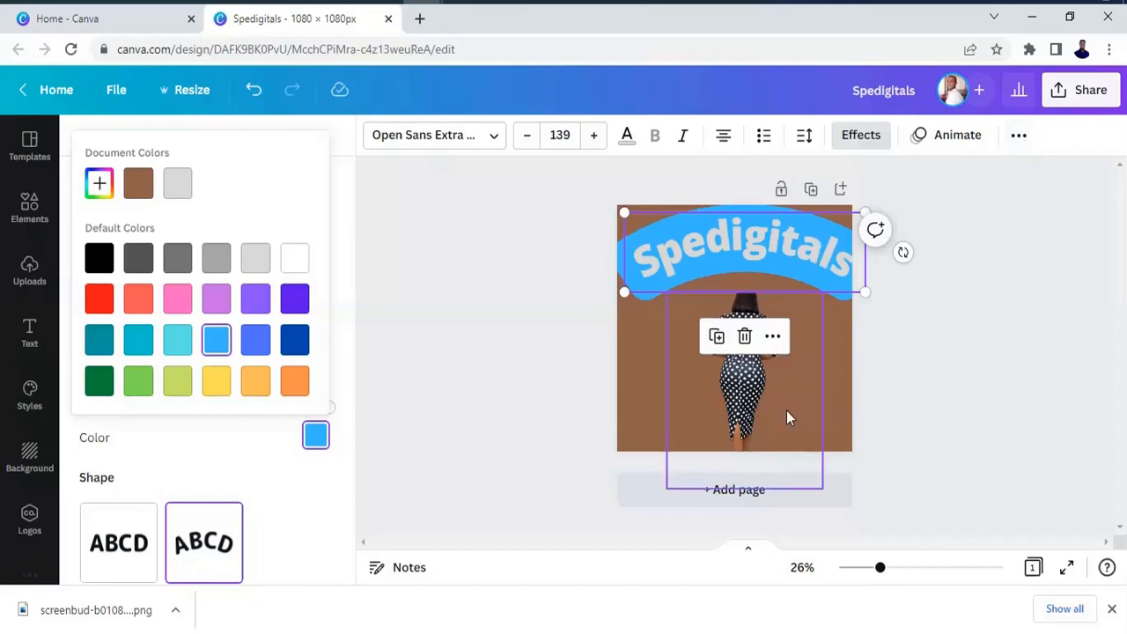
Move the woman cutout lower and add a second heading reading "Spedigitals" with "com" on a second line.
drag(787, 425, 764, 424)
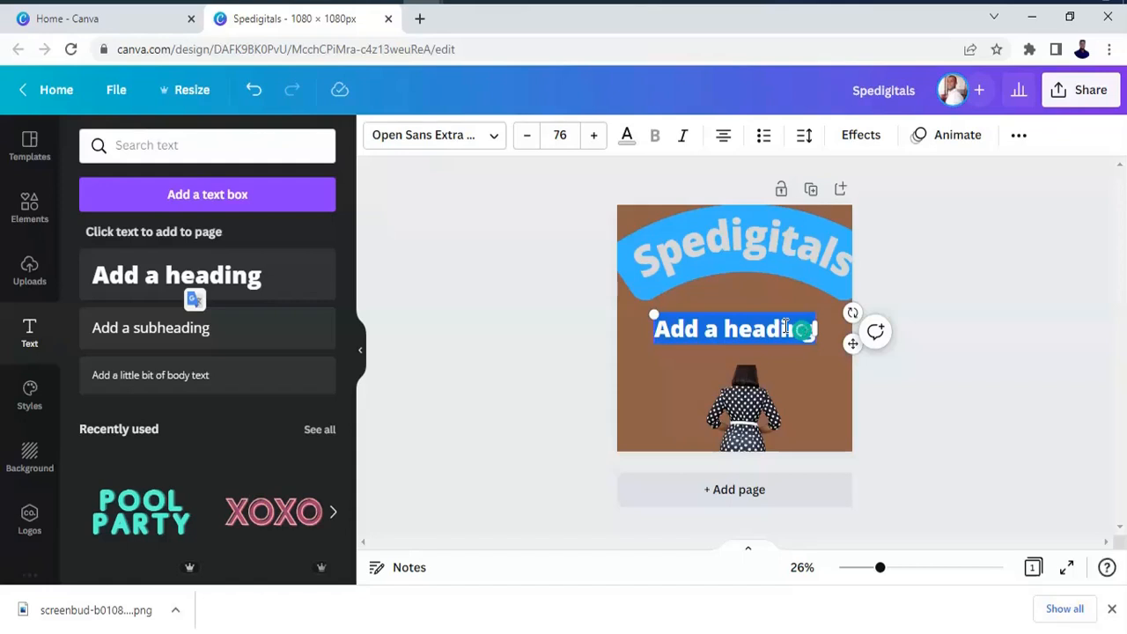
text(Spedigitals)
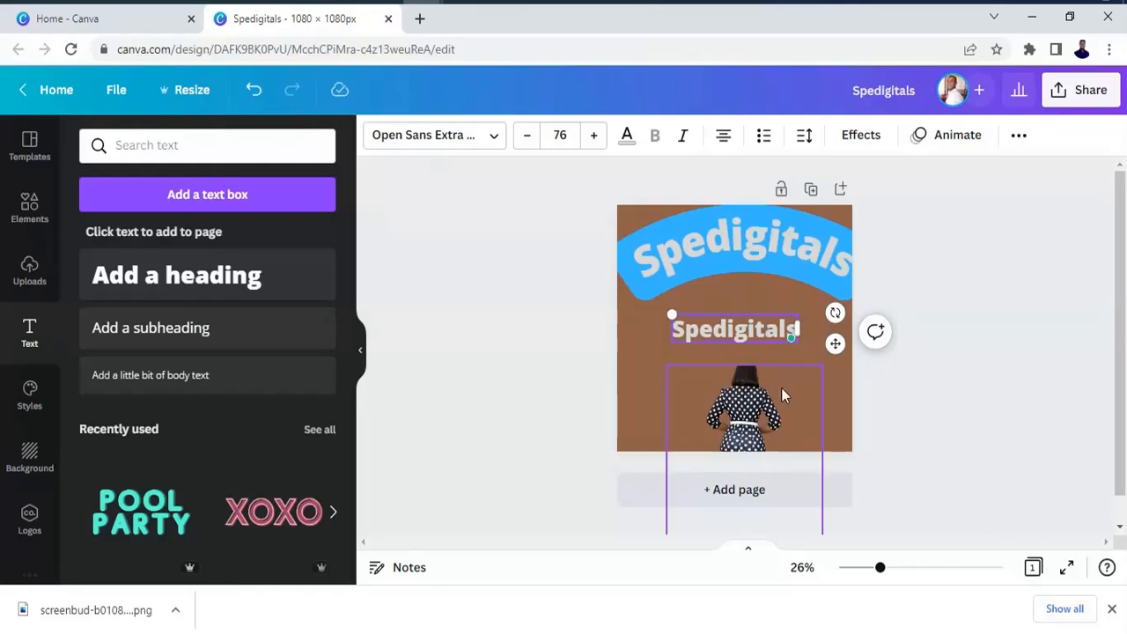
key(Return)
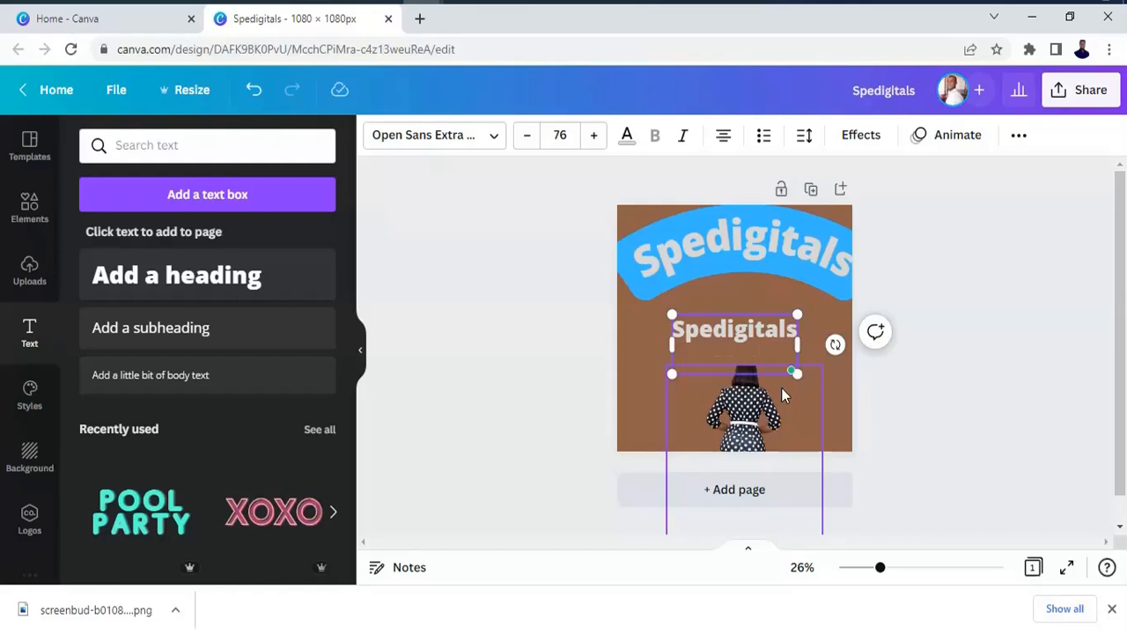
text(com)
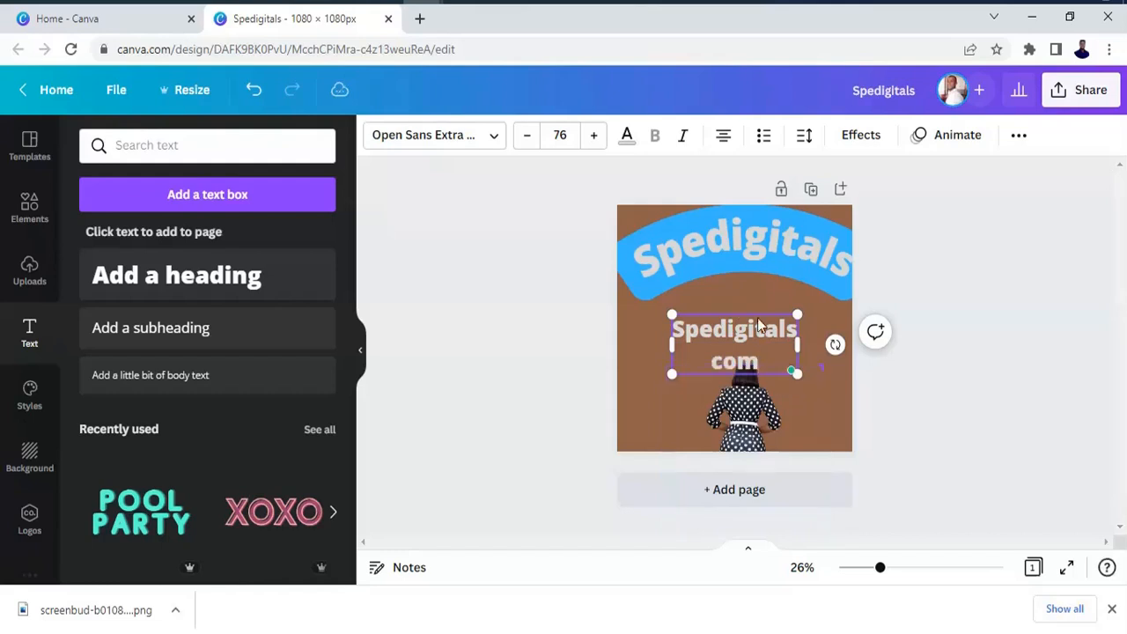
Move the "Spedigitals com" heading up directly beneath the blue curved heading.
click(640, 353)
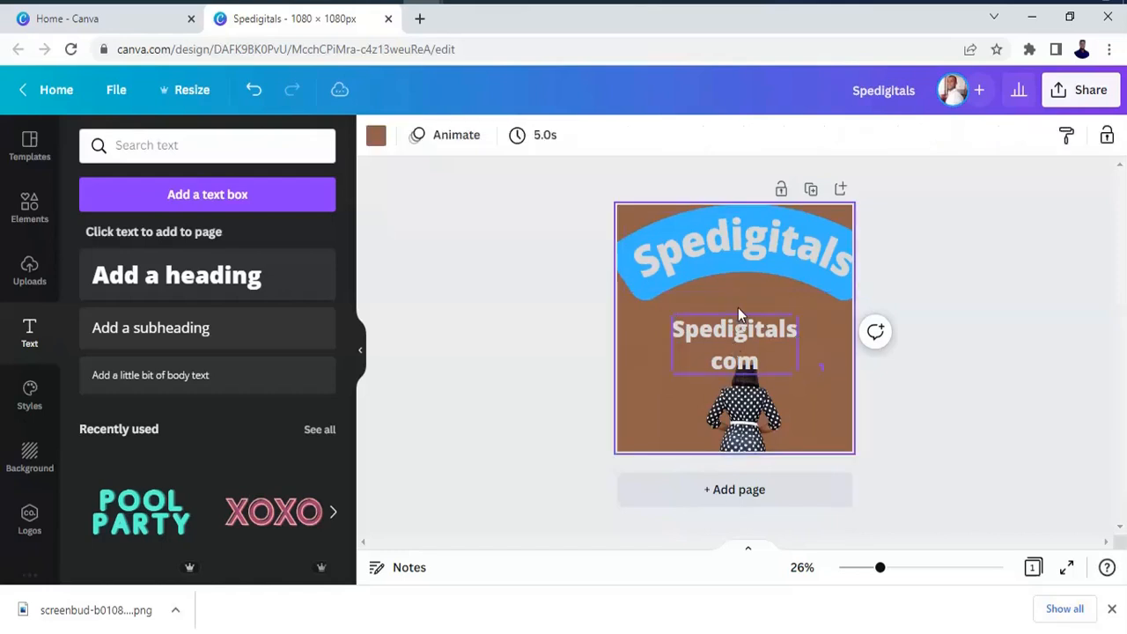
drag(739, 299, 741, 304)
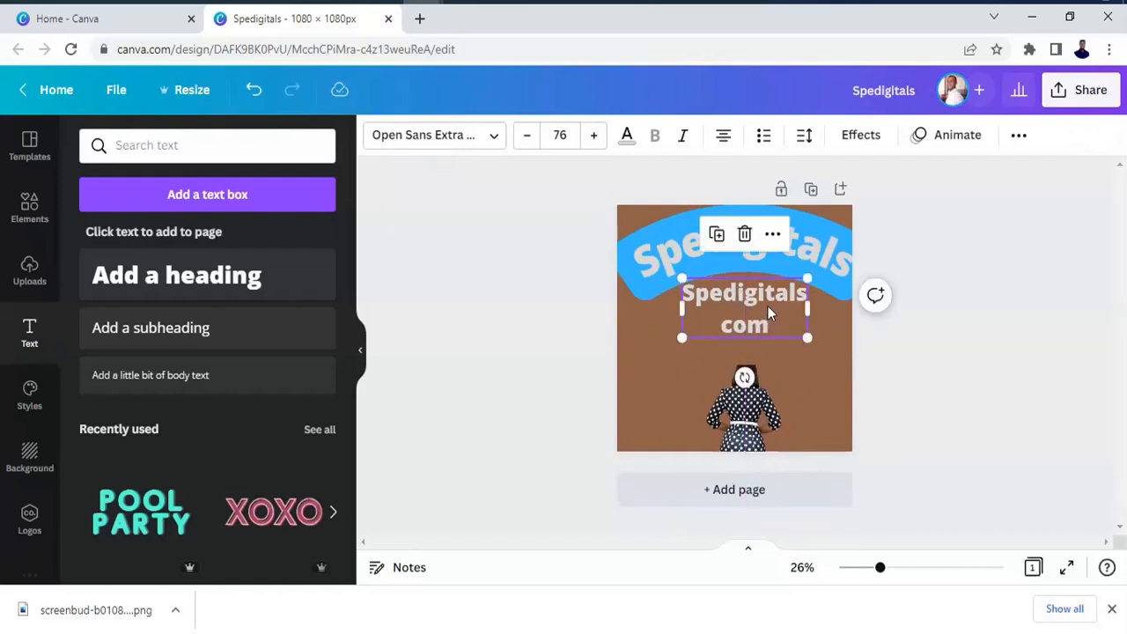
Add a period before "com" in the second heading, try a letter spacing of 150, and set the letter spacing to 2.
click(722, 326)
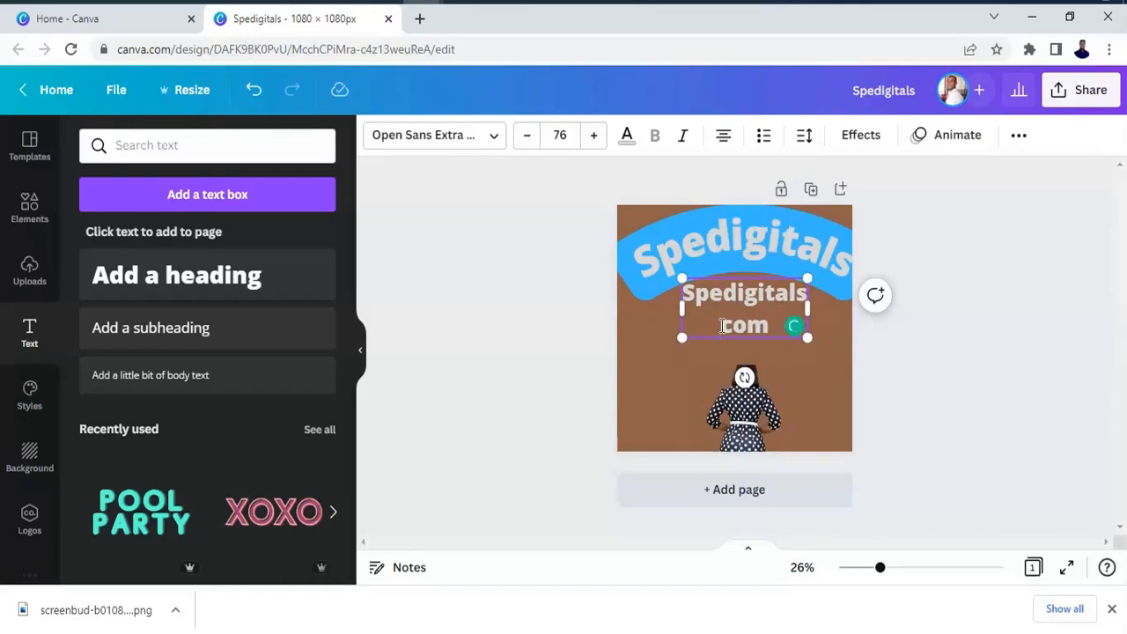
text(.)
click(805, 136)
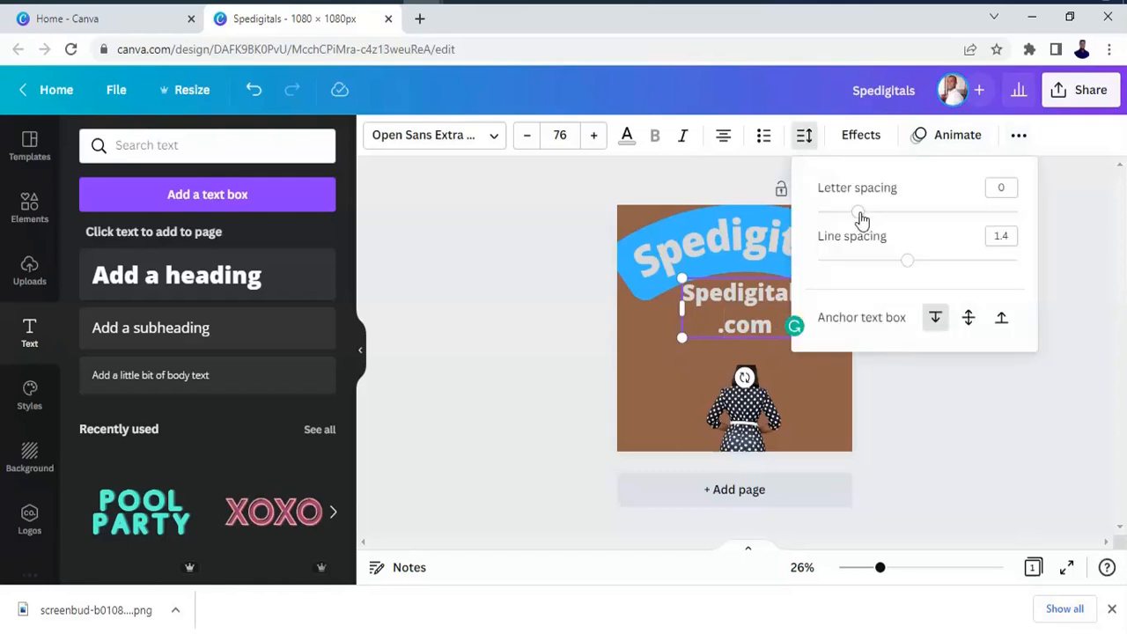
drag(849, 221, 890, 220)
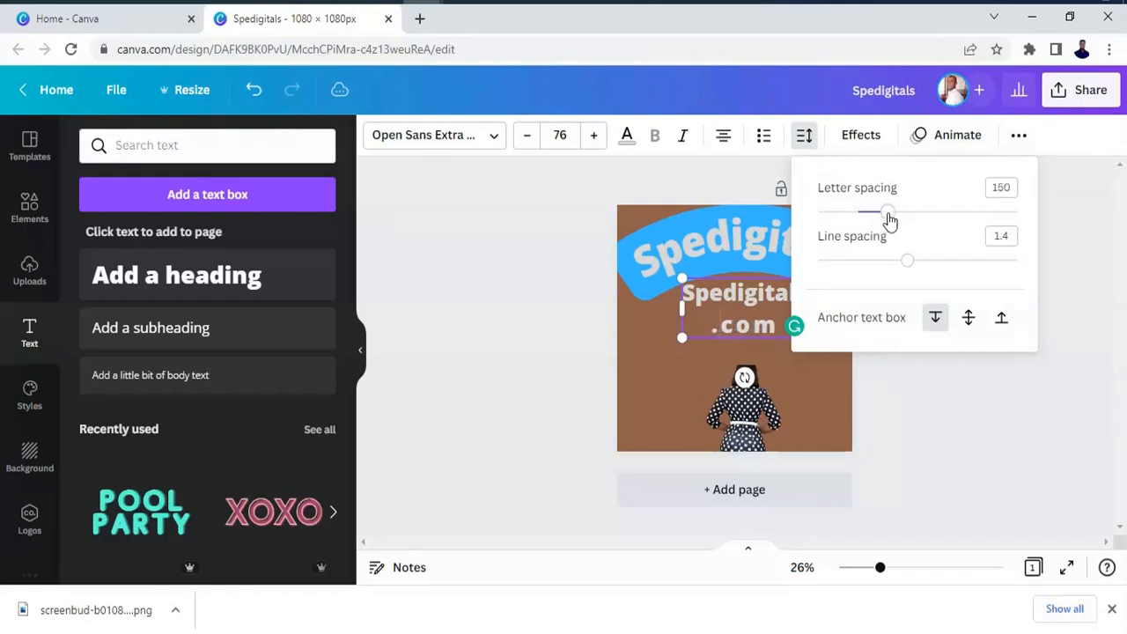
drag(890, 219, 891, 220)
click(860, 213)
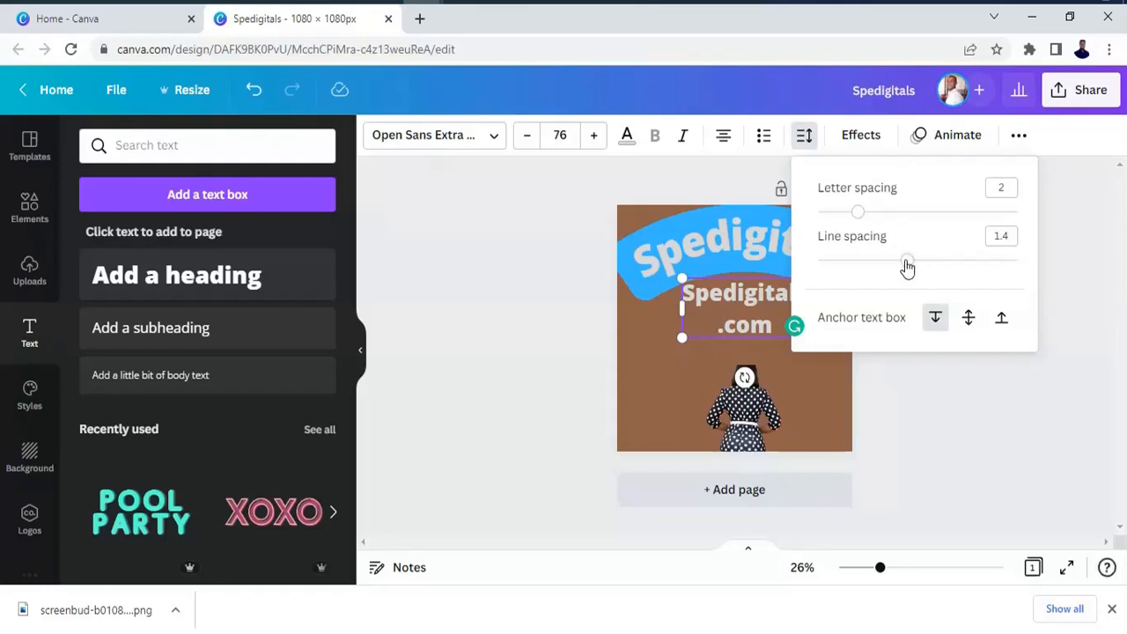
Tighten the second heading's line spacing to 0.68.
drag(907, 261, 886, 265)
click(887, 264)
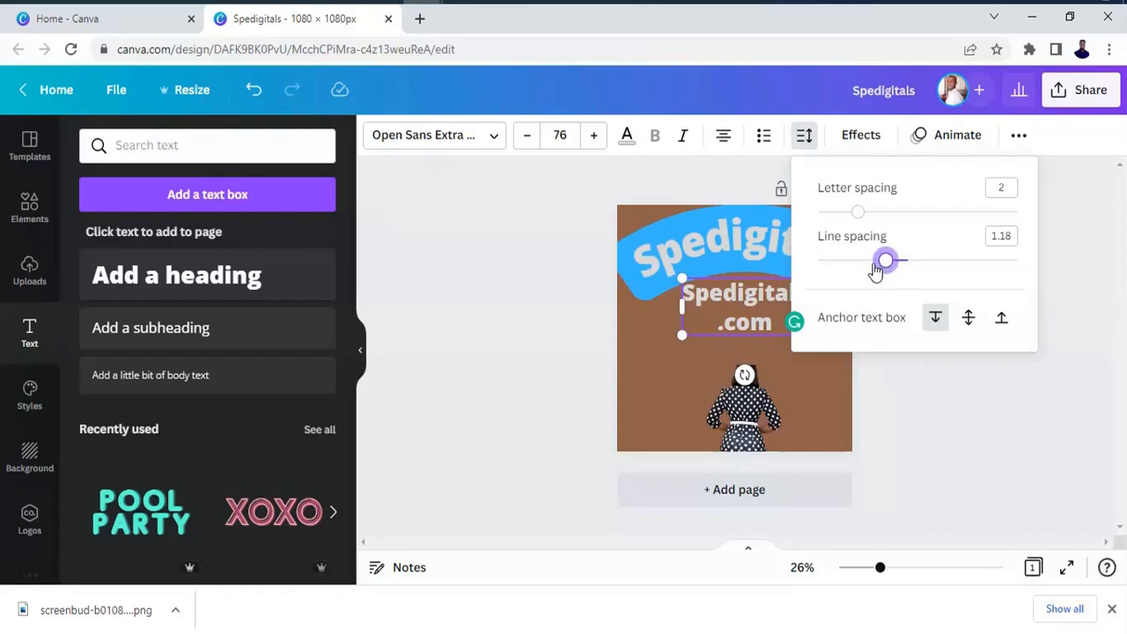
drag(876, 271, 837, 269)
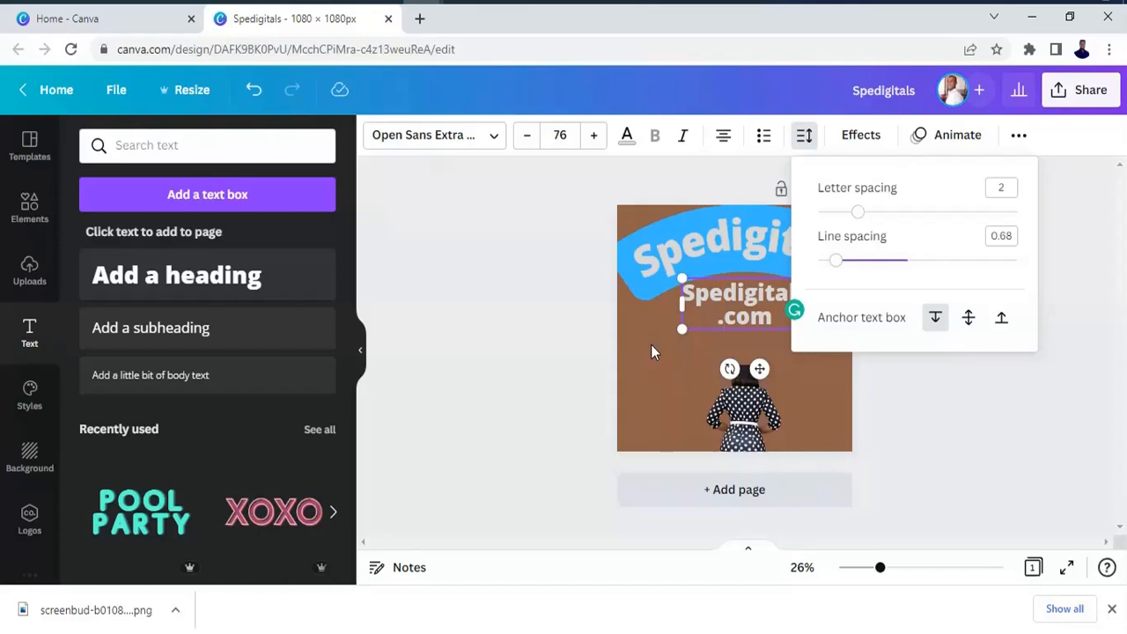
key(Escape)
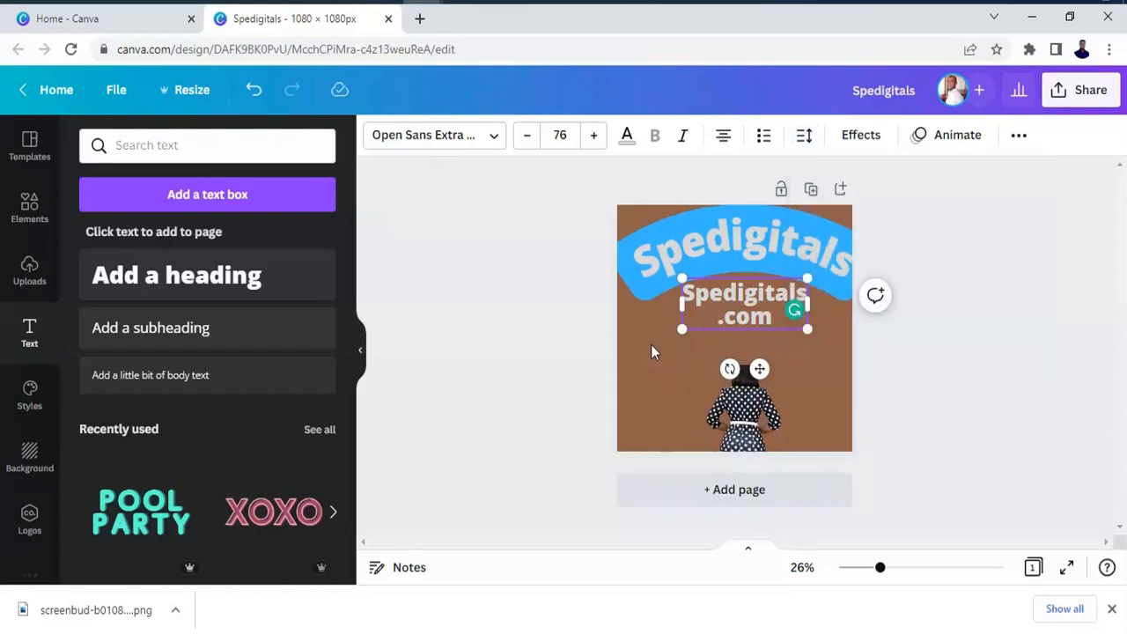
Apply the Burst text animation to the second heading.
click(959, 136)
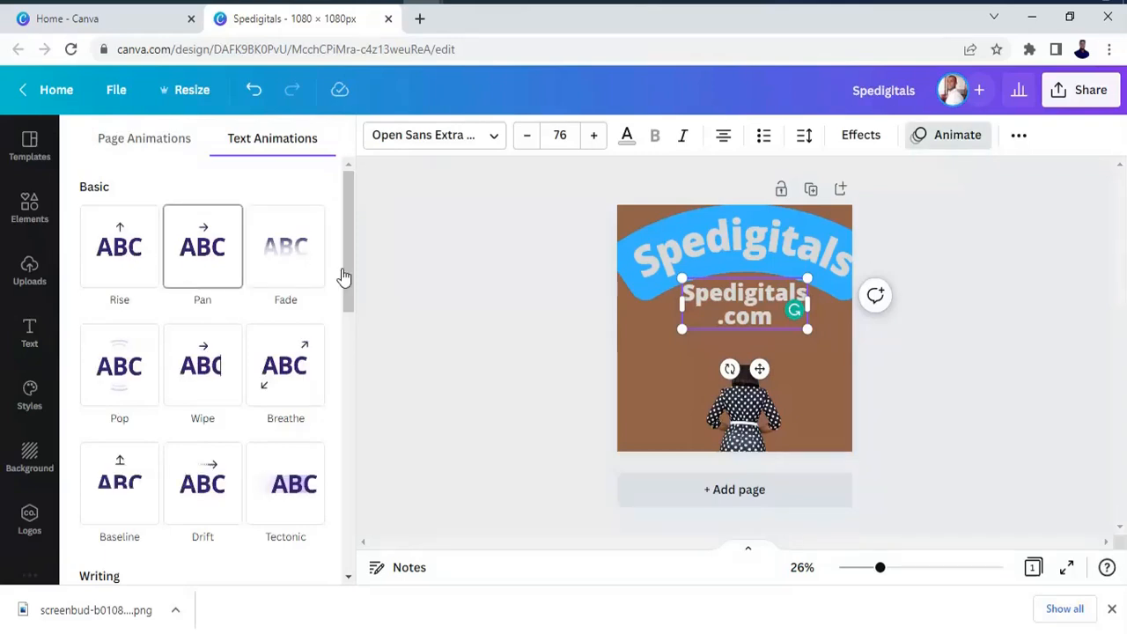
drag(343, 276, 350, 437)
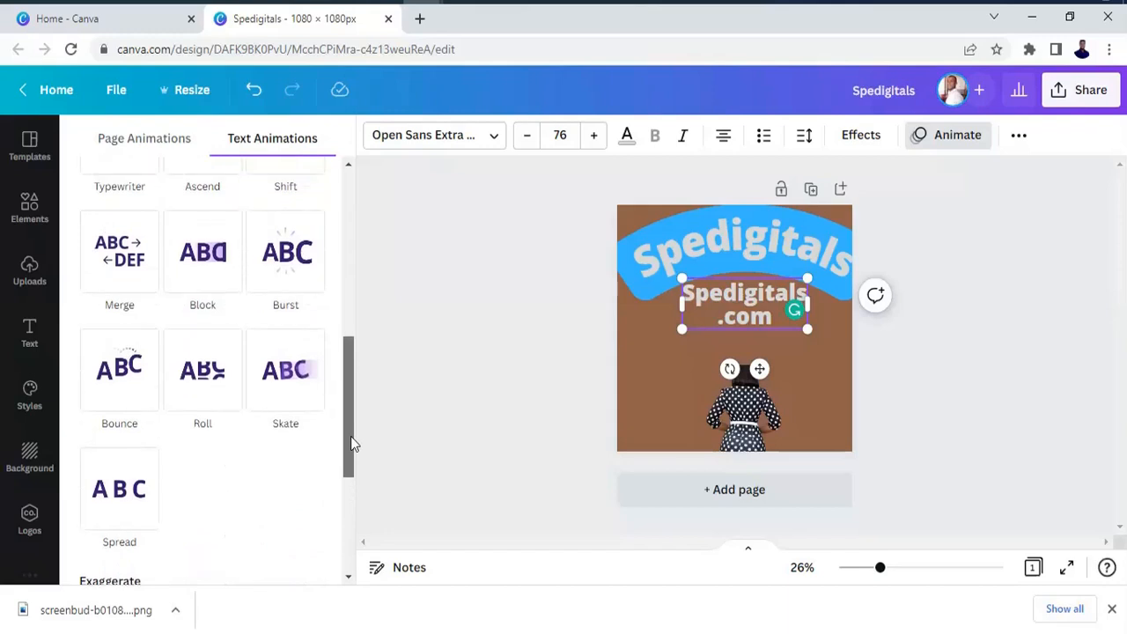
click(290, 277)
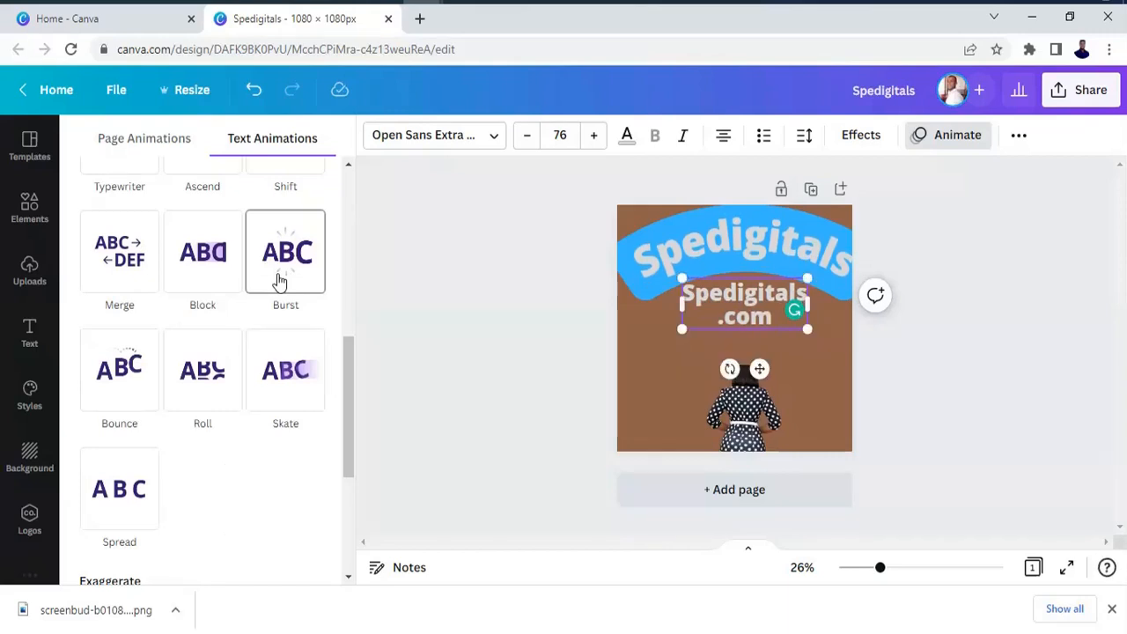
click(278, 280)
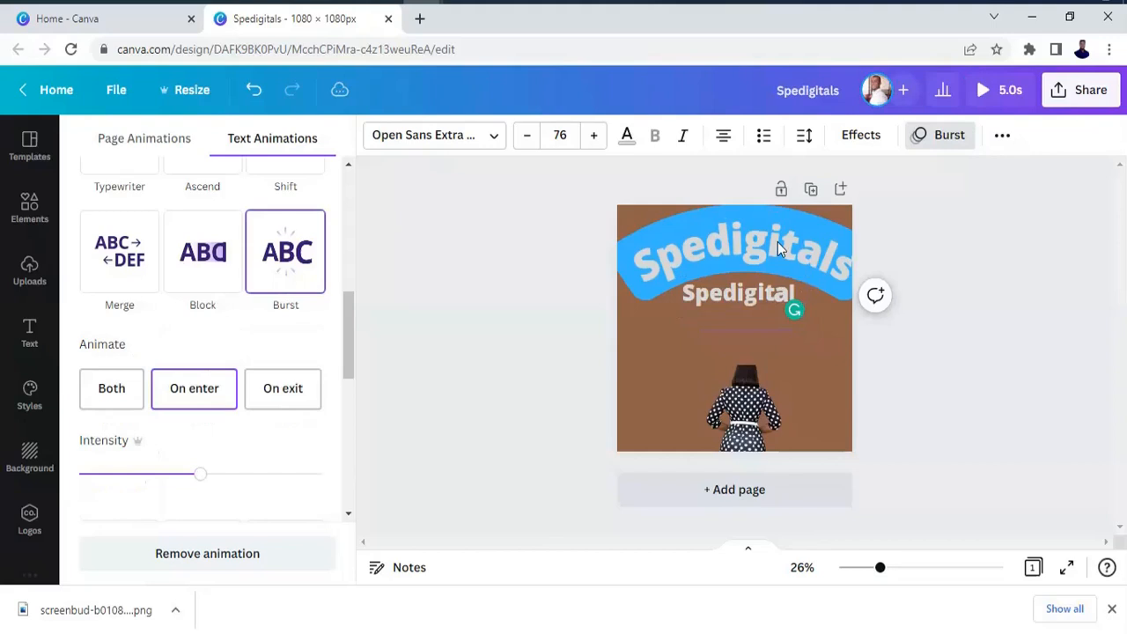
Apply the Spread text animation to the curved heading, playing on enter with the Out direction.
click(777, 242)
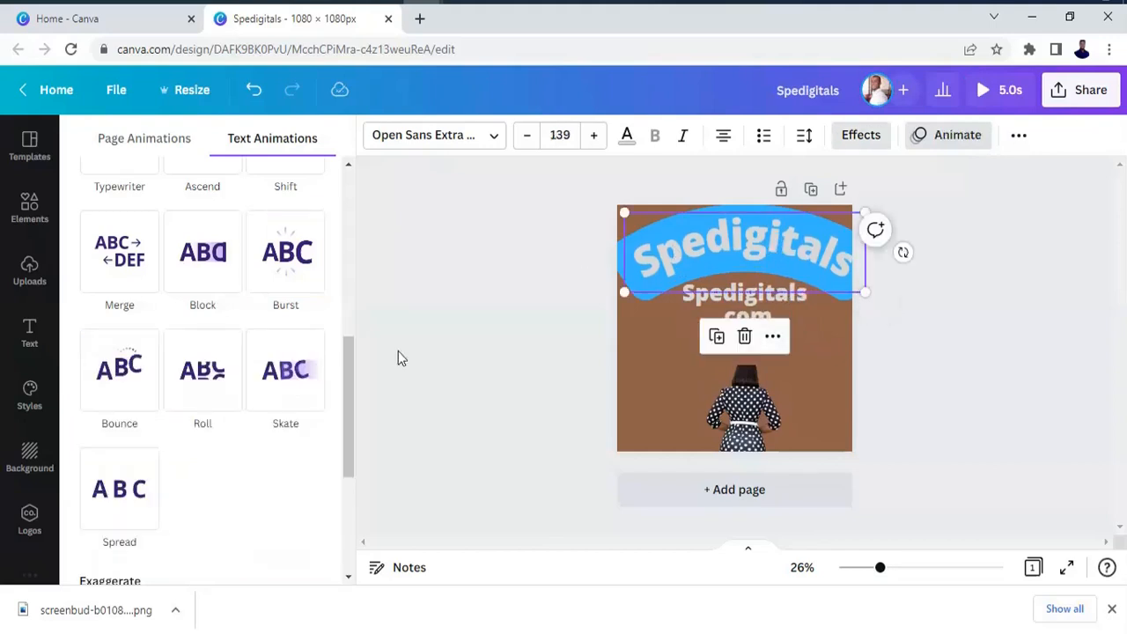
click(115, 497)
click(115, 498)
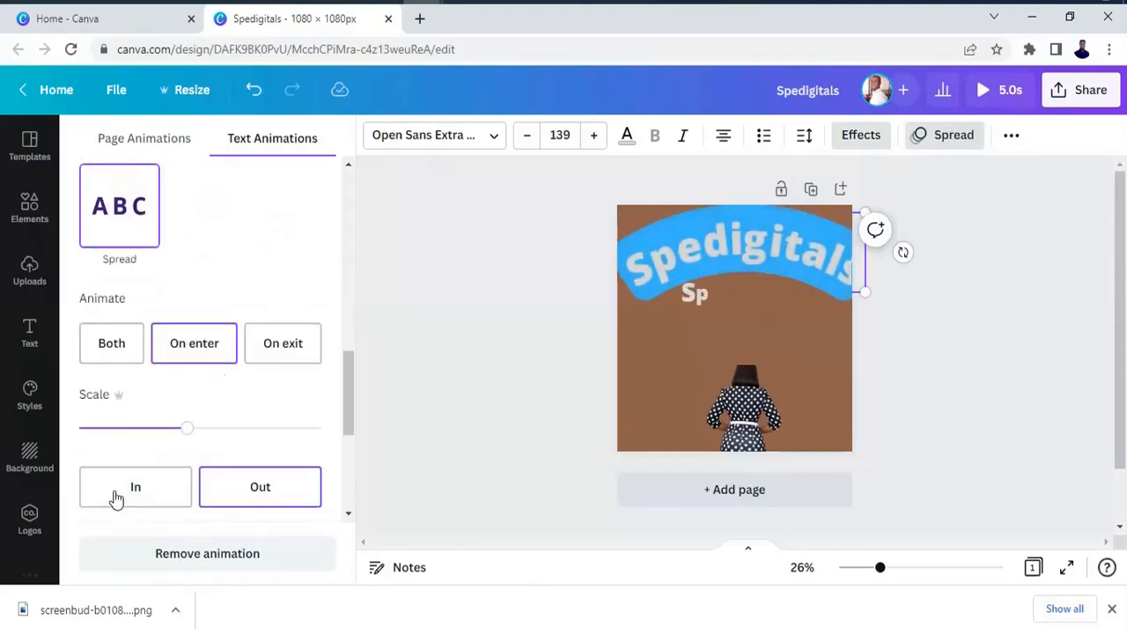
click(266, 495)
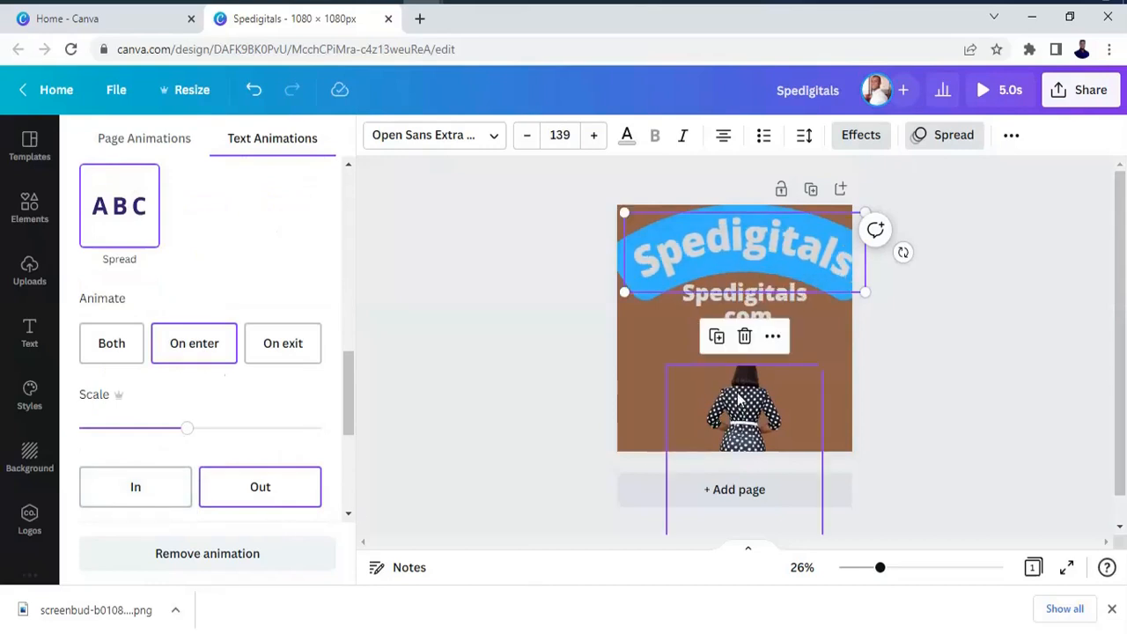
Move the woman cutout up to just below the second heading and apply the Tectonic photo animation to it.
drag(736, 379, 738, 380)
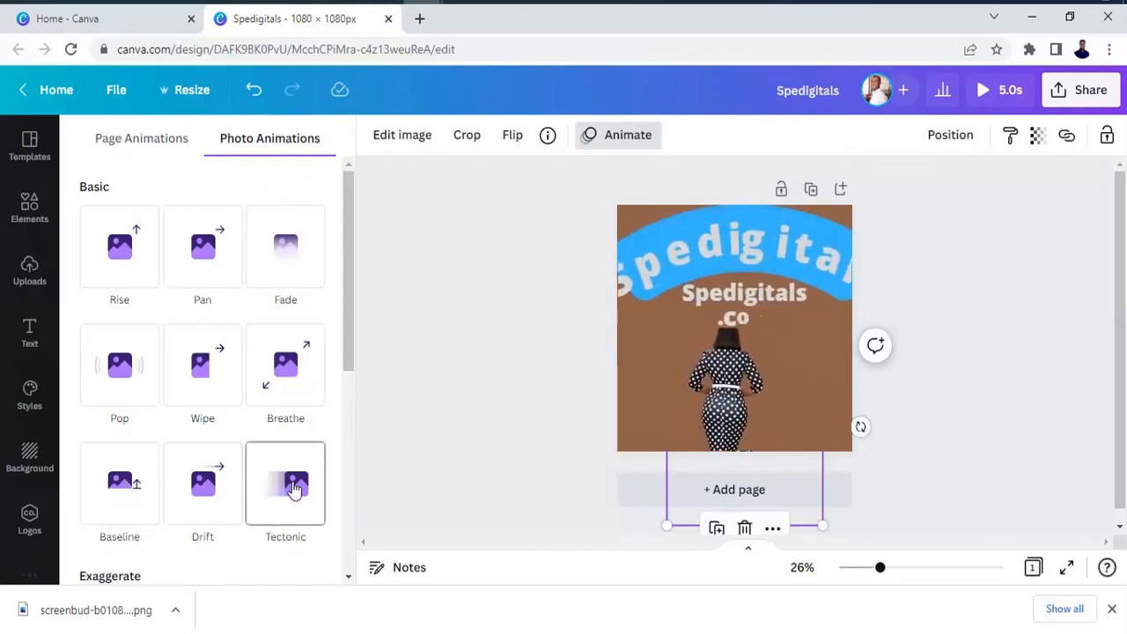
click(294, 490)
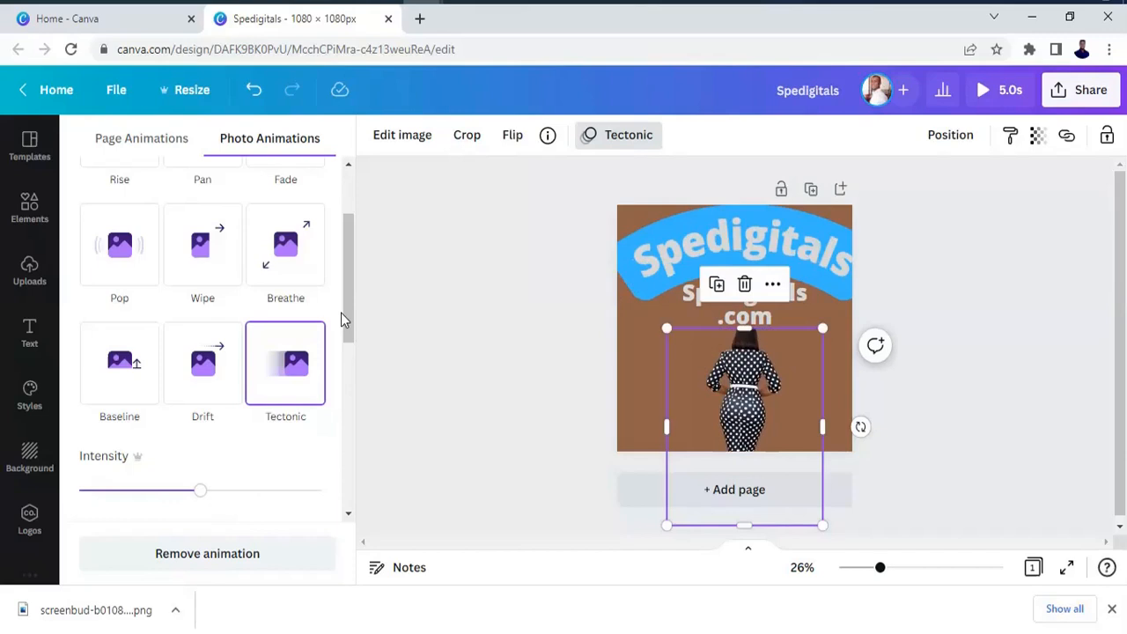
drag(350, 317, 350, 272)
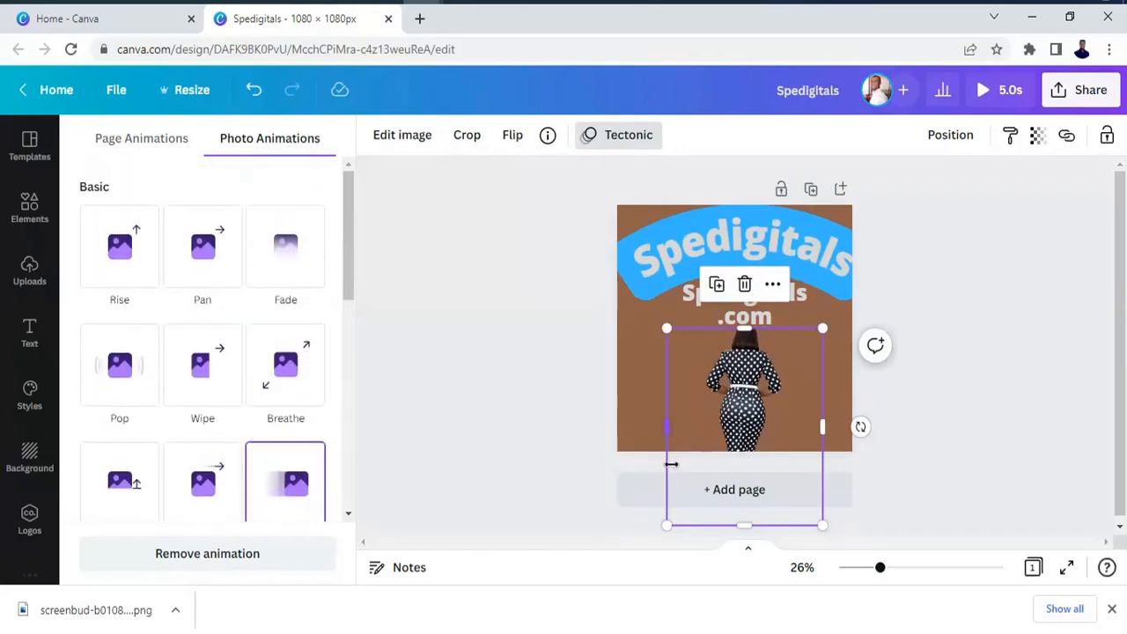
click(647, 362)
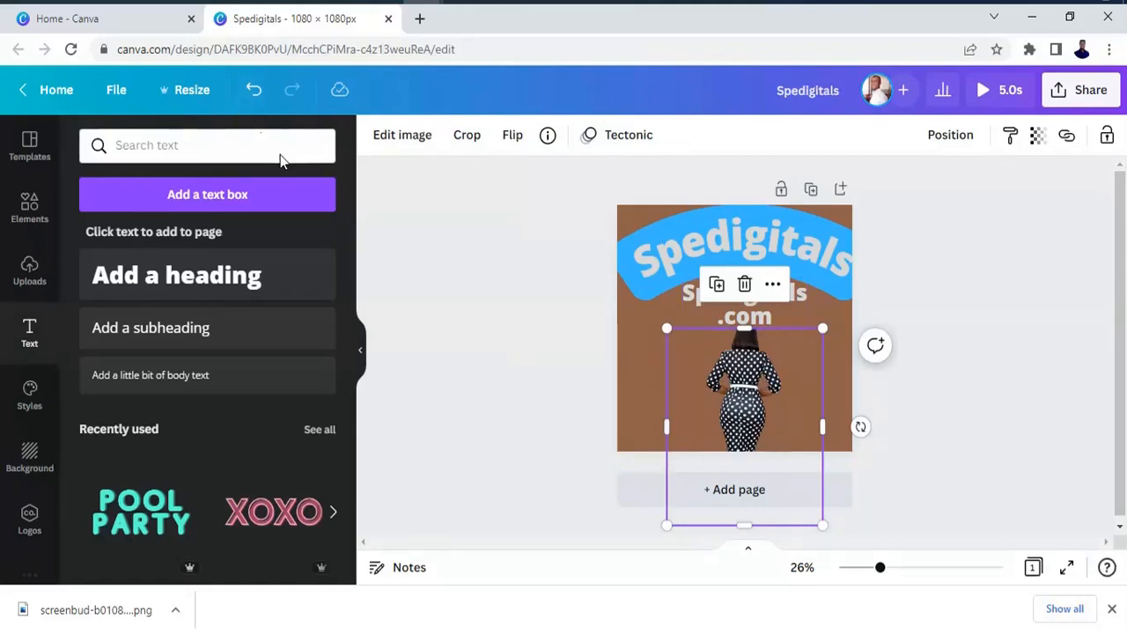
Undo the animations, the cutout move, the spacing changes and the added period, keeping the second heading directly beneath the curved one.
click(256, 92)
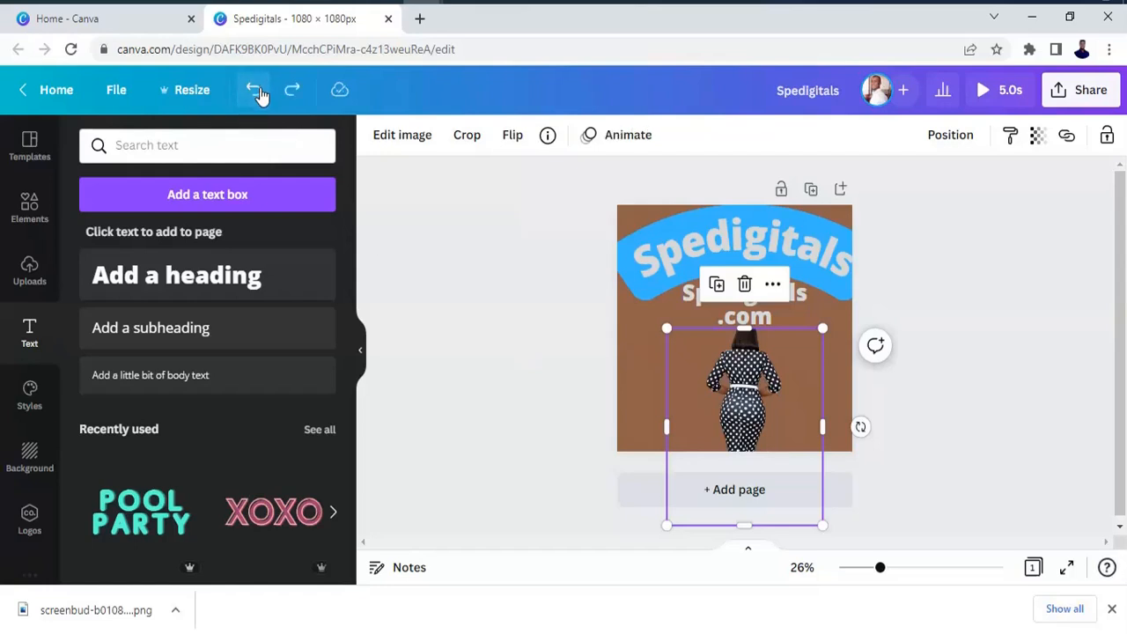
click(255, 91)
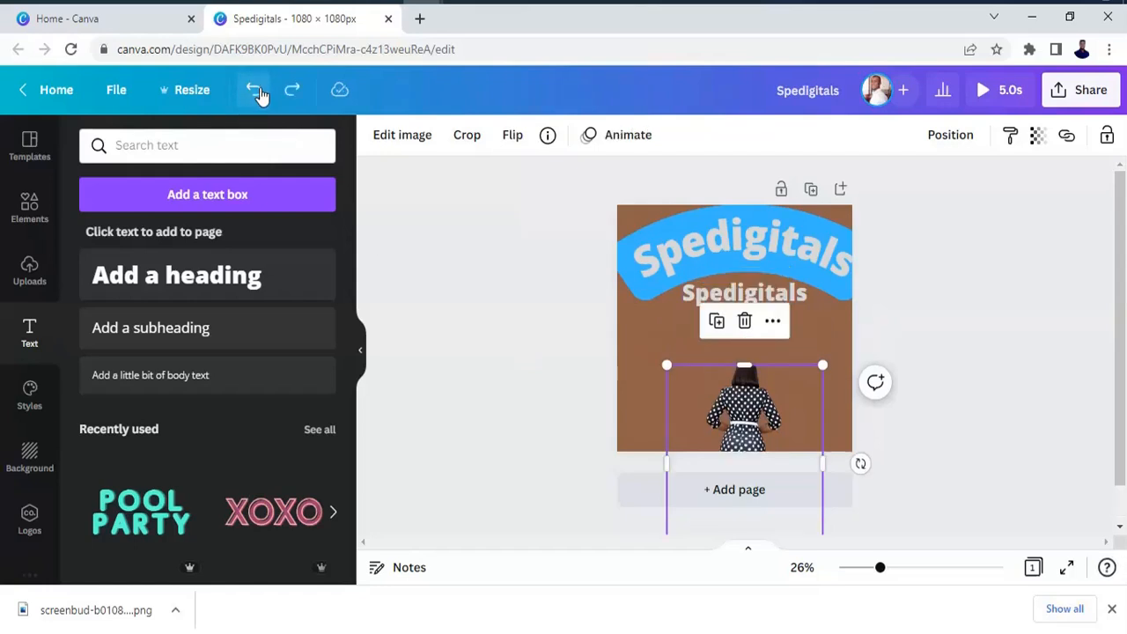
click(255, 91)
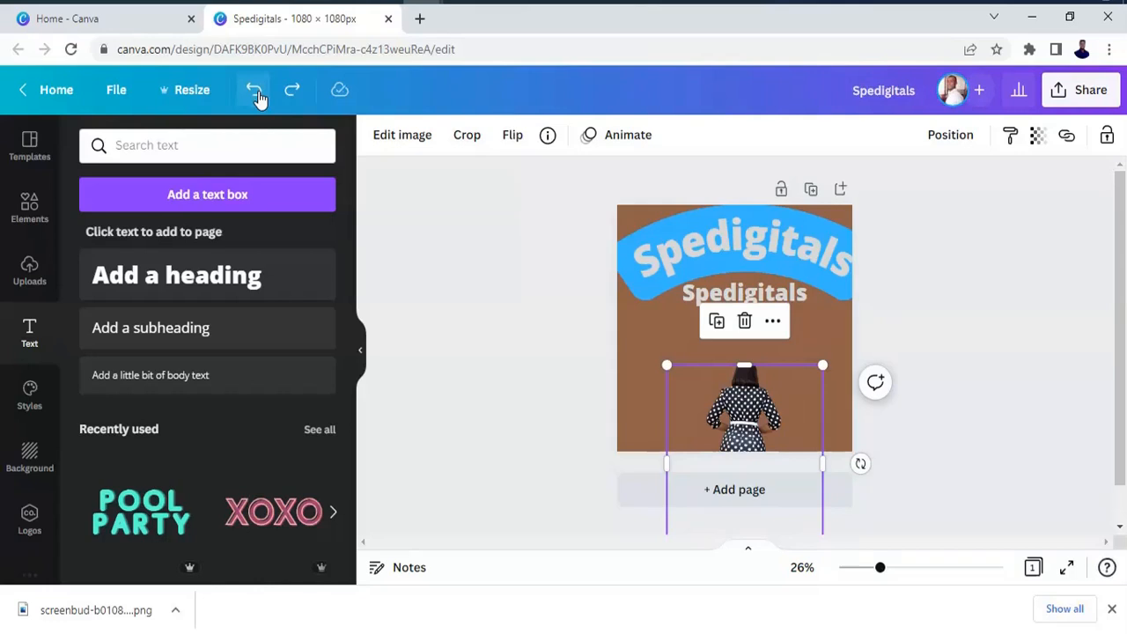
click(254, 92)
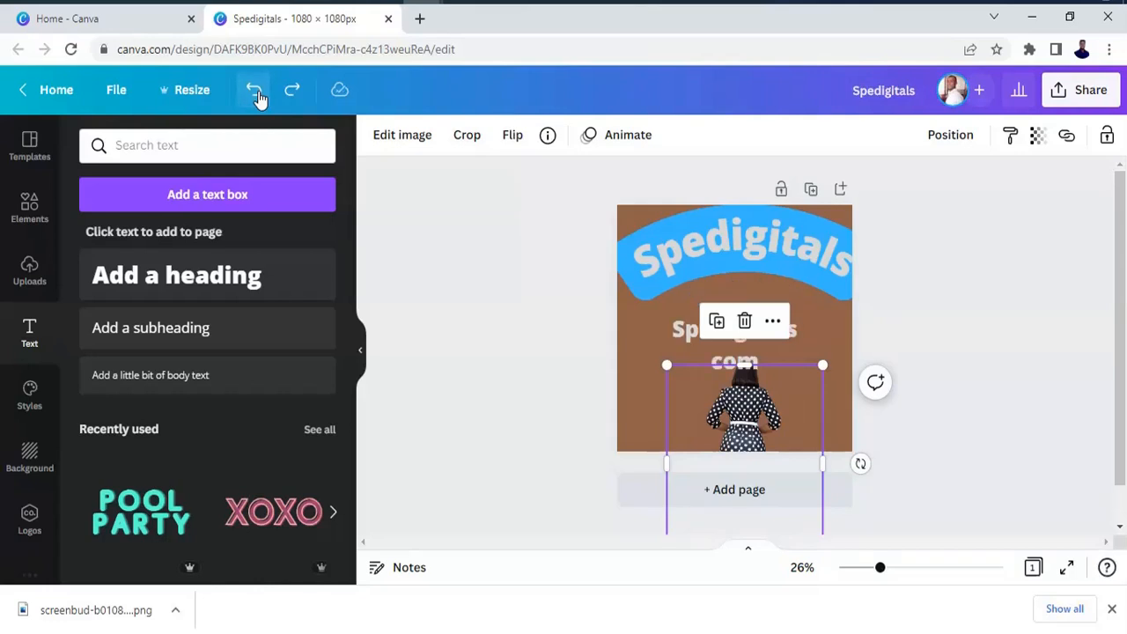
click(254, 92)
click(295, 96)
click(296, 97)
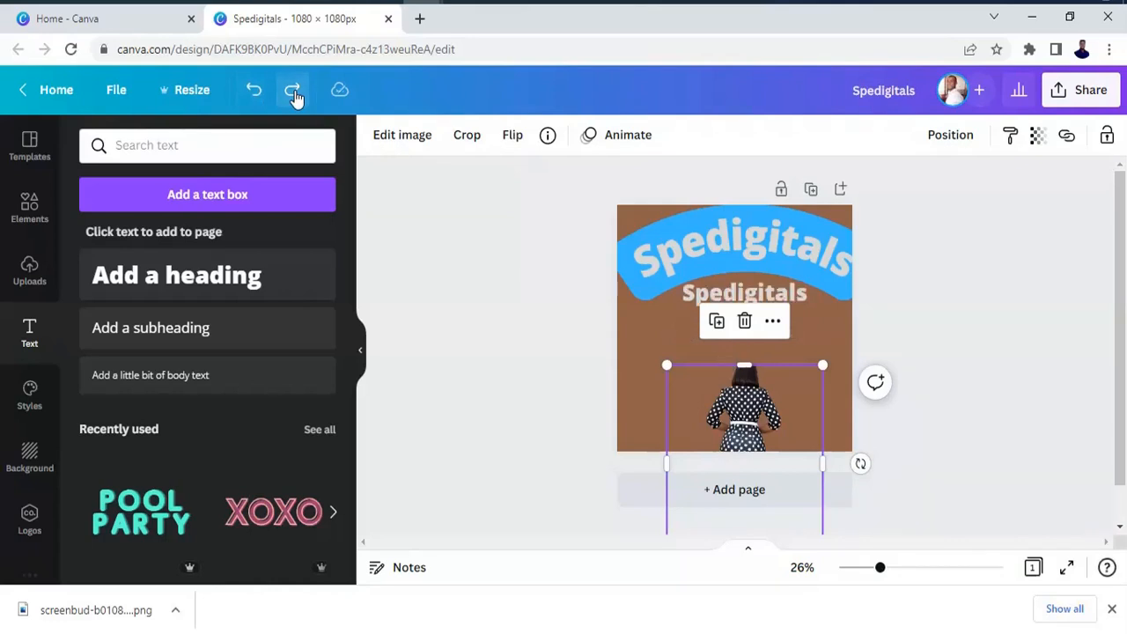
Move the woman cutout slightly up and to the right, closer to the second heading.
click(924, 319)
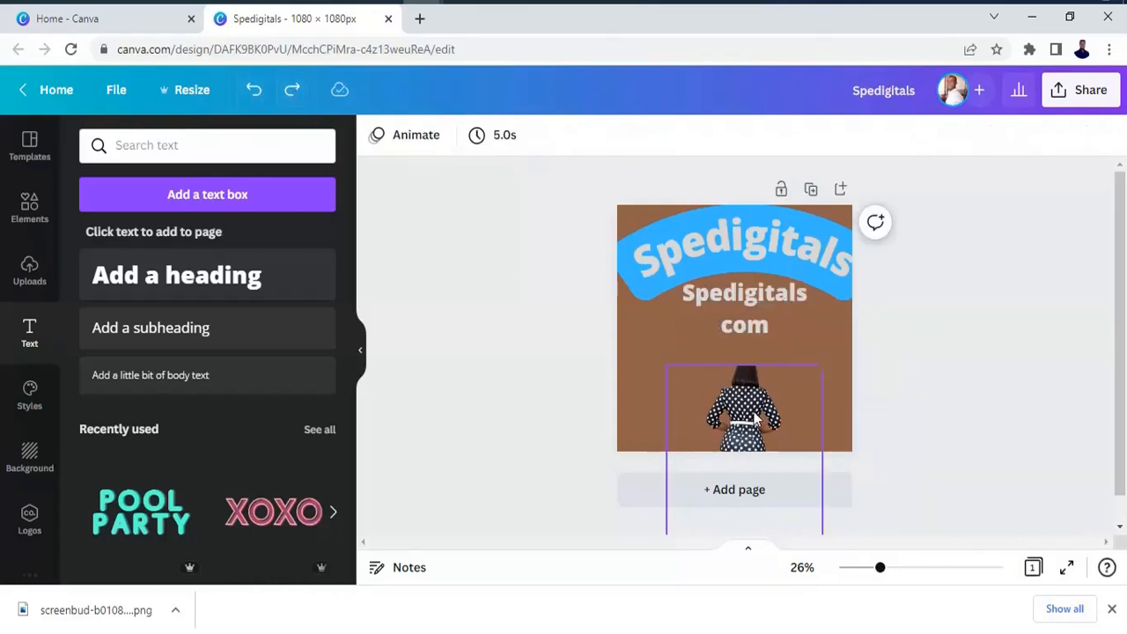
mouse_move(757, 395)
mouse_down()
mouse_move(764, 383)
mouse_move(758, 396)
mouse_up()
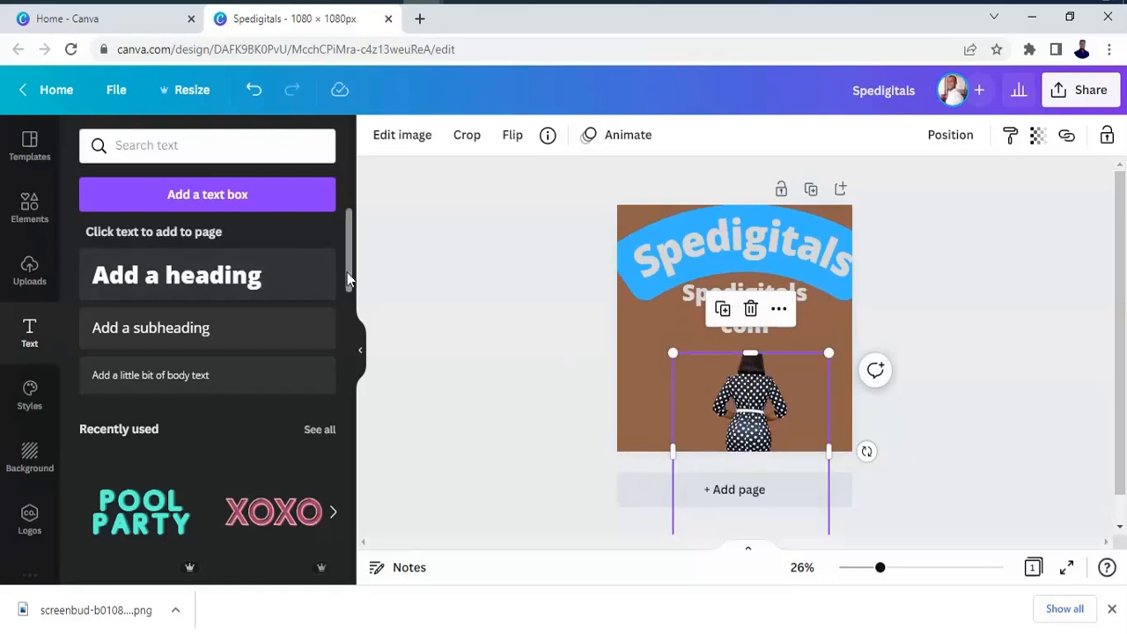
drag(346, 275, 370, 343)
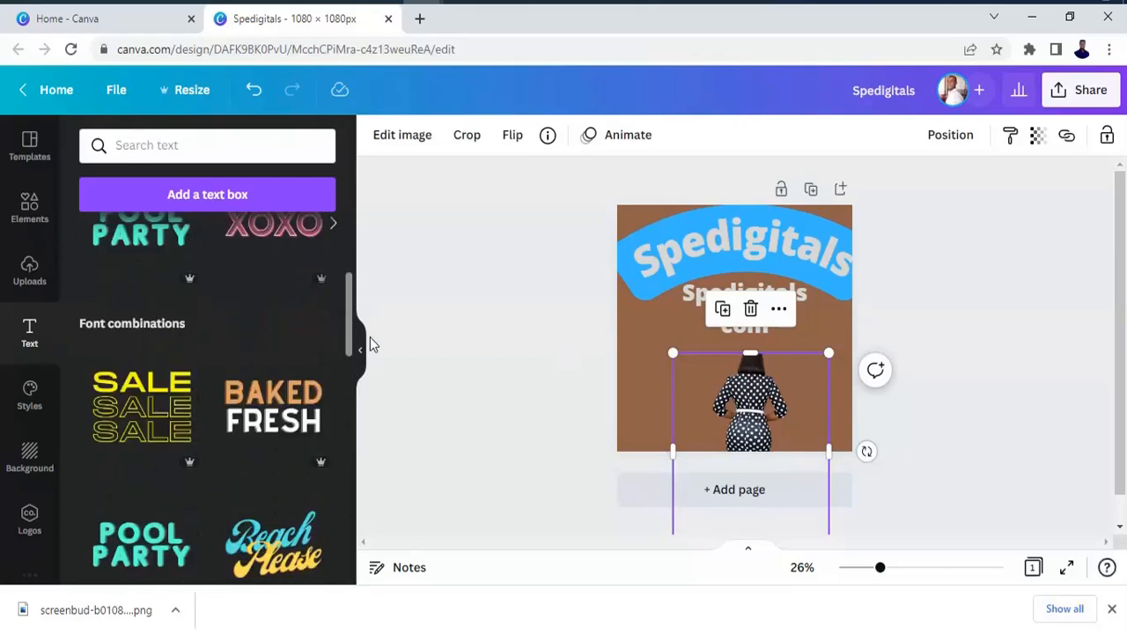
Change the font of the second heading, "Spedigitals com", to Abiah Light.
click(800, 300)
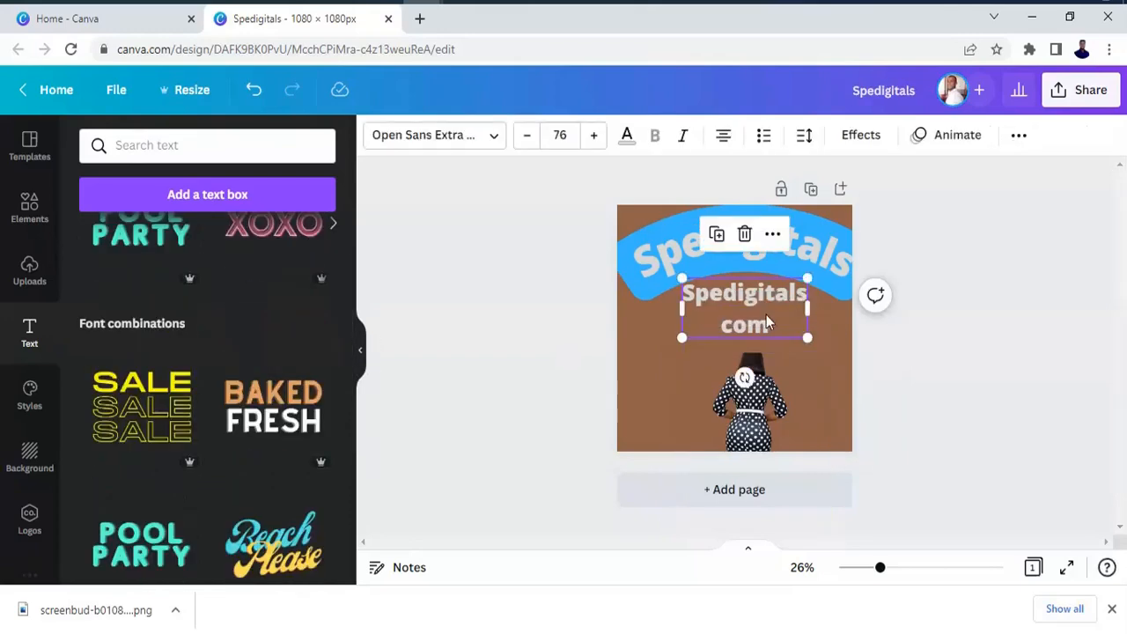
click(495, 141)
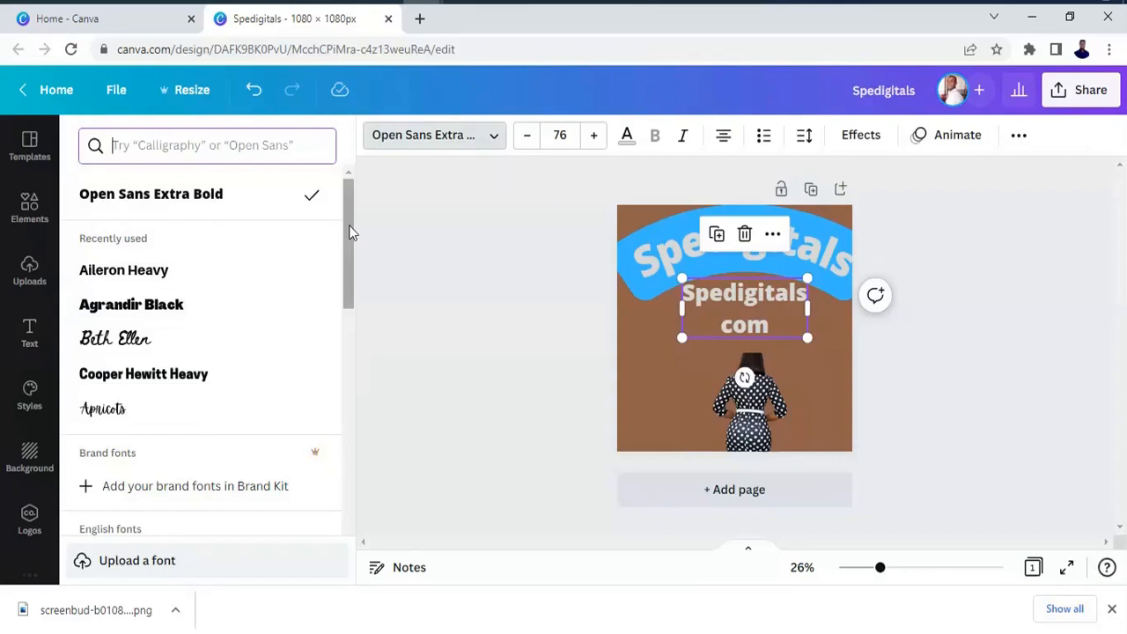
drag(350, 234, 347, 282)
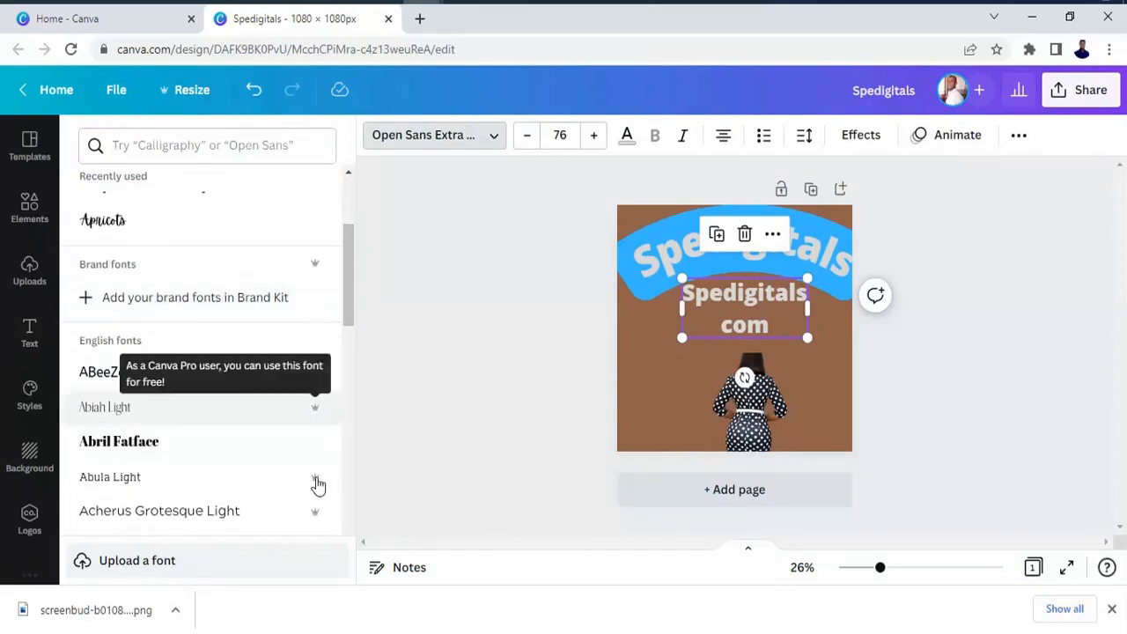
scroll(347, 311, down, 3)
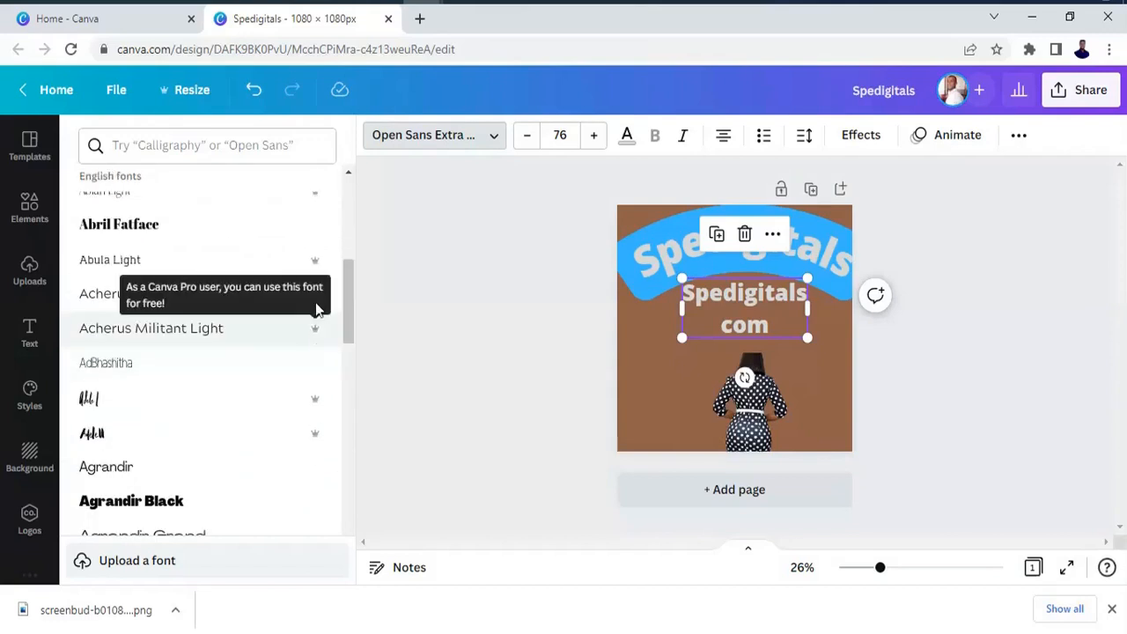
scroll(349, 299, up, 3)
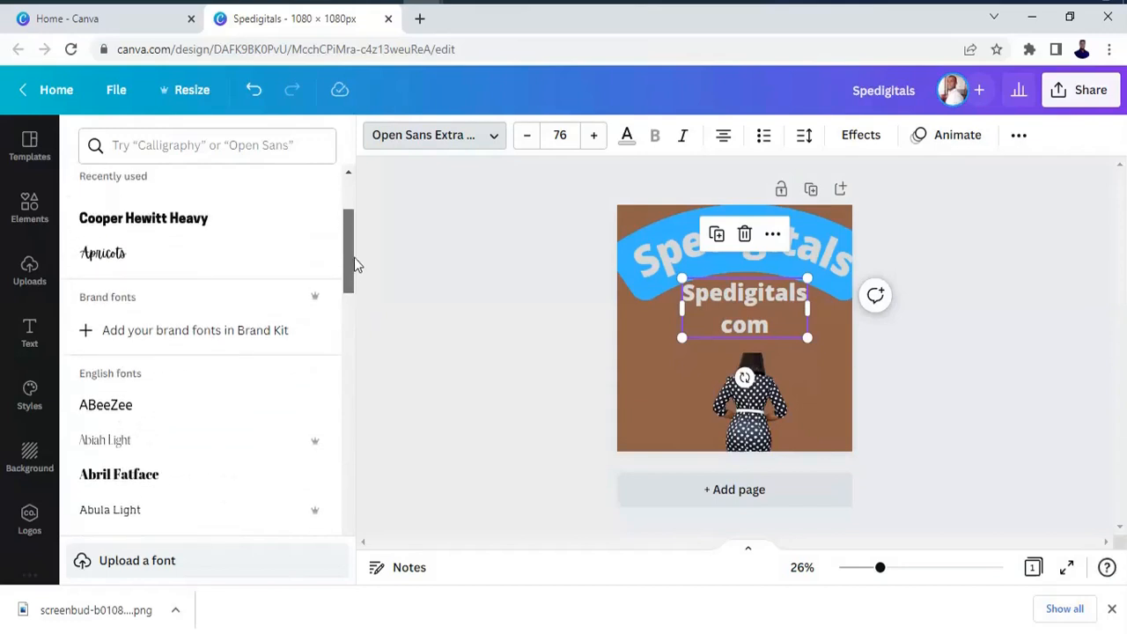
drag(354, 257, 354, 278)
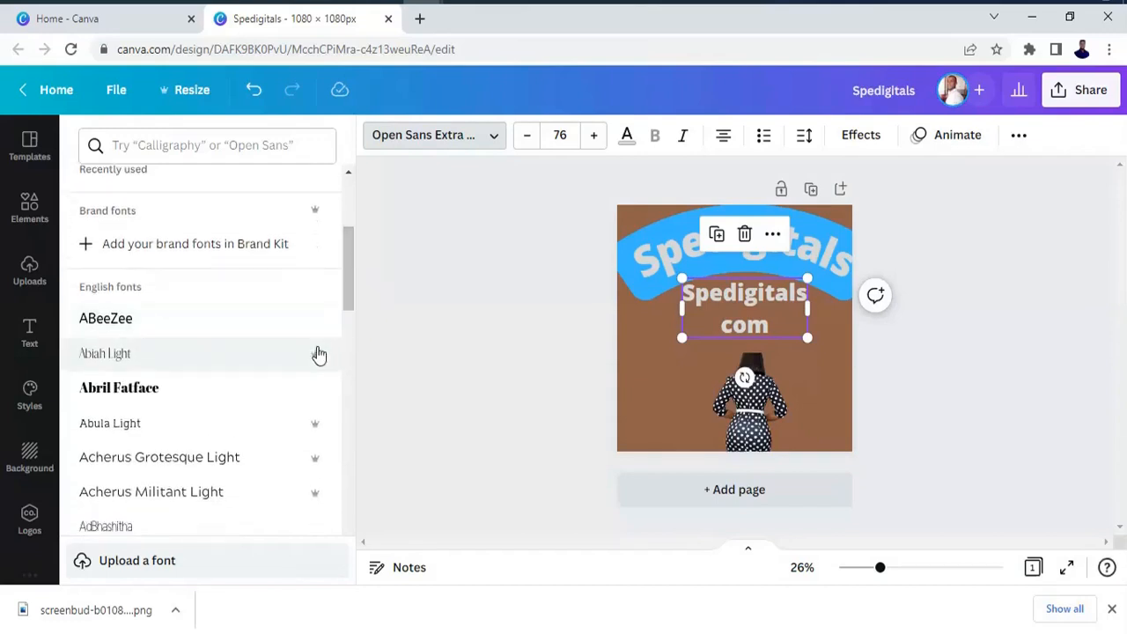
click(312, 362)
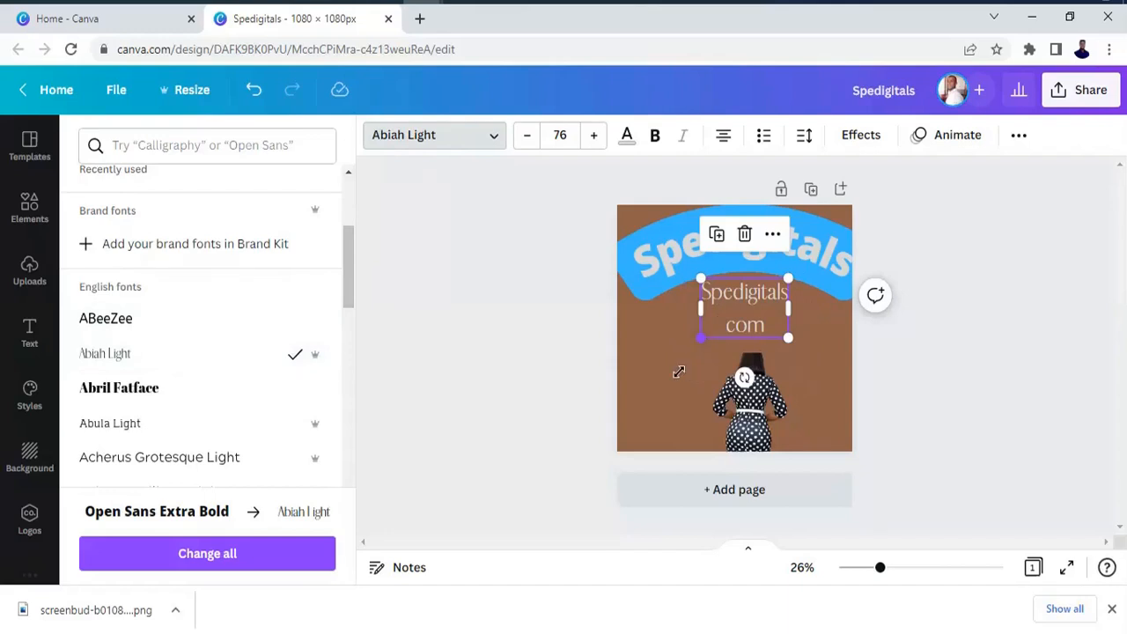
Enlarge the second heading to font size 133, keep it beneath the curved heading, and make it bold.
drag(679, 371, 672, 367)
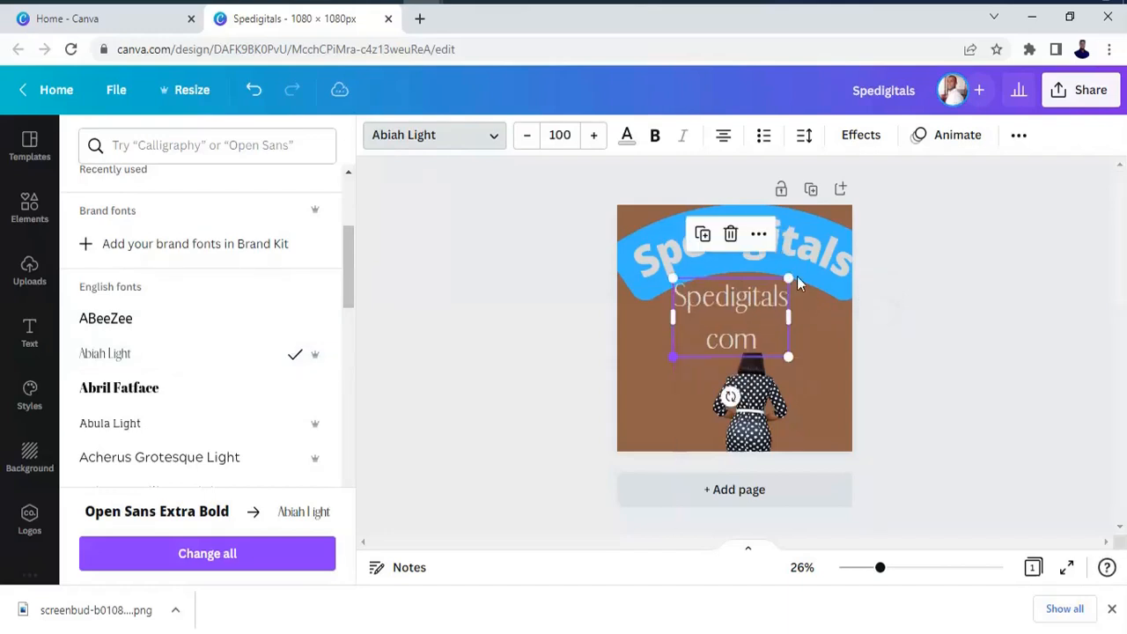
drag(788, 278, 826, 253)
drag(780, 332, 782, 332)
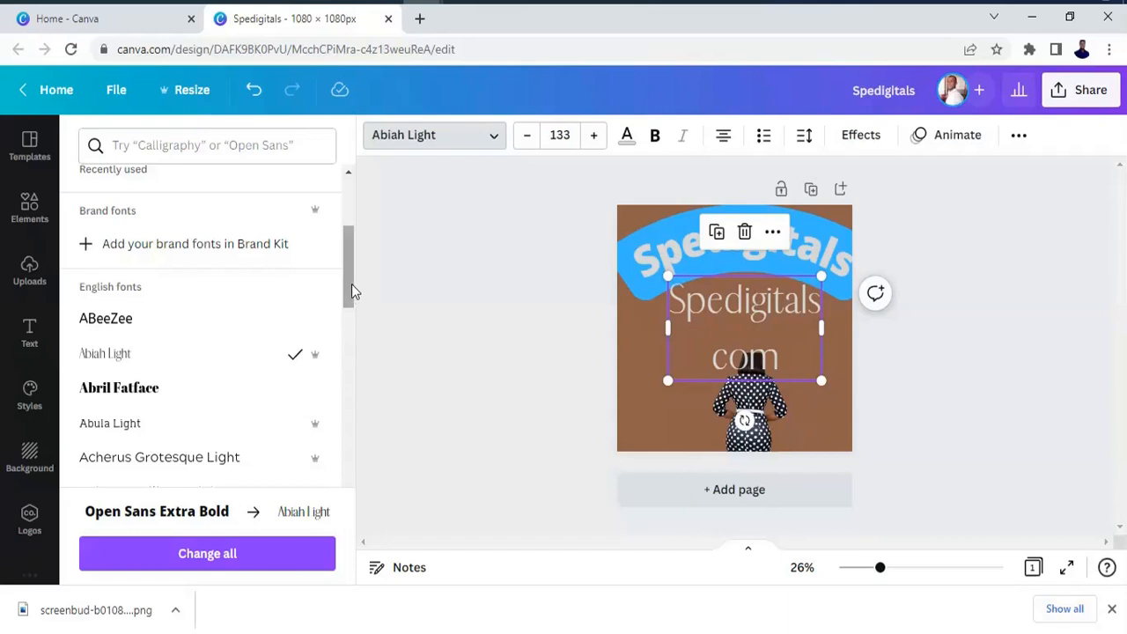
drag(351, 283, 350, 310)
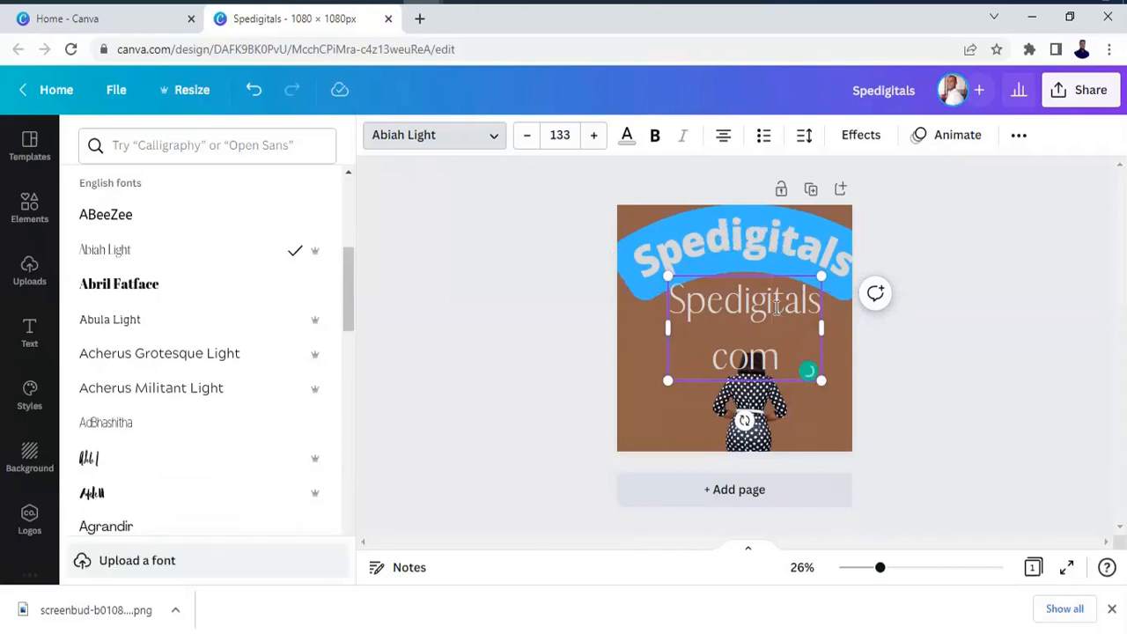
click(654, 135)
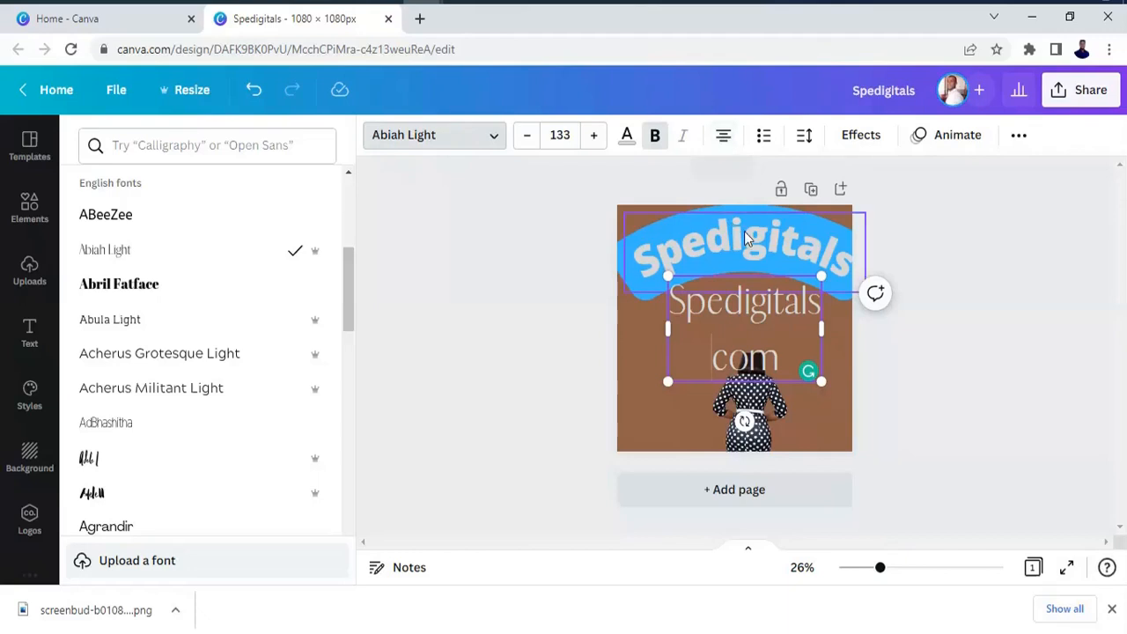
Cycle the curved heading's text alignment through its options and leave it left-aligned.
click(817, 249)
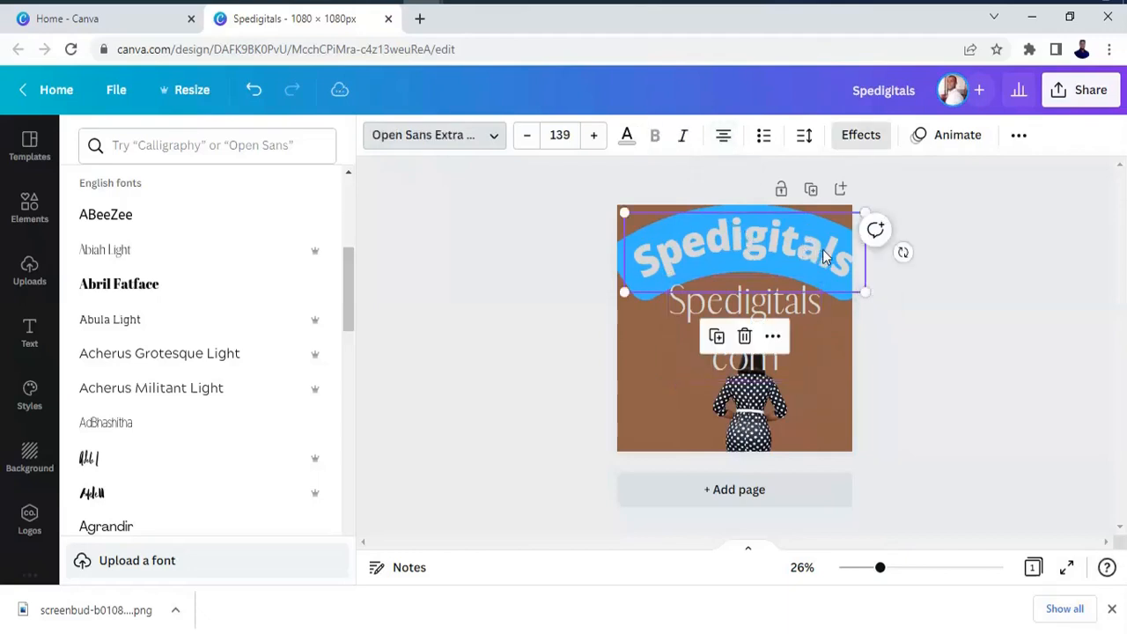
click(724, 136)
click(725, 140)
click(725, 142)
click(726, 143)
click(722, 145)
click(725, 143)
click(1019, 137)
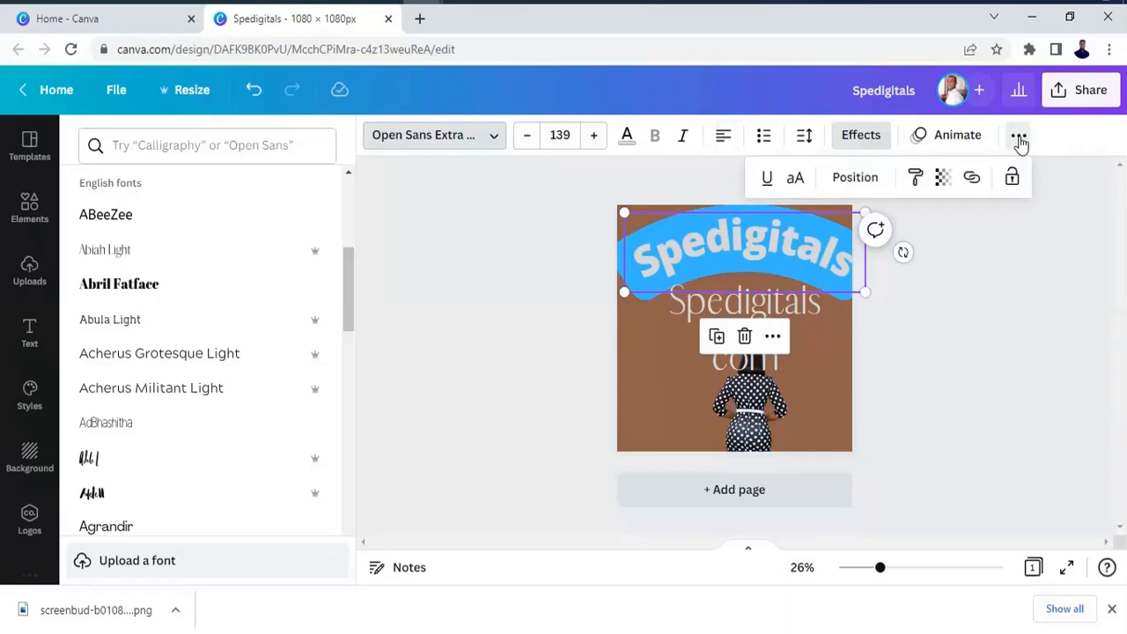
click(950, 285)
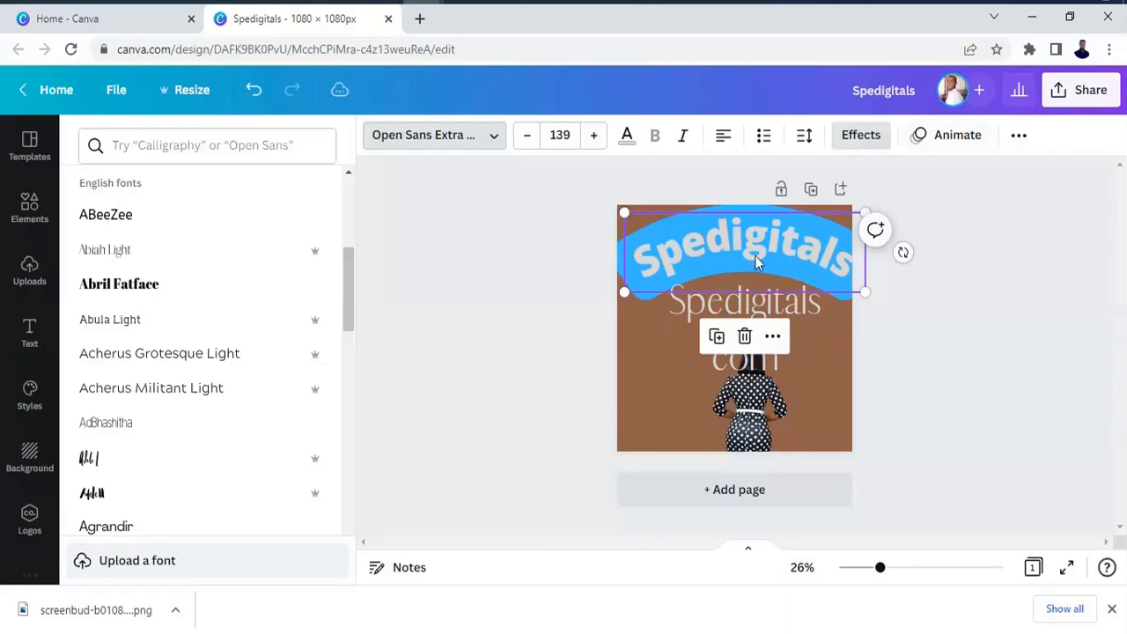
click(1018, 135)
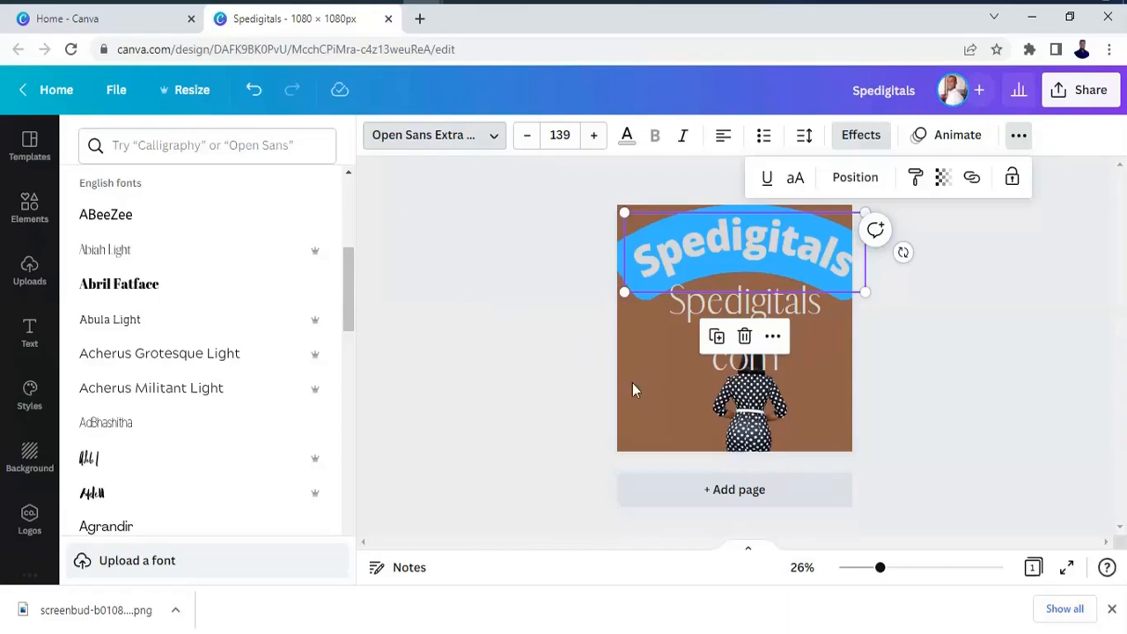
Search the elements for "sale" and place the red SALE stamp in the page's lower-left corner beside the woman cutout.
click(29, 211)
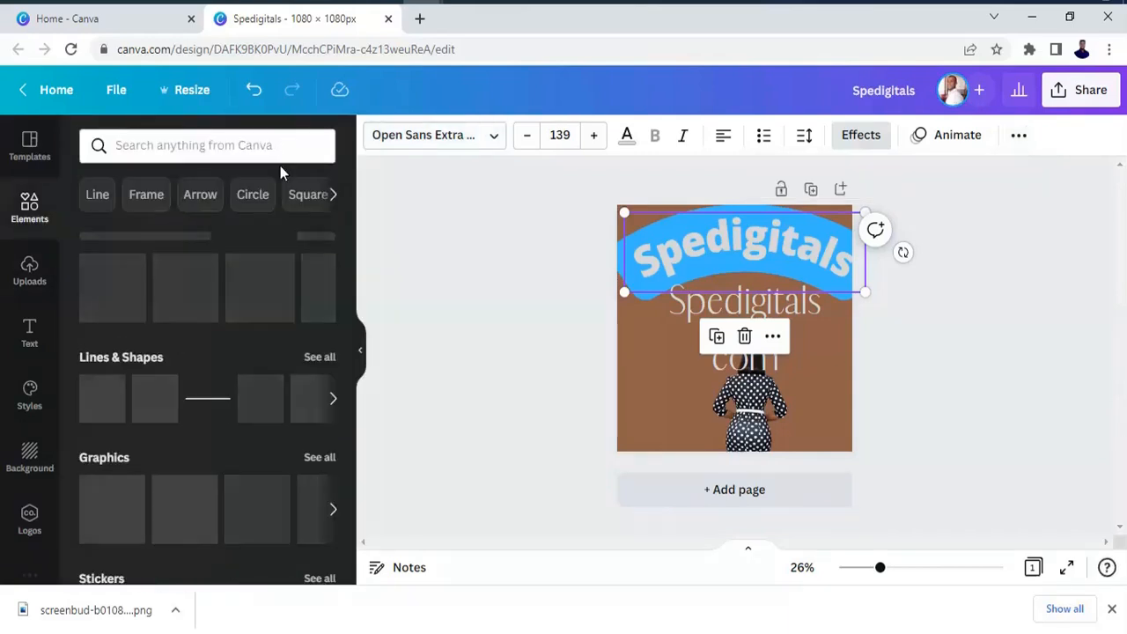
click(280, 164)
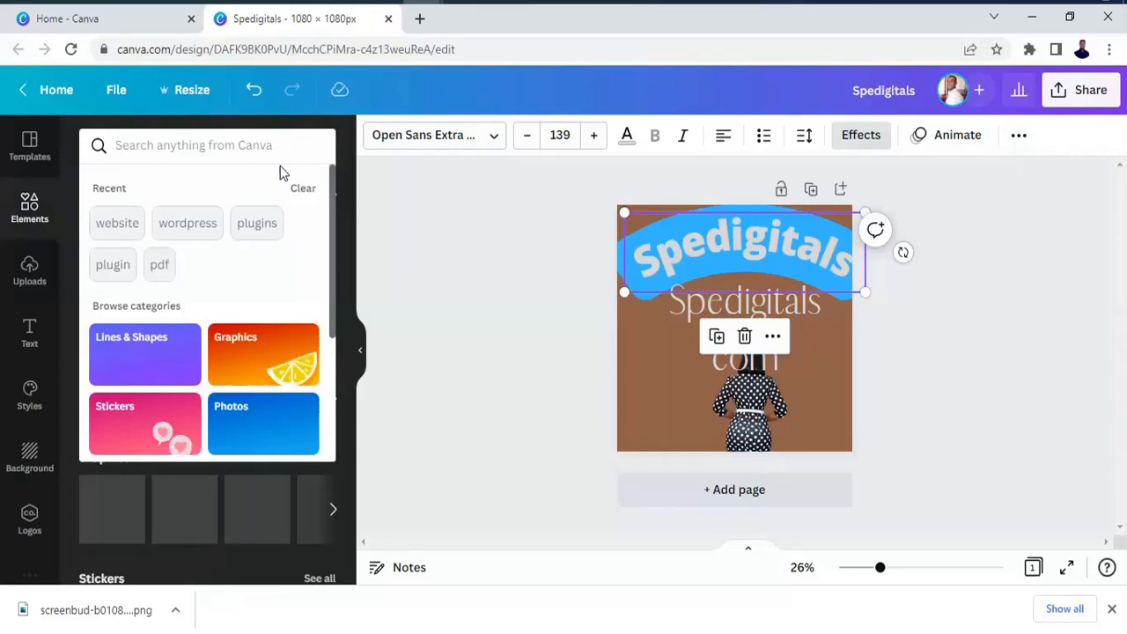
text(sale)
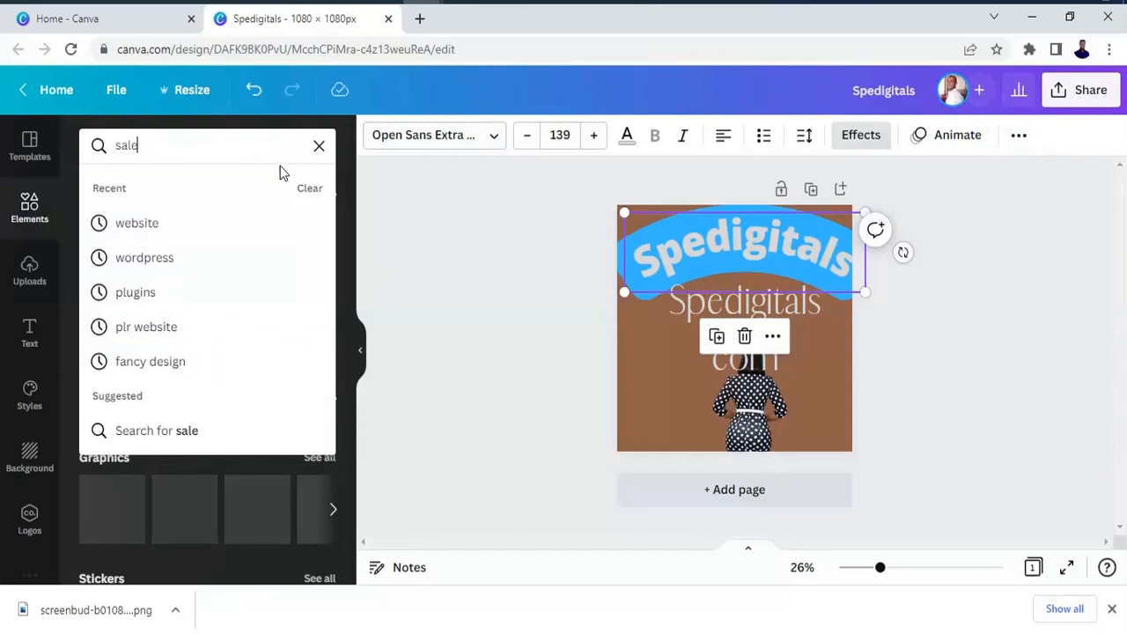
key(Return)
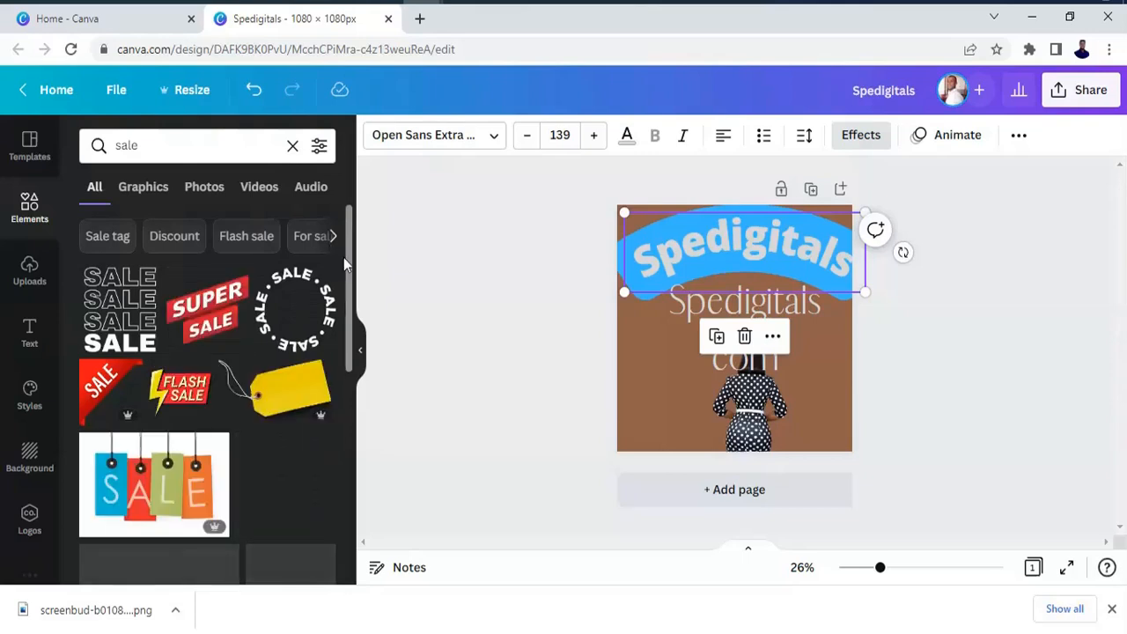
drag(351, 271, 345, 455)
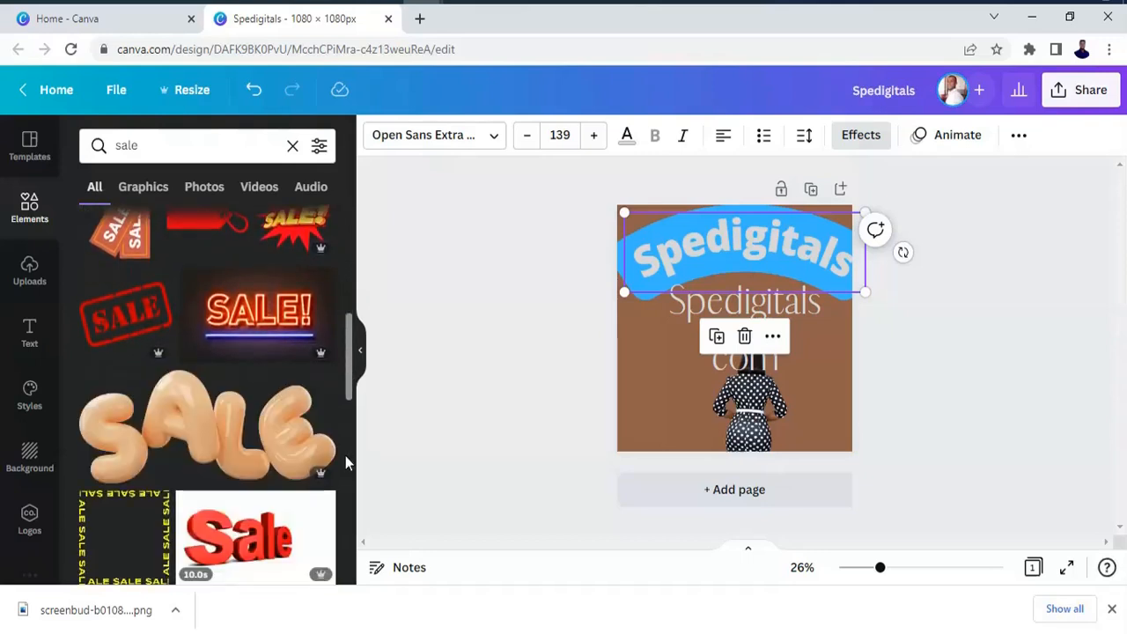
scroll(345, 453, up, 2)
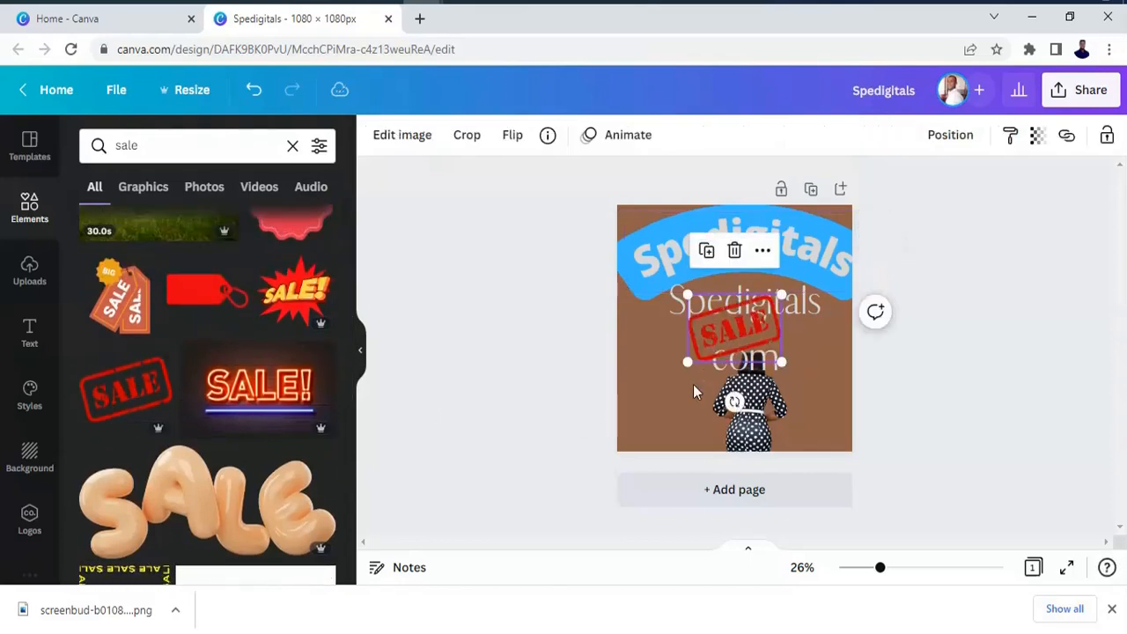
drag(743, 328, 675, 417)
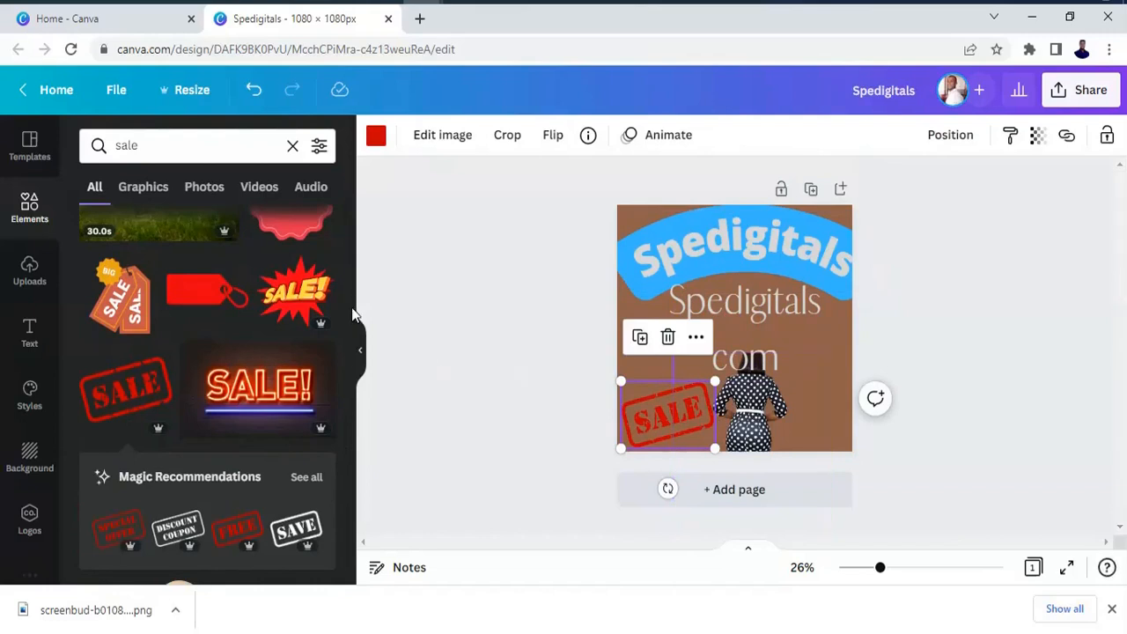
Search the elements for "line" and browse the available line styles.
click(289, 148)
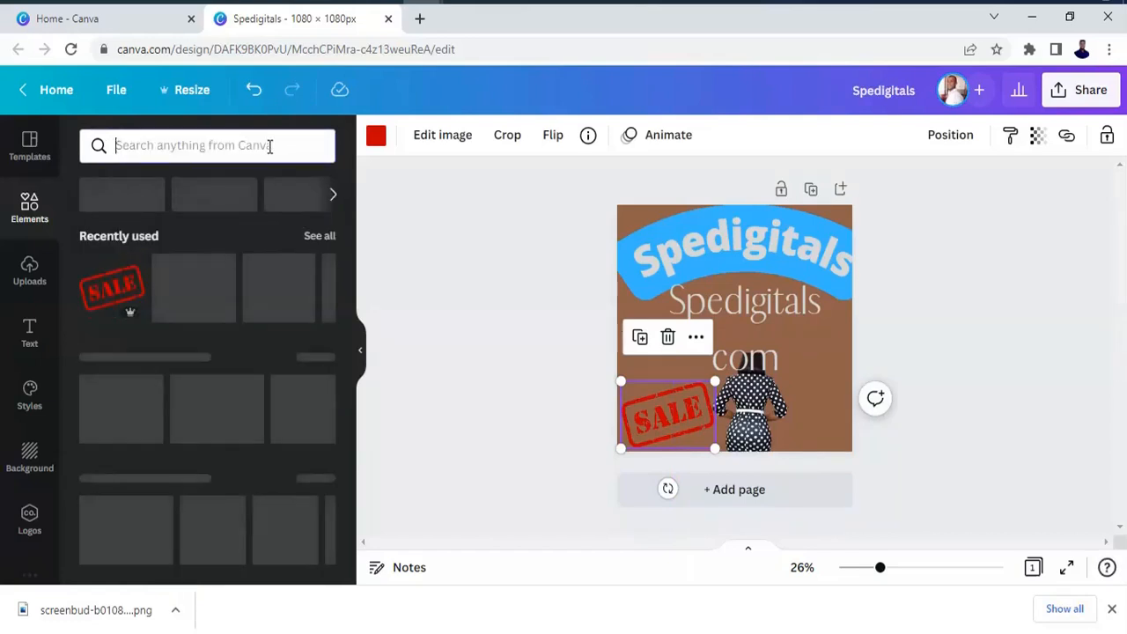
click(269, 146)
text(line)
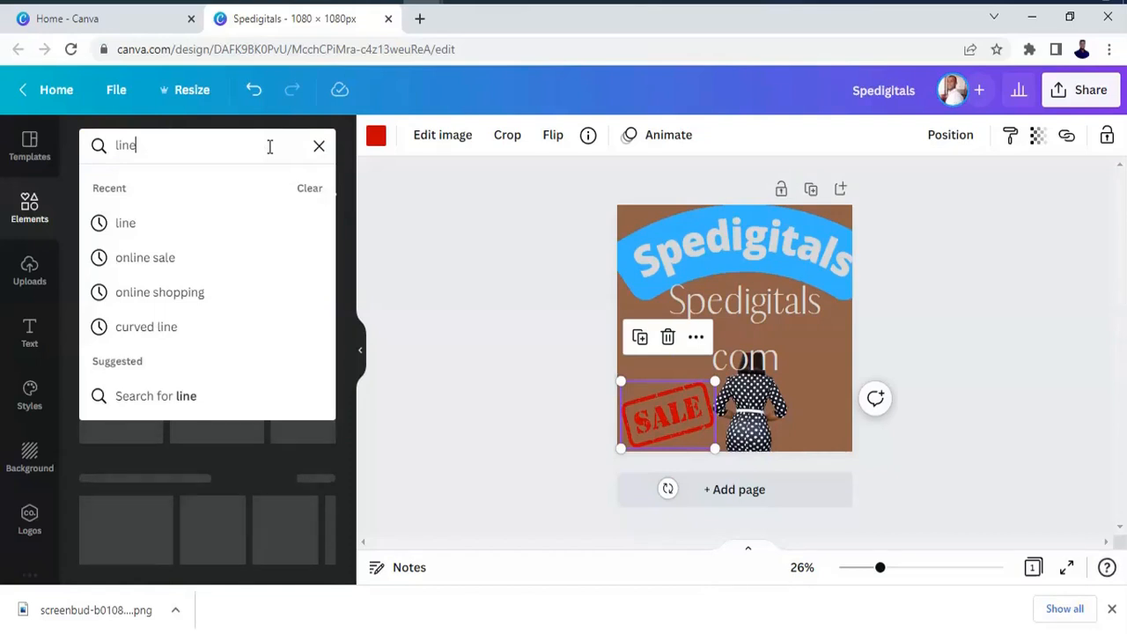
key(Return)
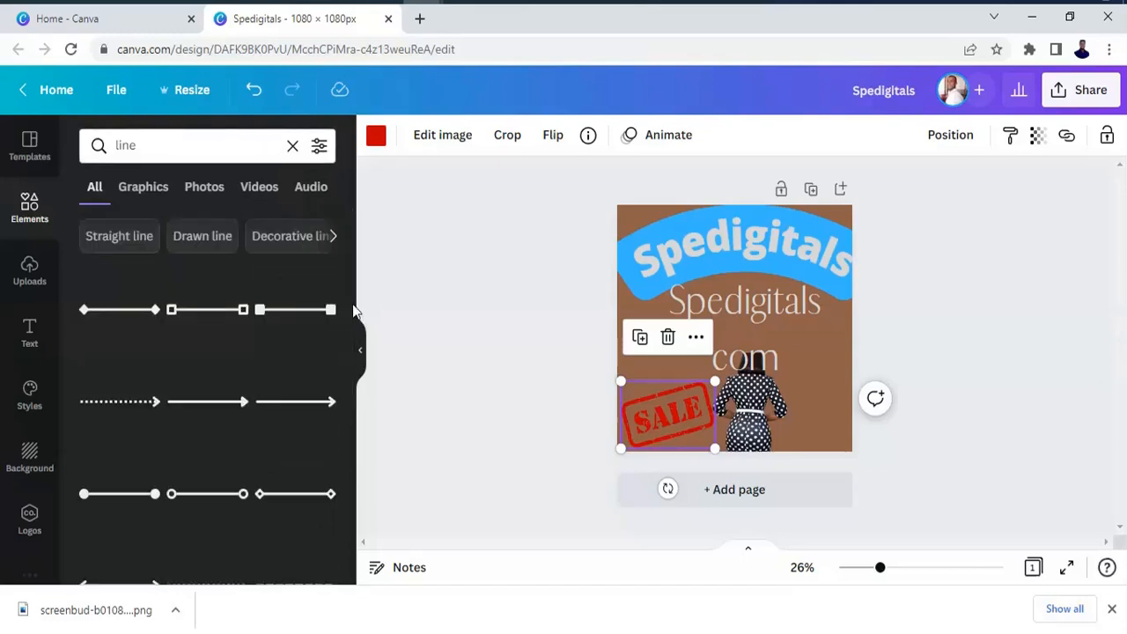
scroll(348, 304, down, 5)
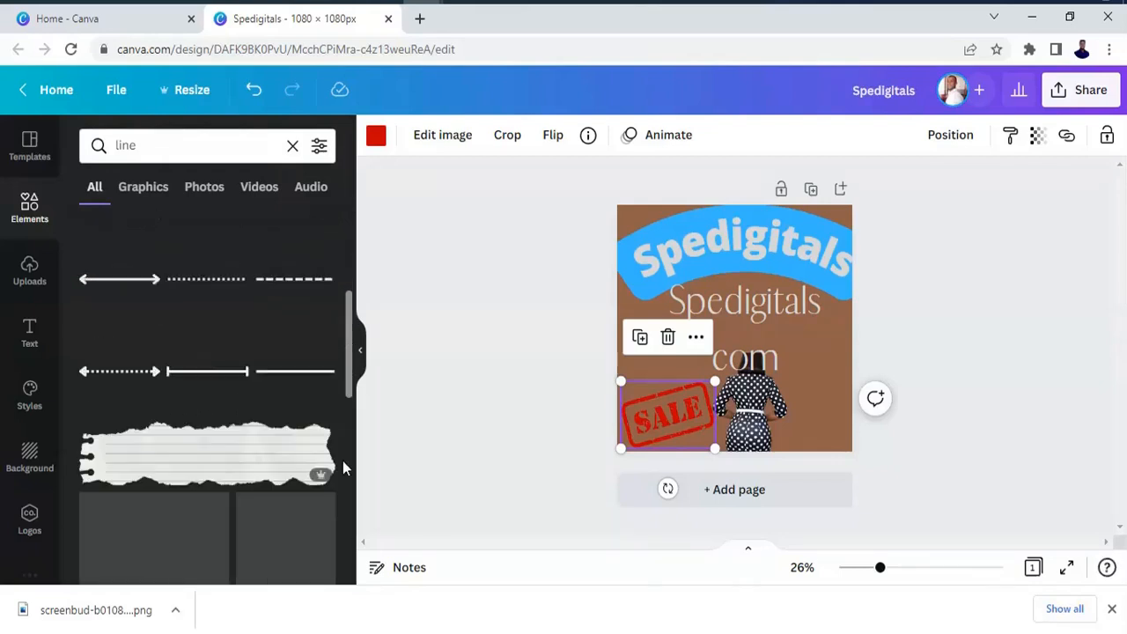
scroll(345, 485, up, 5)
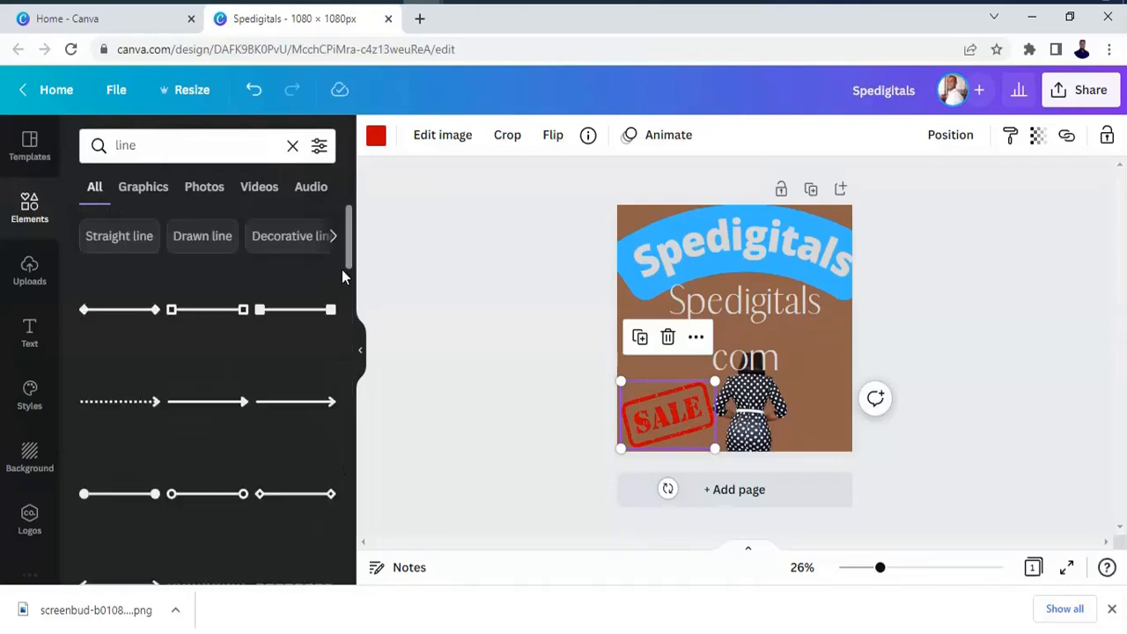
Search the elements for "apple" and browse the matching graphics.
click(292, 152)
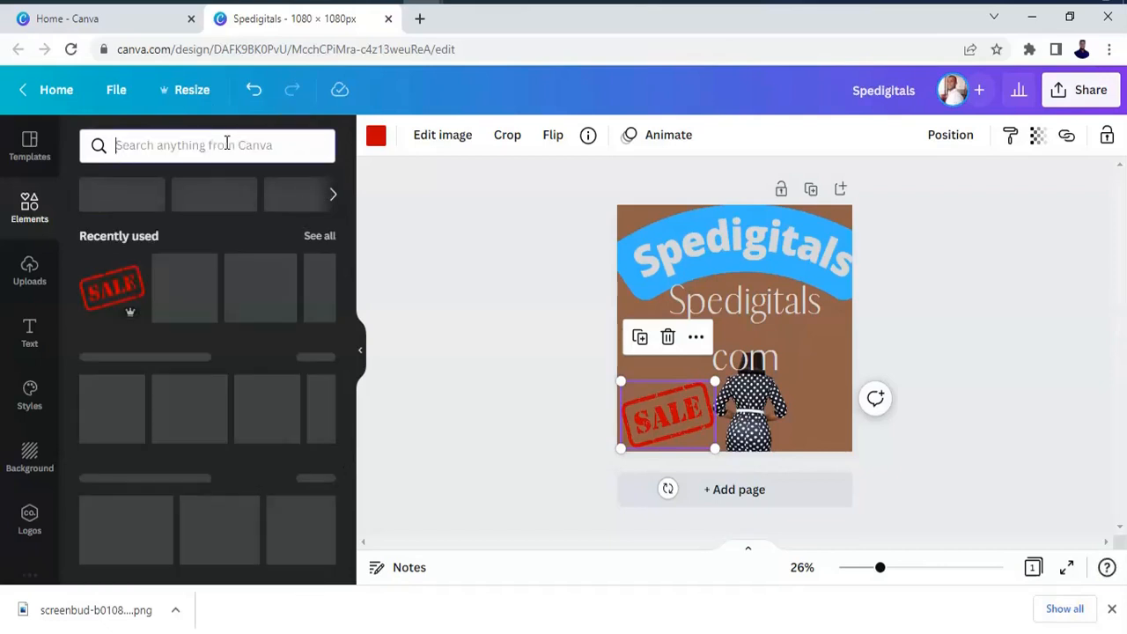
text(apple)
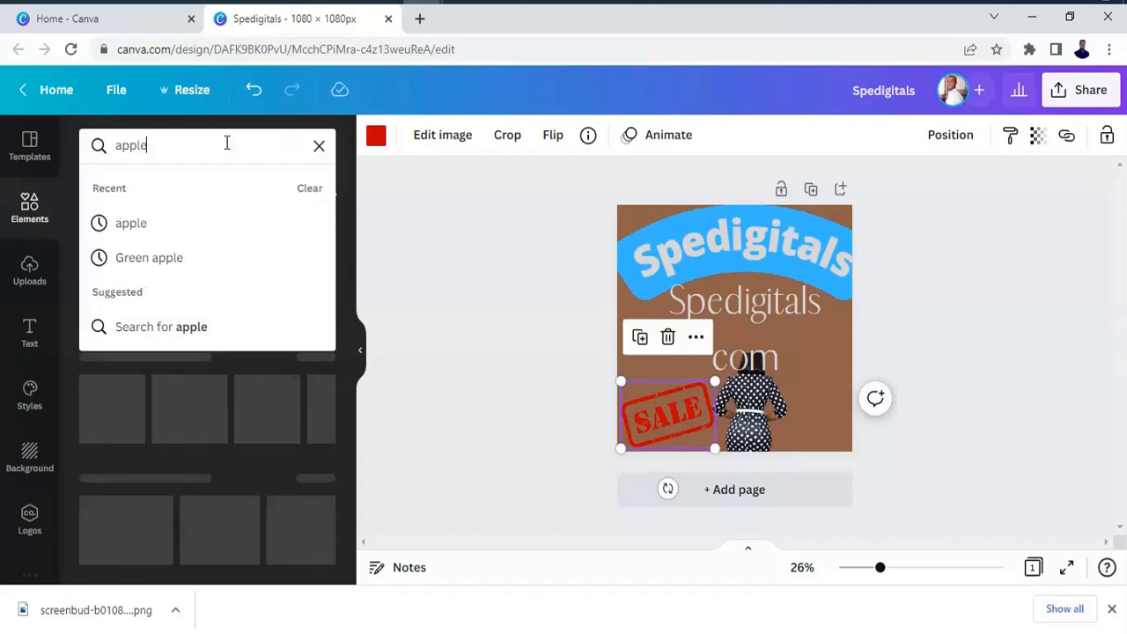
key(Return)
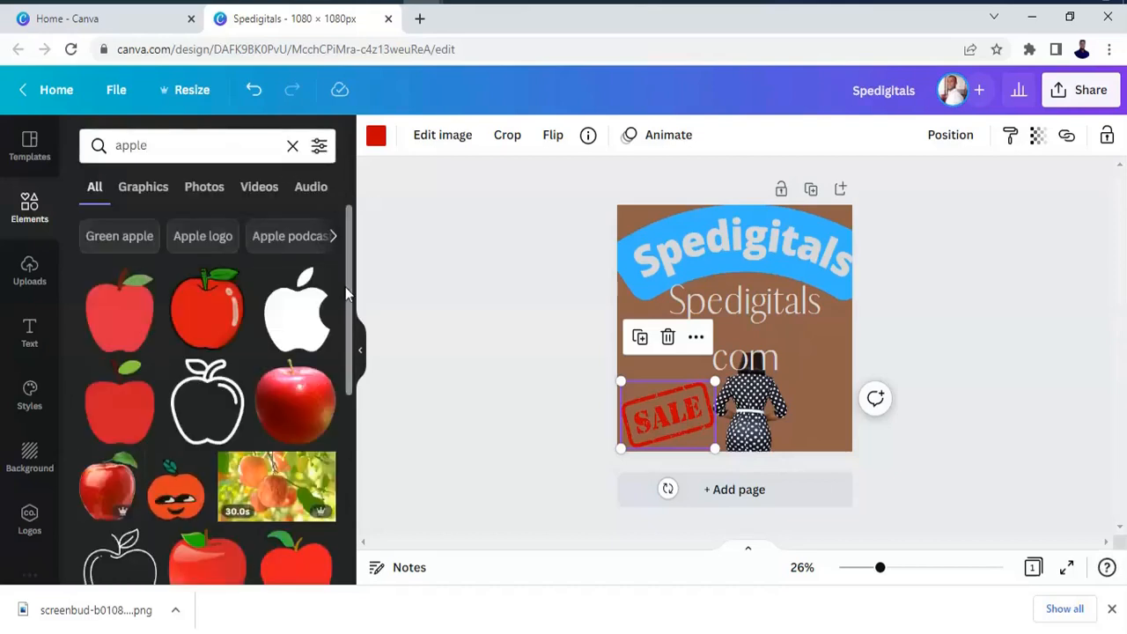
scroll(354, 324, down, 2)
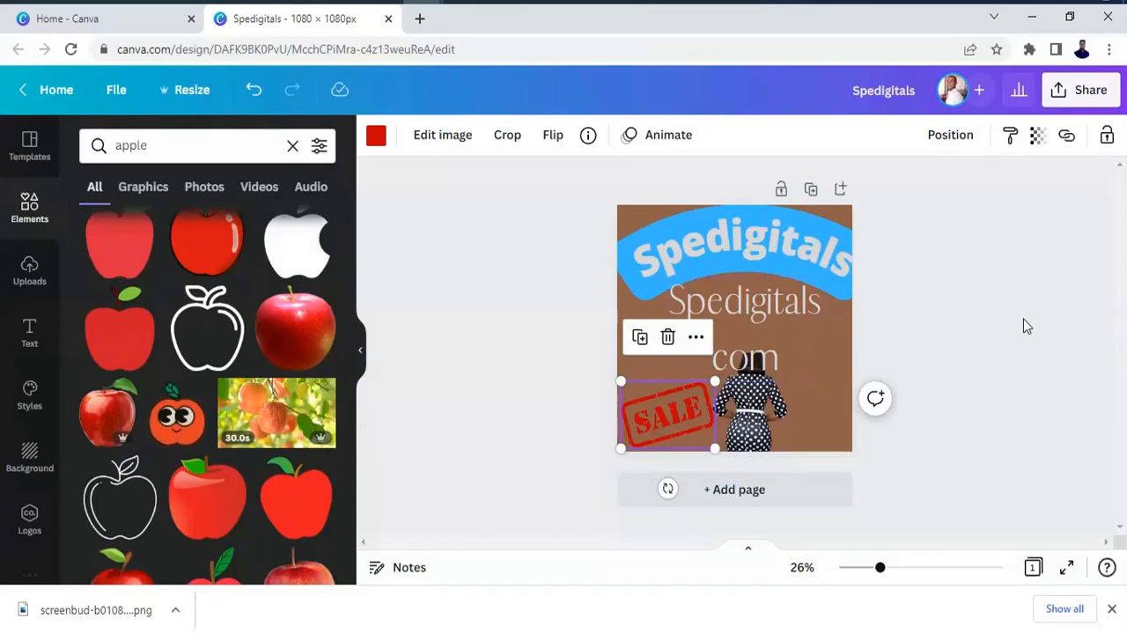
Search the elements for "cream" and browse the matching graphics and photos.
click(292, 146)
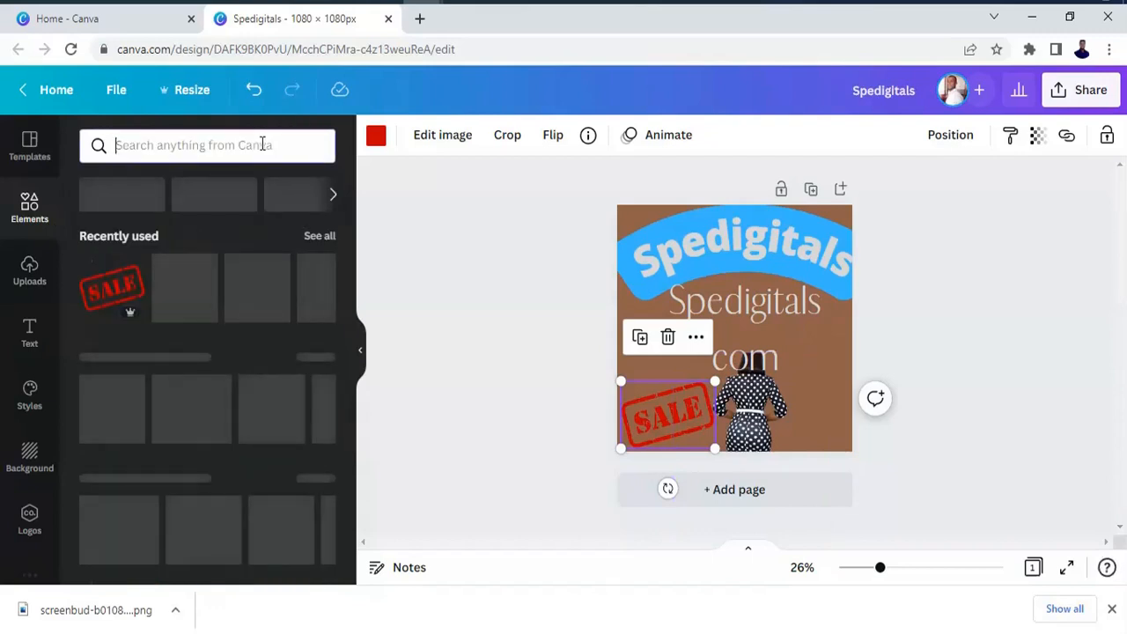
text(cream)
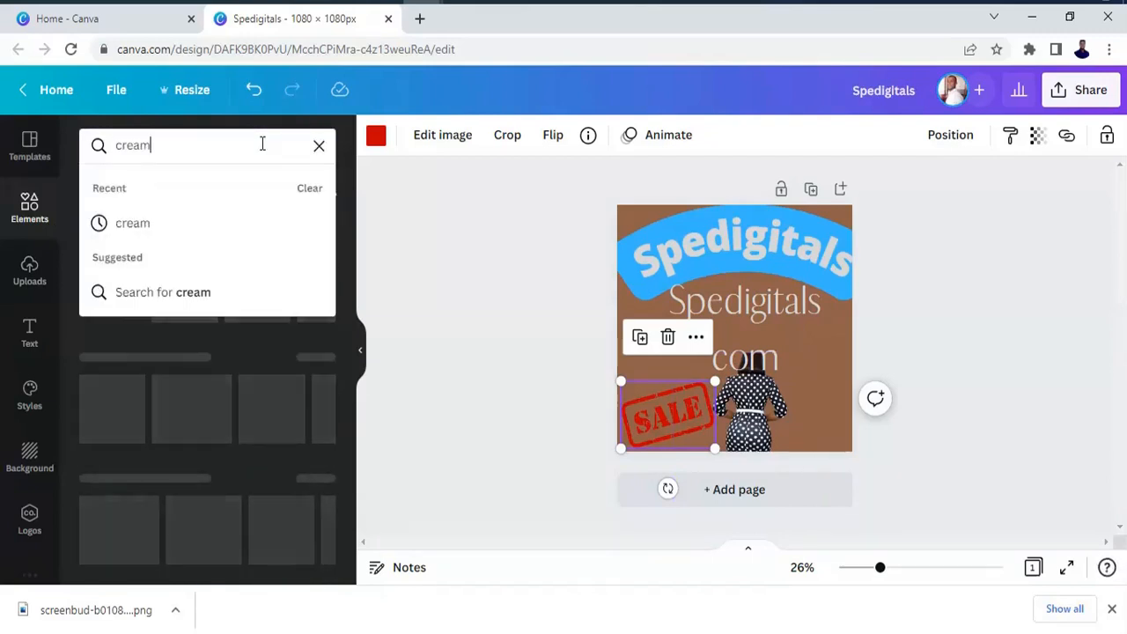
key(Return)
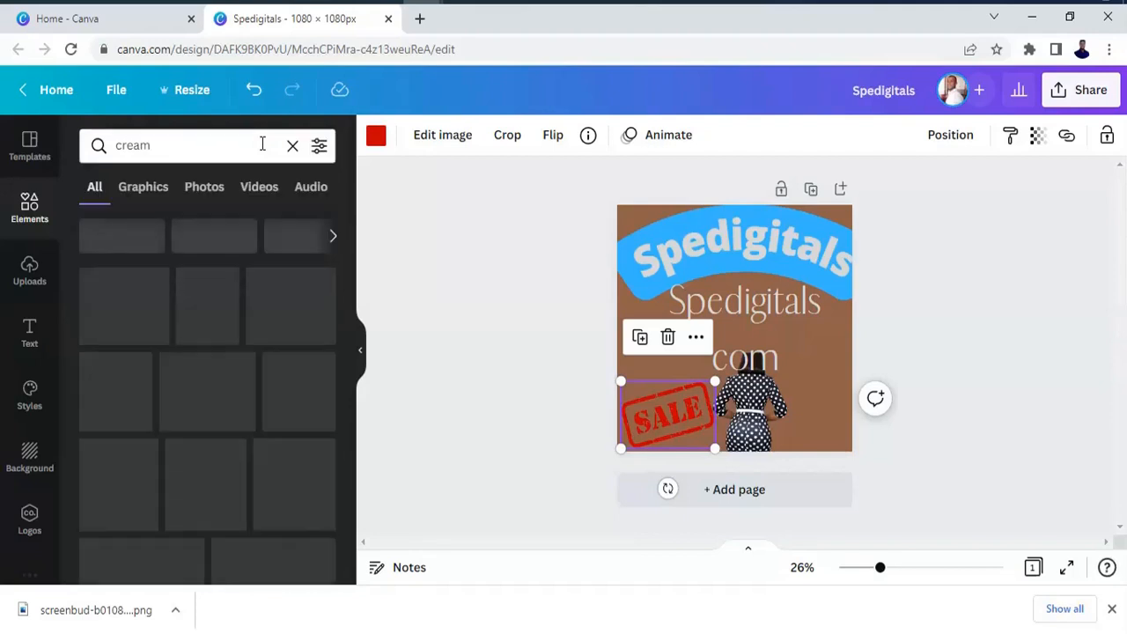
scroll(334, 370, down, 5)
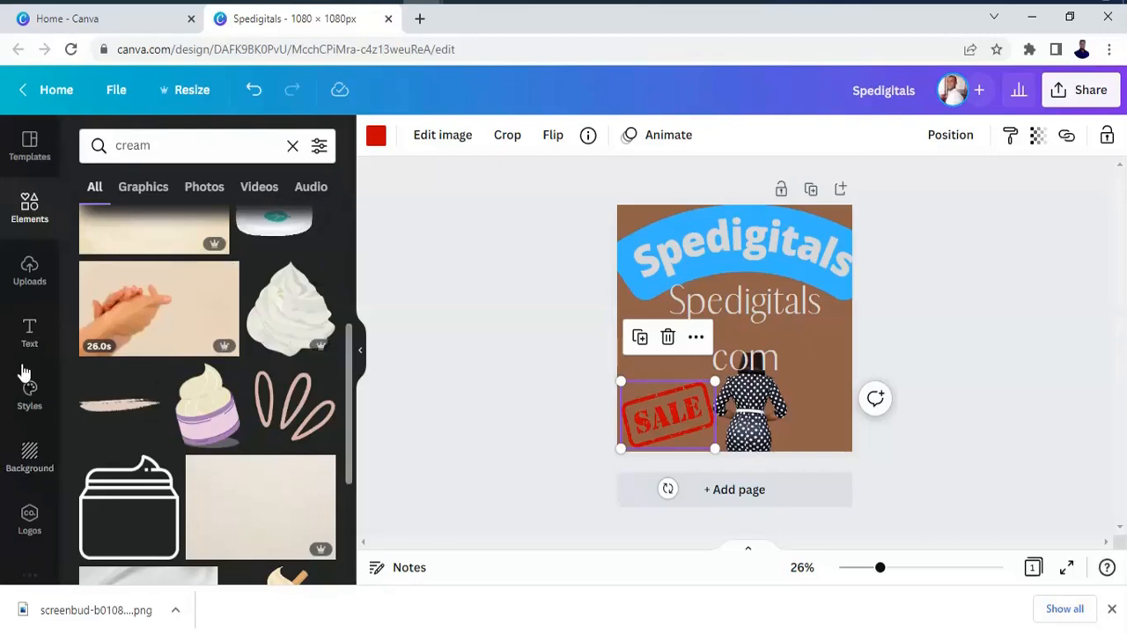
Change the page background from the background colour swatches to coral red.
click(30, 467)
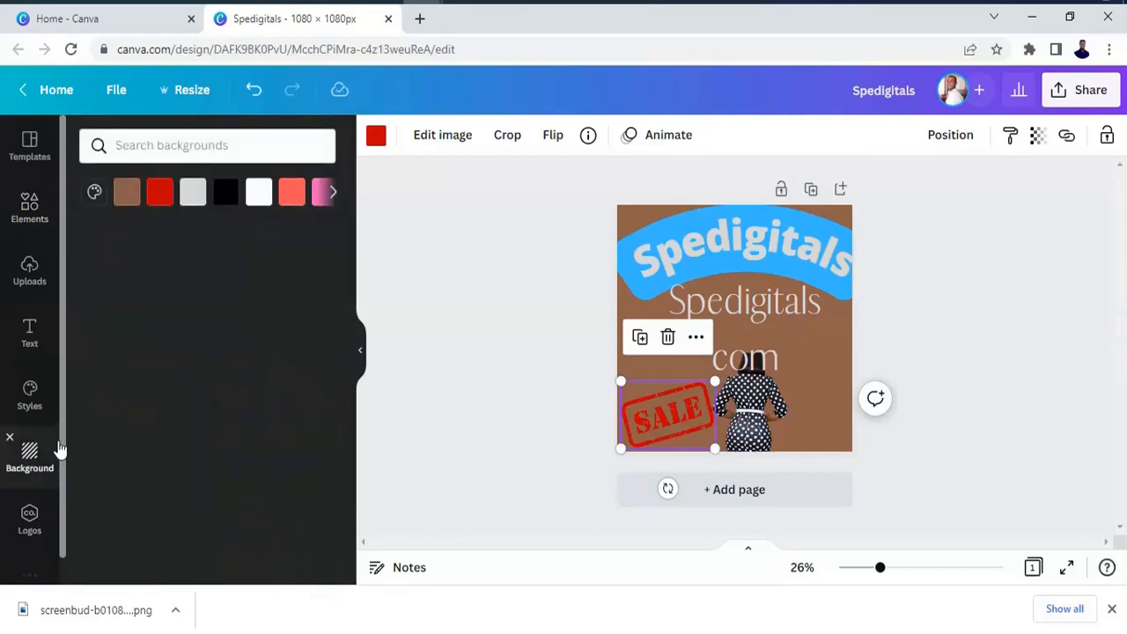
click(295, 199)
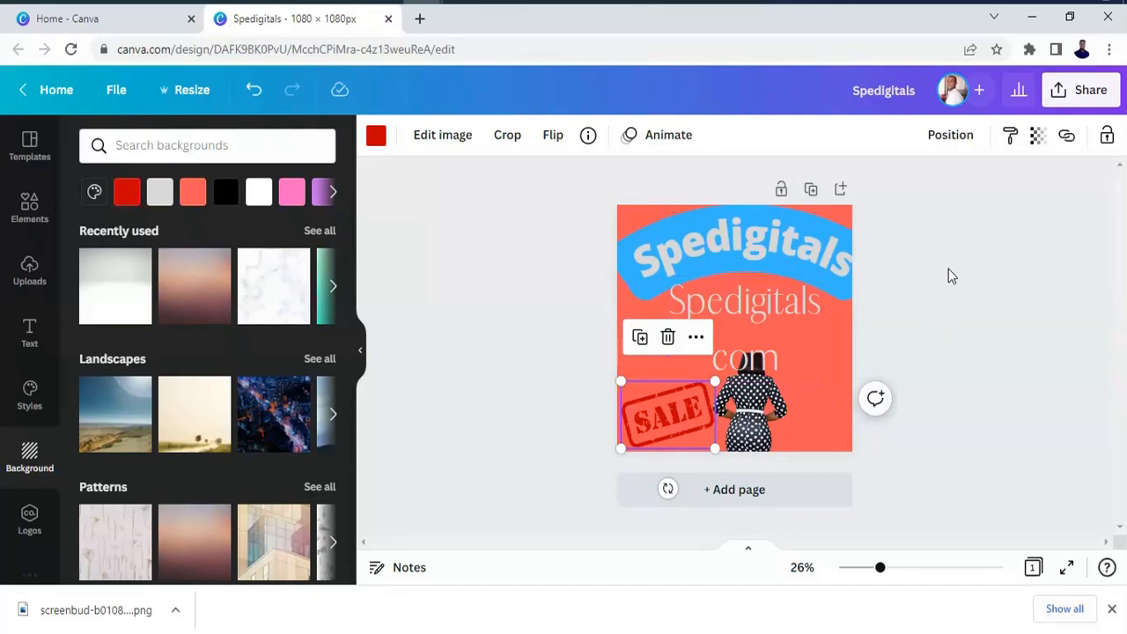
Review the design's download options and the available file types without downloading.
click(1090, 97)
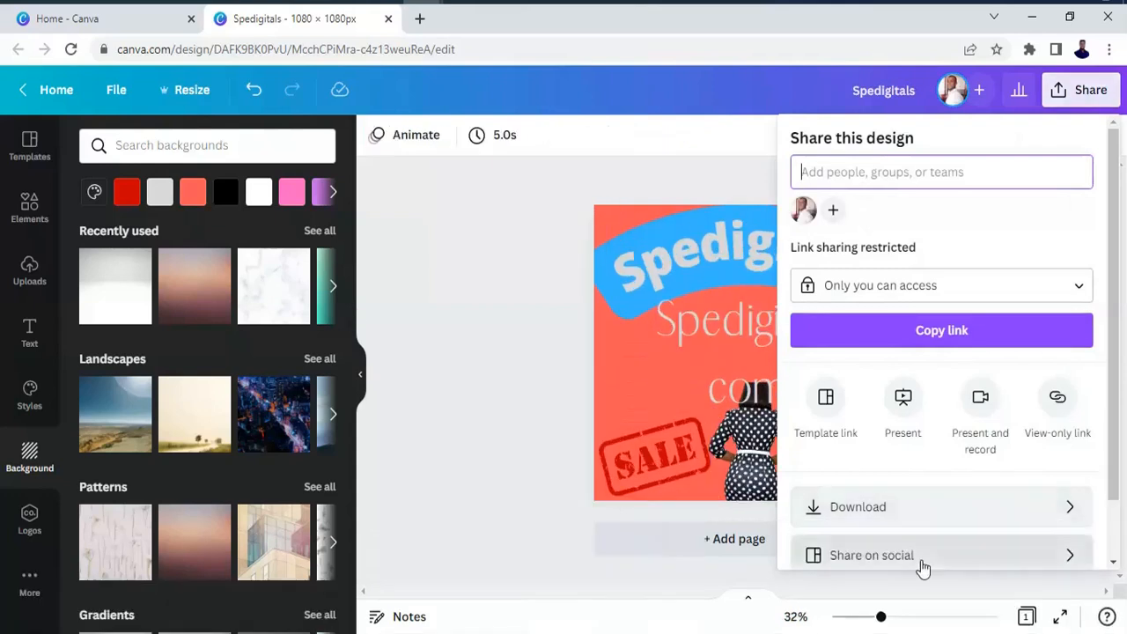
click(1038, 514)
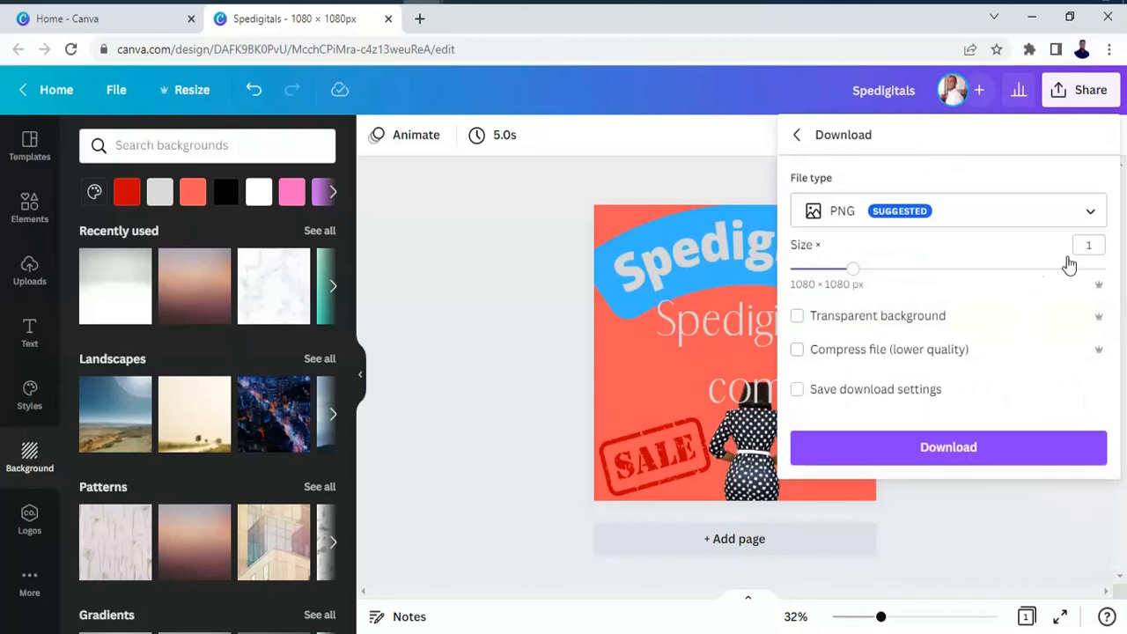
click(1089, 219)
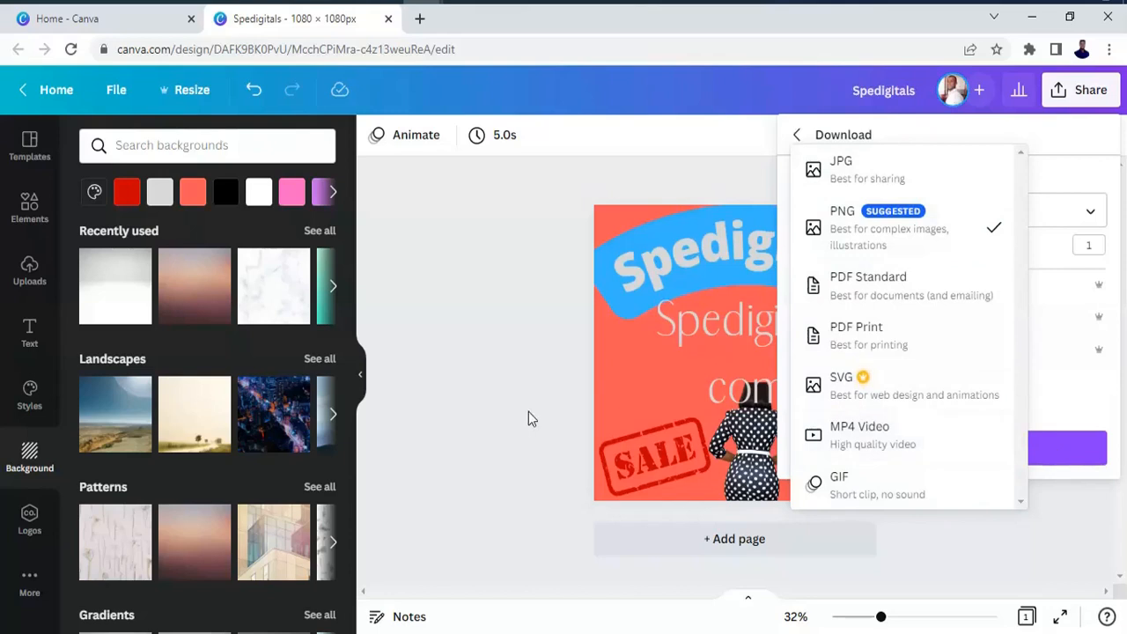
click(766, 445)
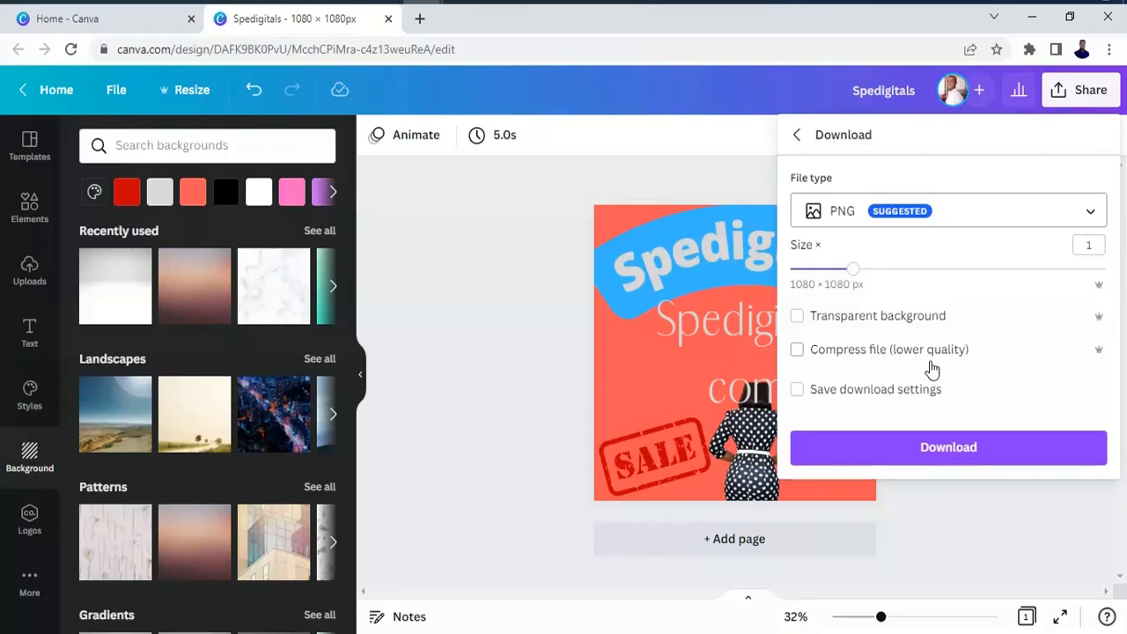
click(639, 189)
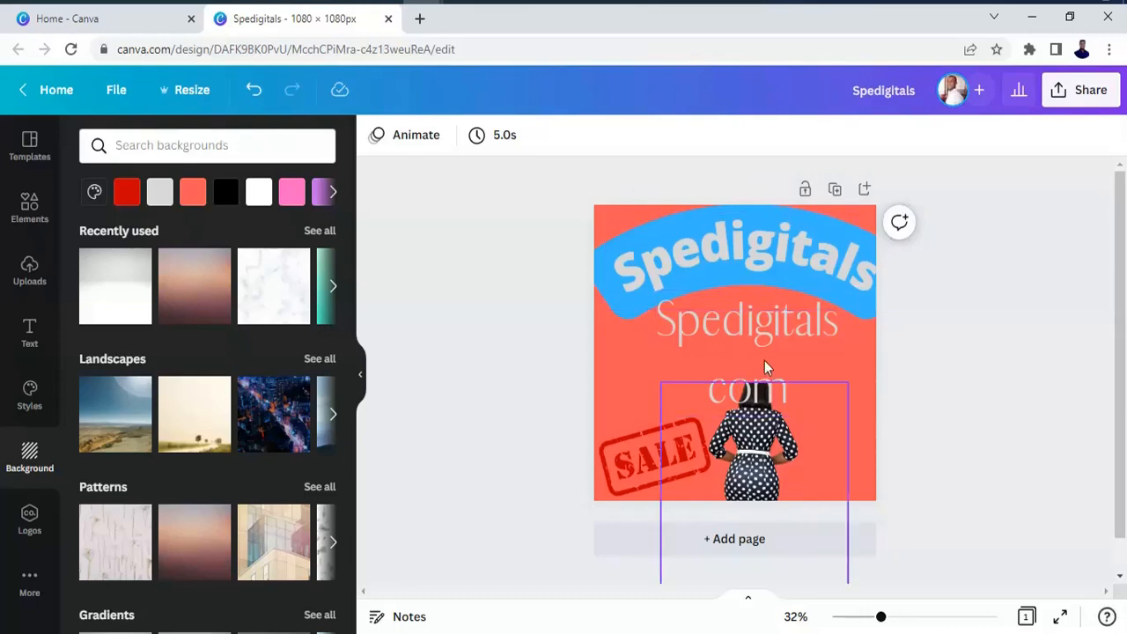
Move the woman cutout up the page and delete the thin "Spedigitals com" text over it.
drag(763, 414, 763, 316)
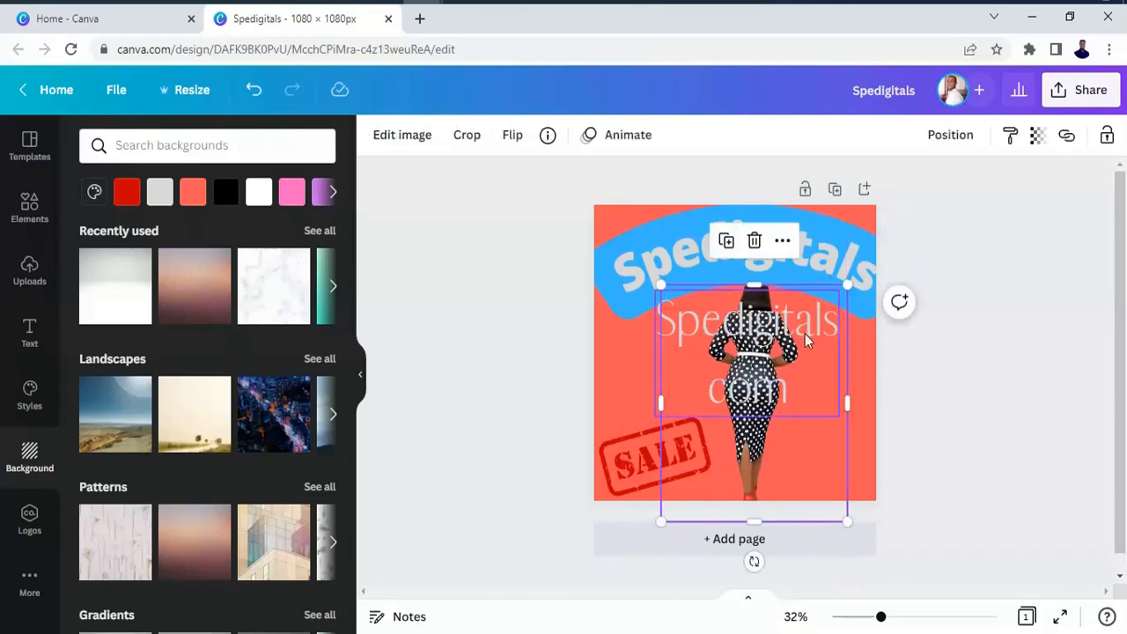
click(804, 334)
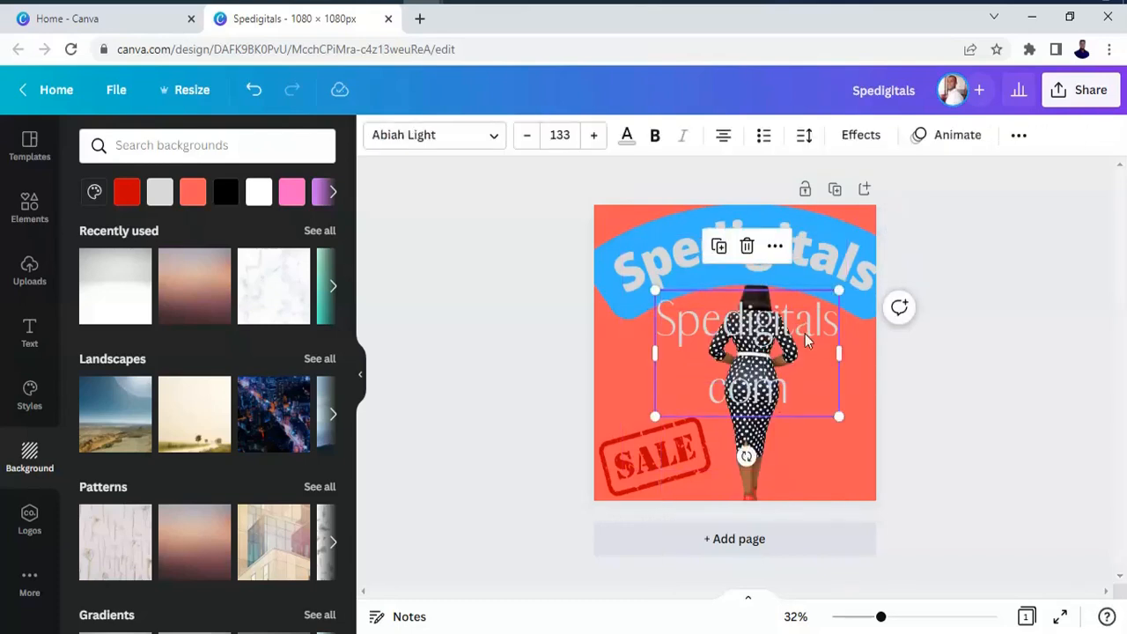
click(747, 248)
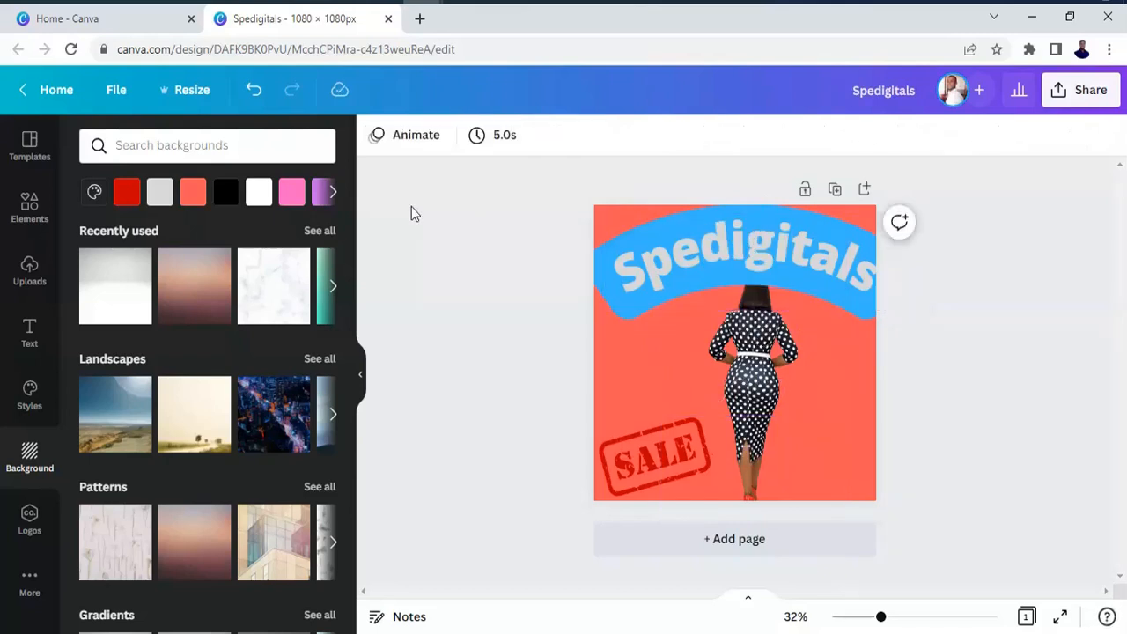
Move the woman cutout up until her shoes show on the page, and apply the Summer filter to it.
click(735, 374)
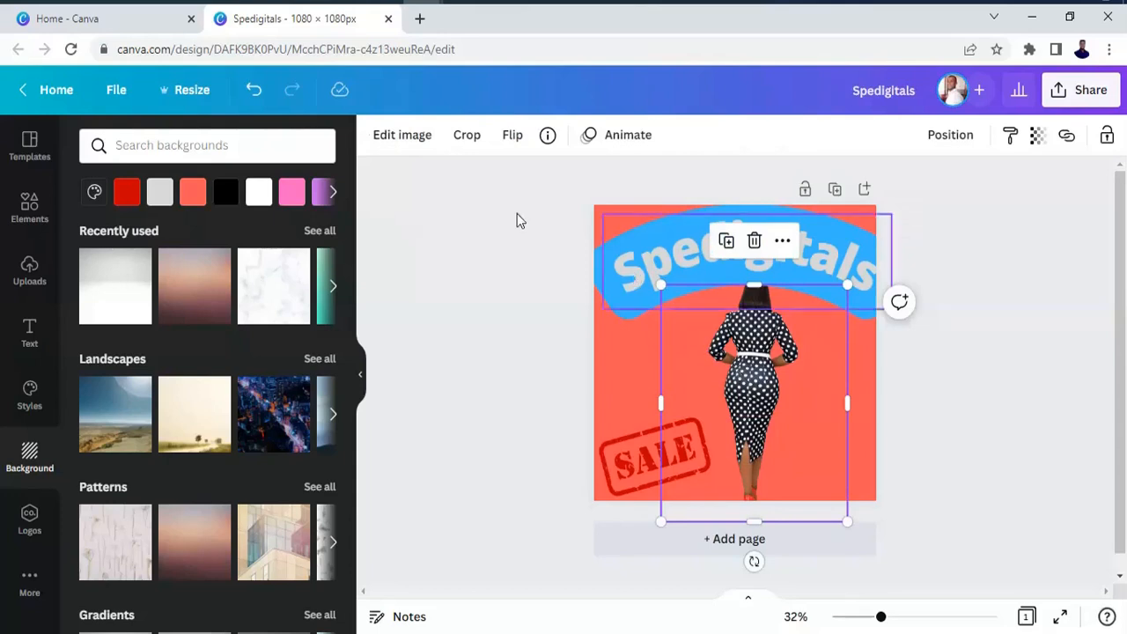
click(425, 141)
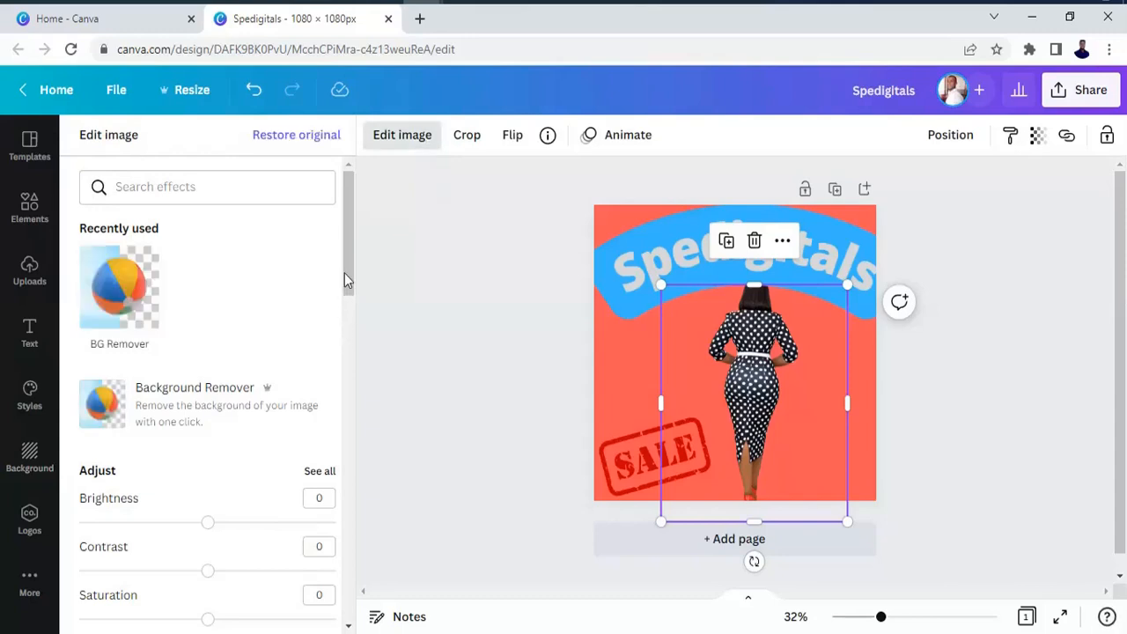
drag(348, 262, 341, 305)
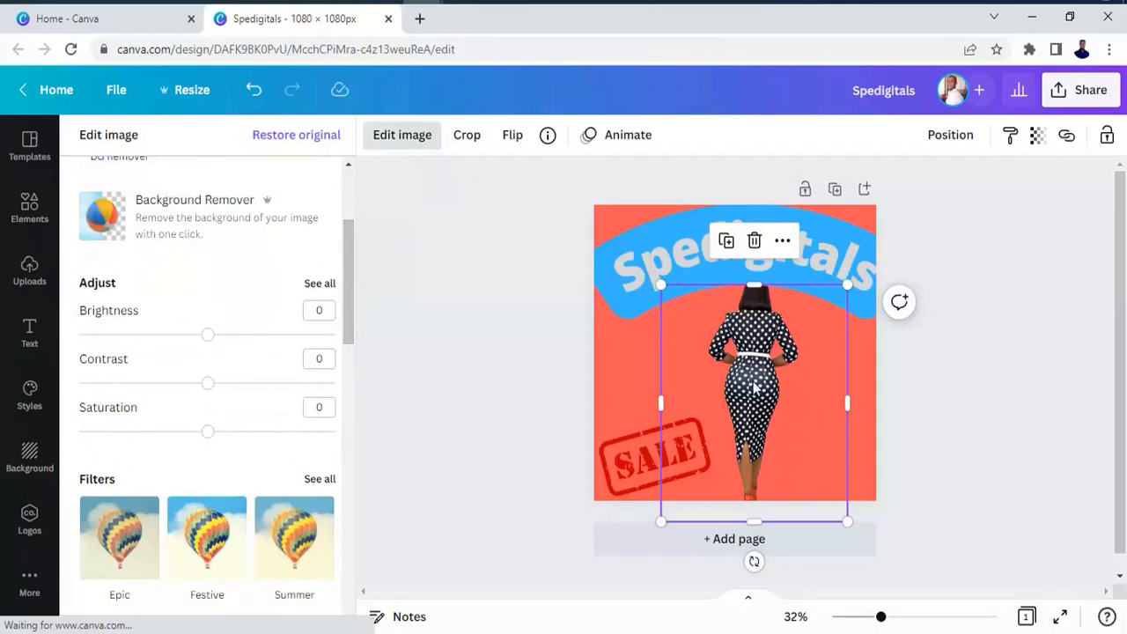
drag(760, 354, 766, 324)
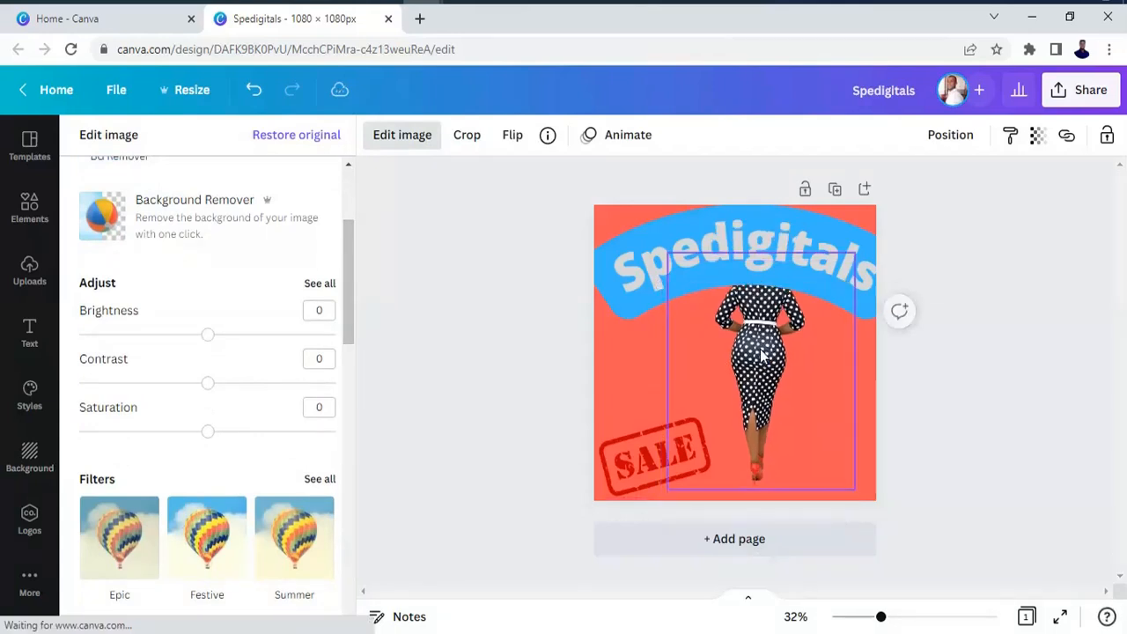
click(300, 559)
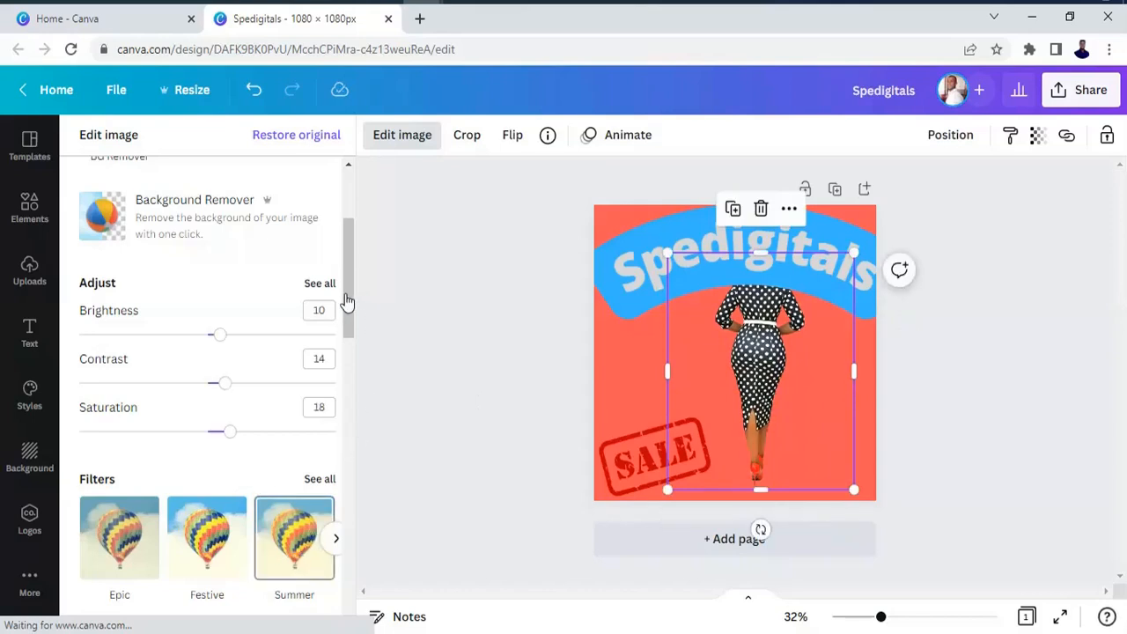
scroll(353, 340, down, 2)
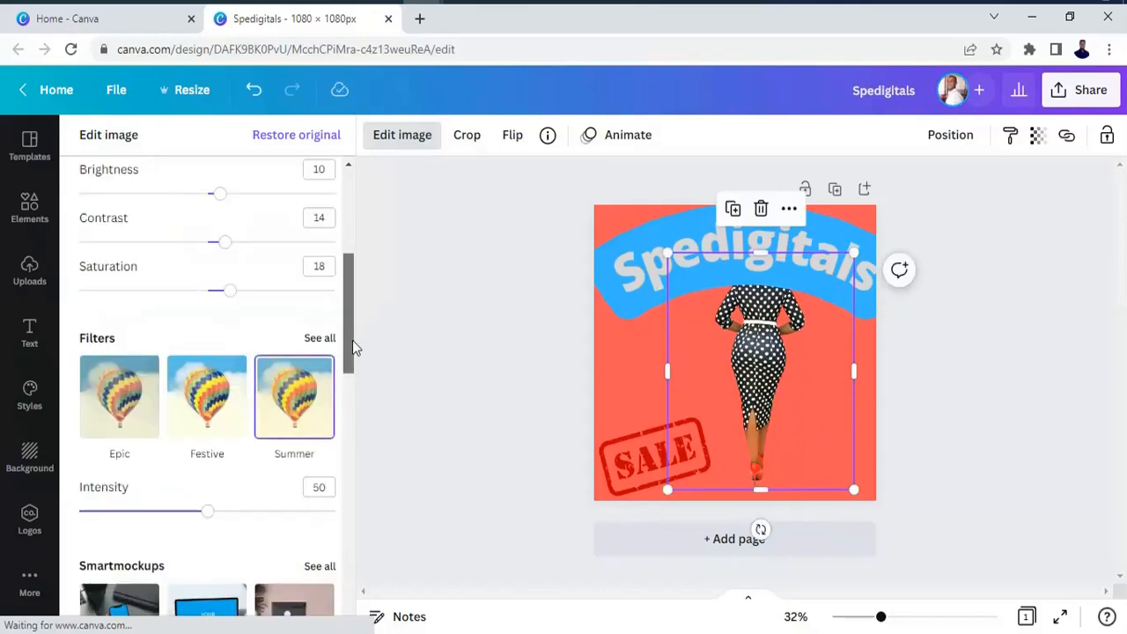
scroll(355, 353, down, 1)
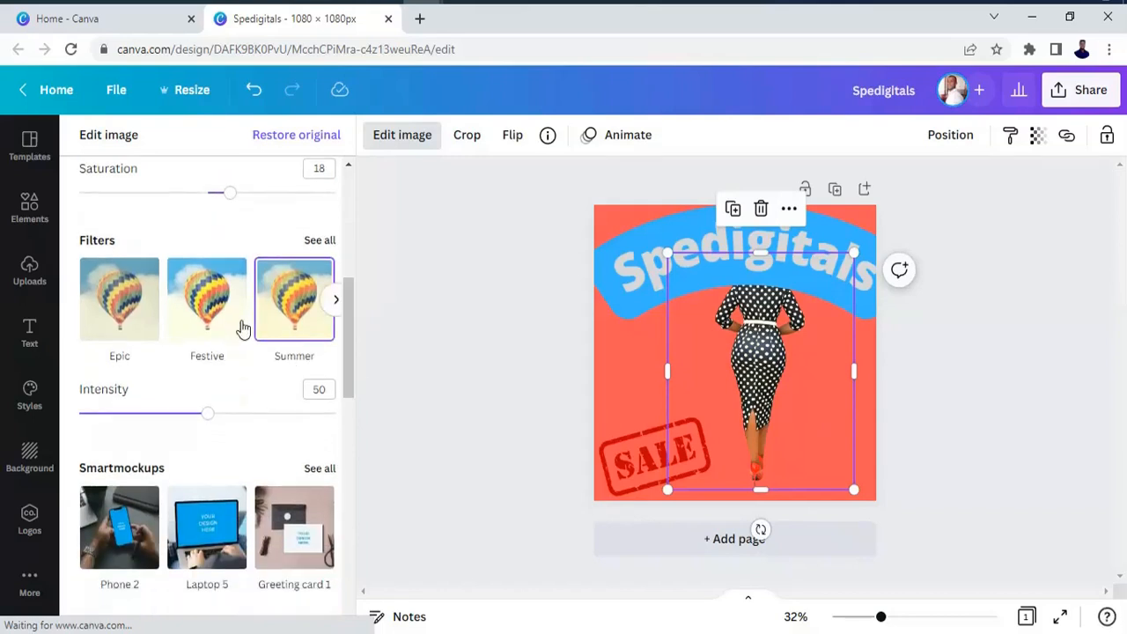
Try white as the page background colour, and settle on light grey from the default colours.
click(616, 382)
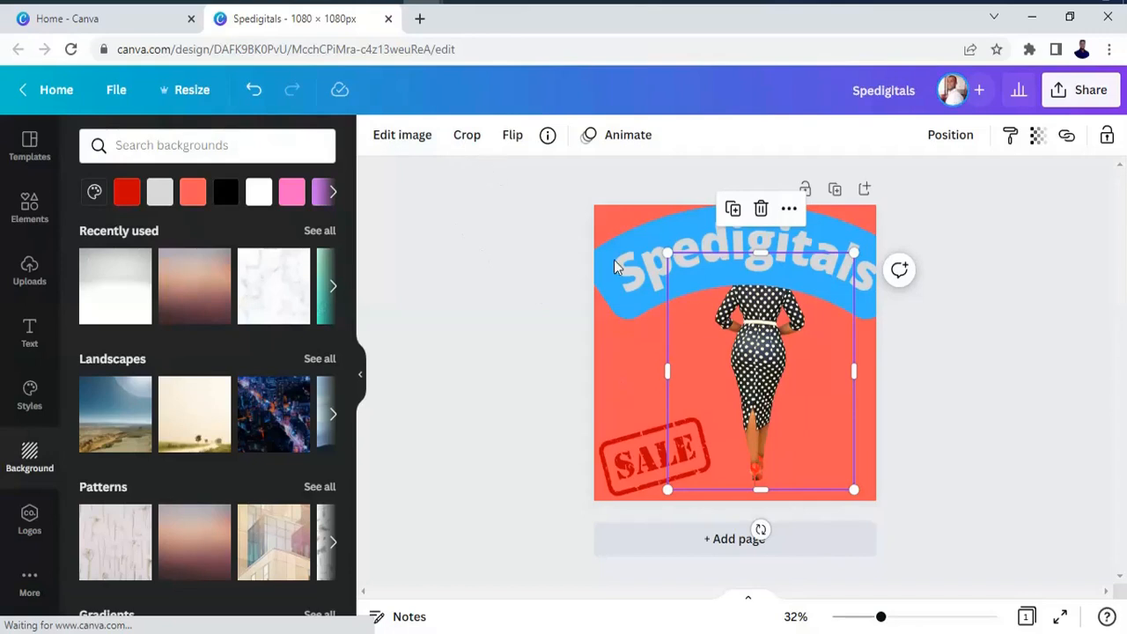
click(623, 366)
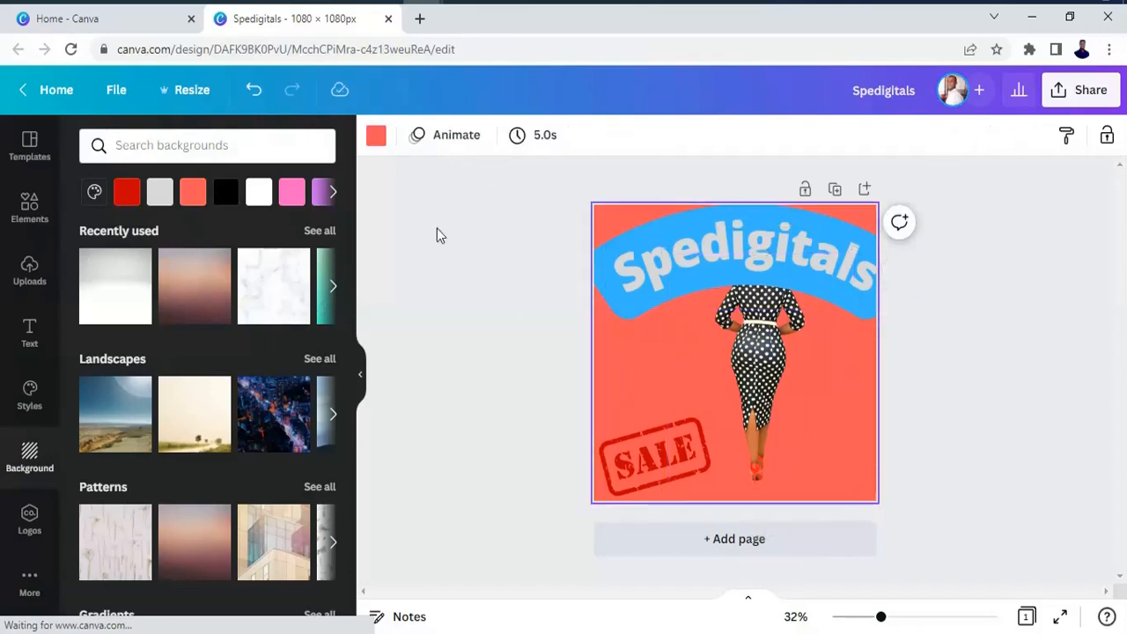
click(376, 137)
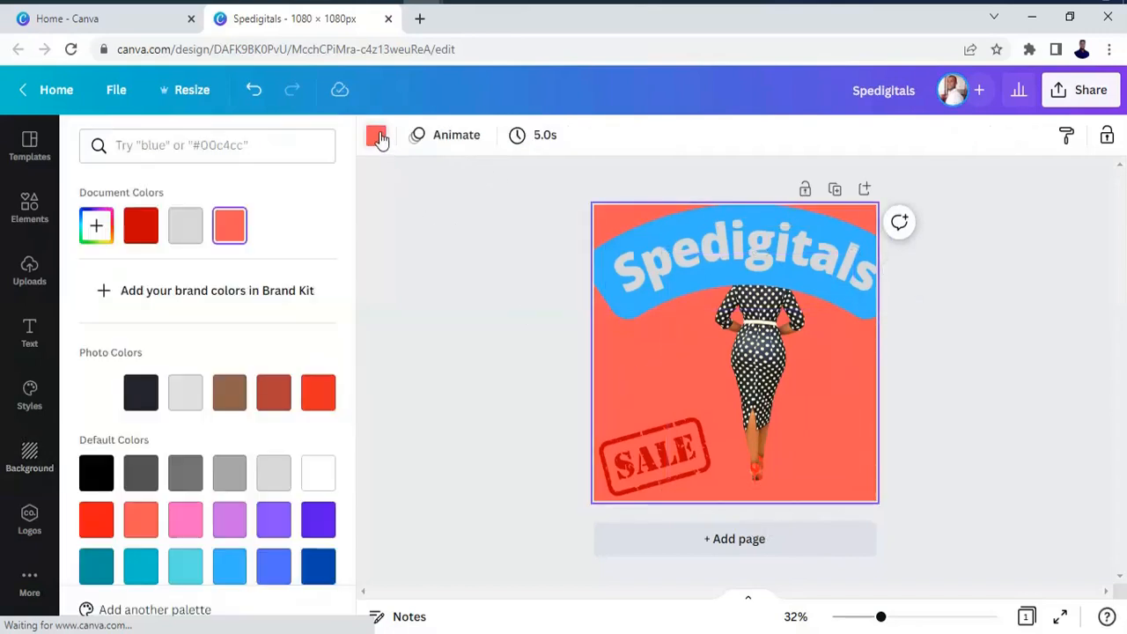
click(319, 475)
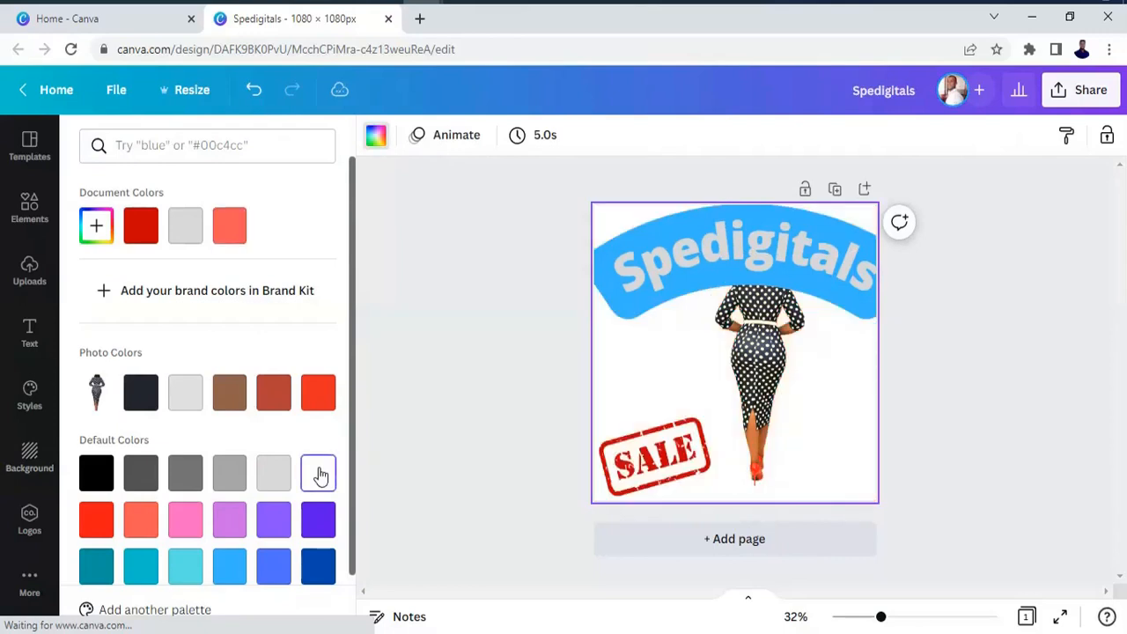
click(277, 477)
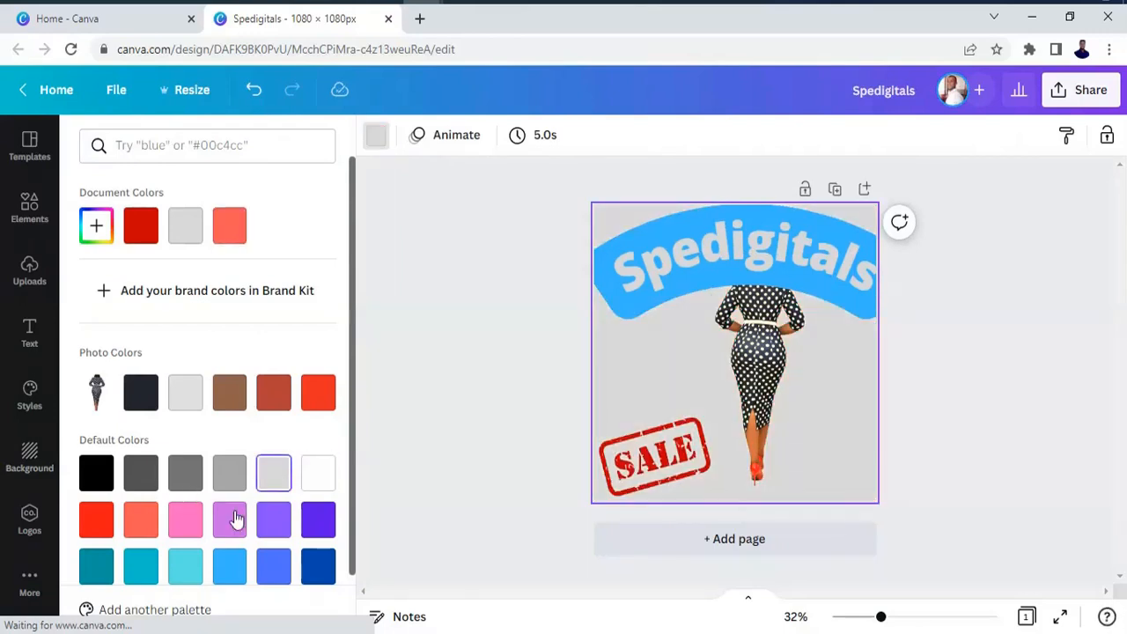
Apply the Epic filter to the woman cutout.
click(753, 392)
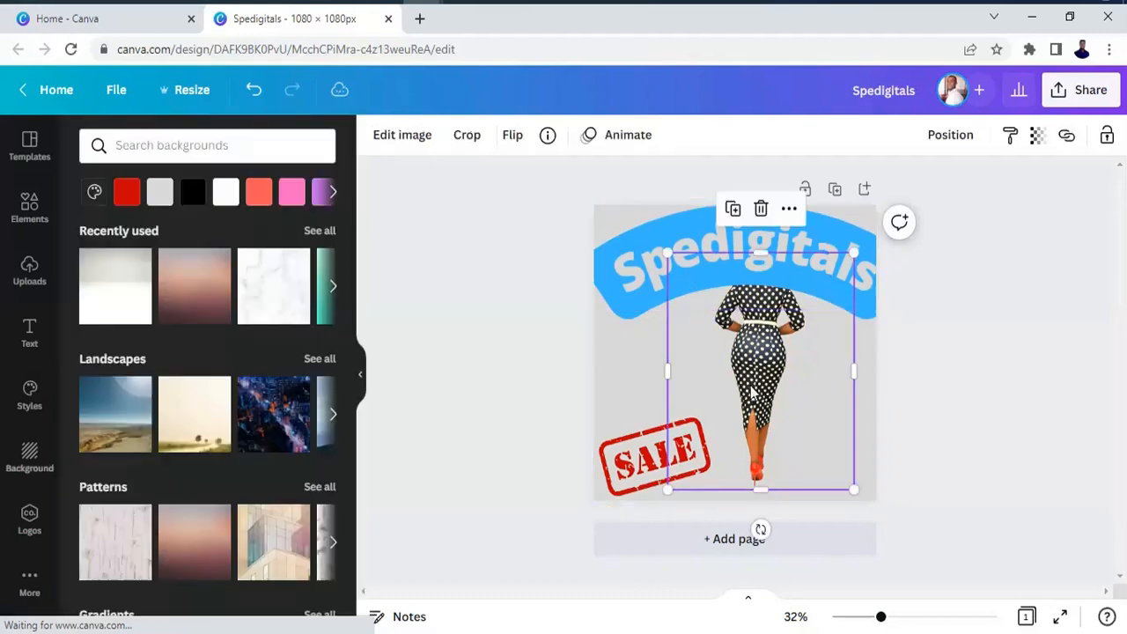
click(430, 141)
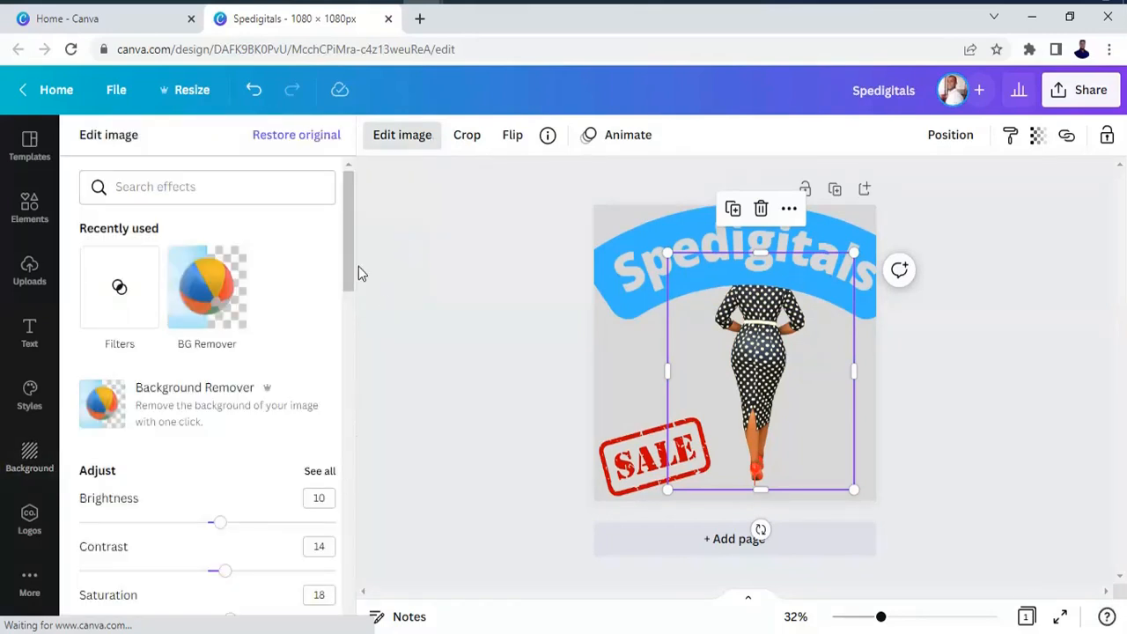
drag(350, 276, 355, 320)
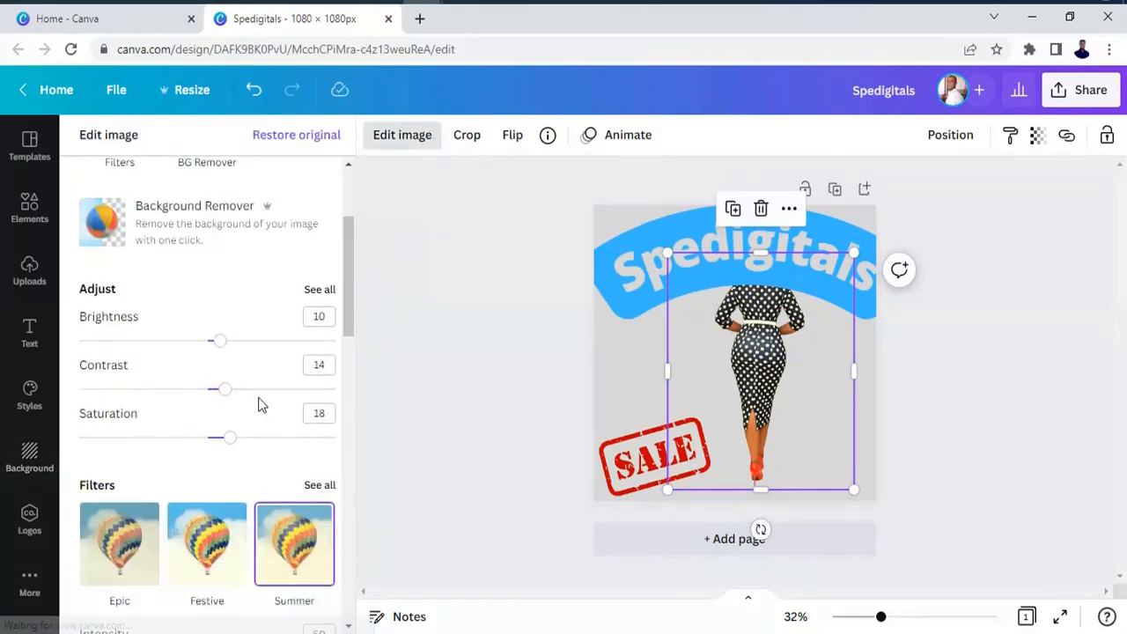
click(119, 555)
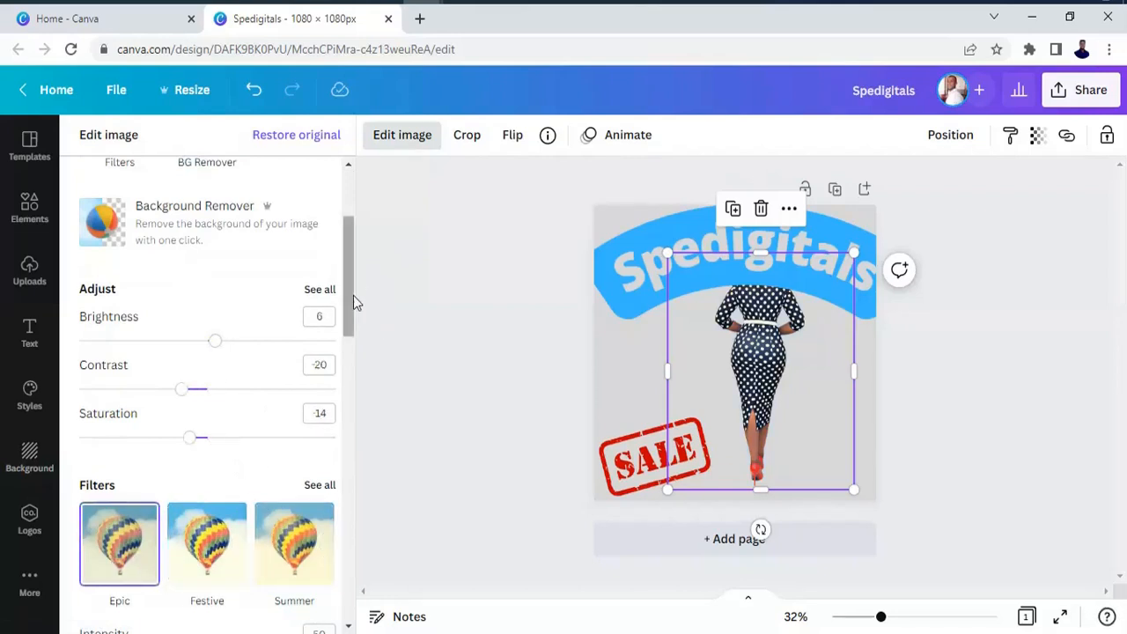
drag(353, 295, 345, 343)
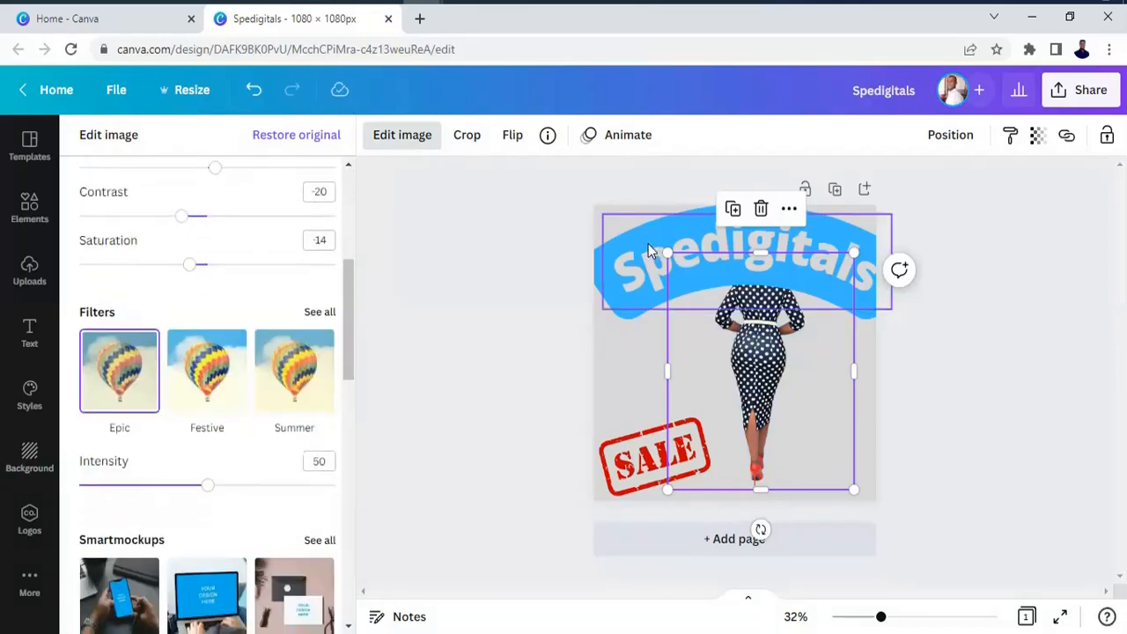
Delete the curved blue "Spedigitals" heading and move the woman cutout up near the page's top edge.
click(767, 218)
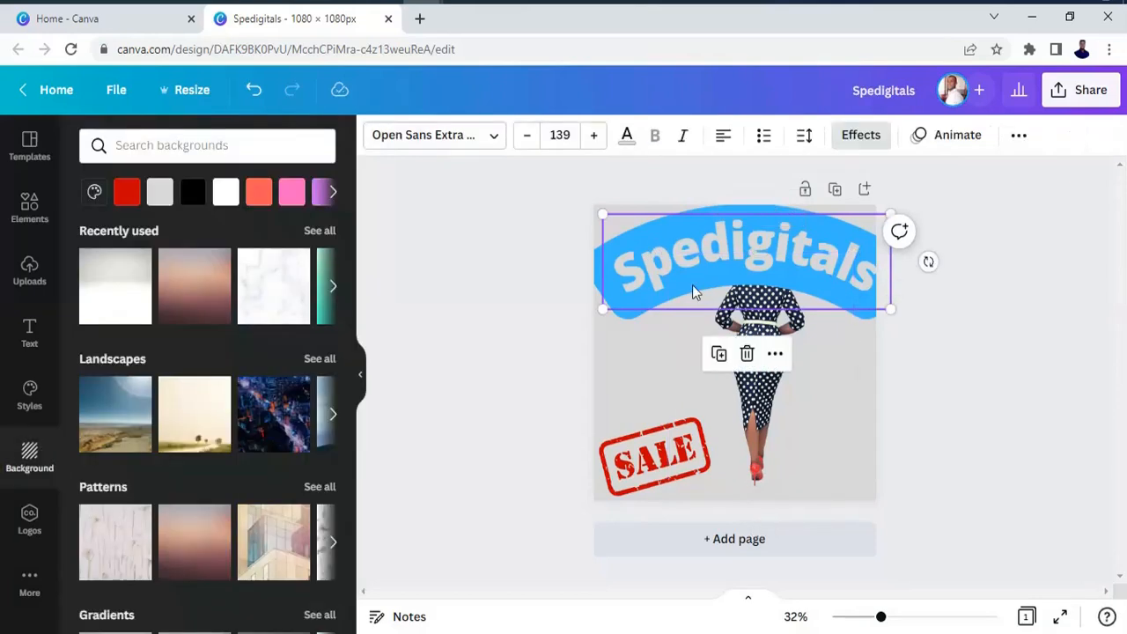
click(746, 354)
drag(752, 353, 740, 309)
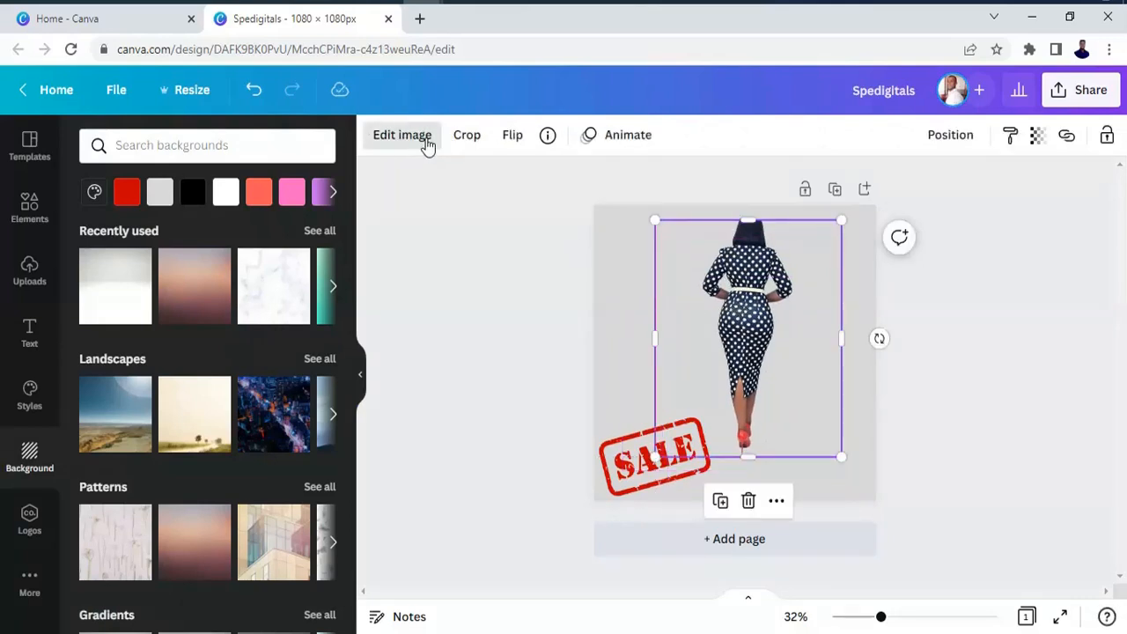
Try The blues and Cali from the full filter list on the woman cutout, and apply the Solar filter.
click(427, 143)
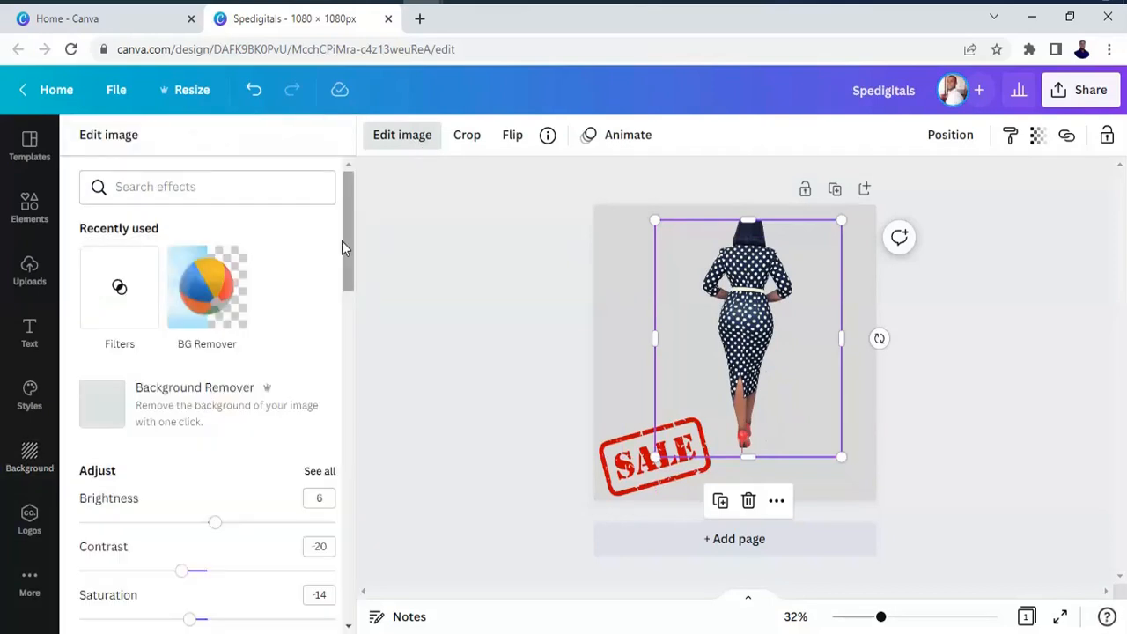
drag(347, 252, 345, 352)
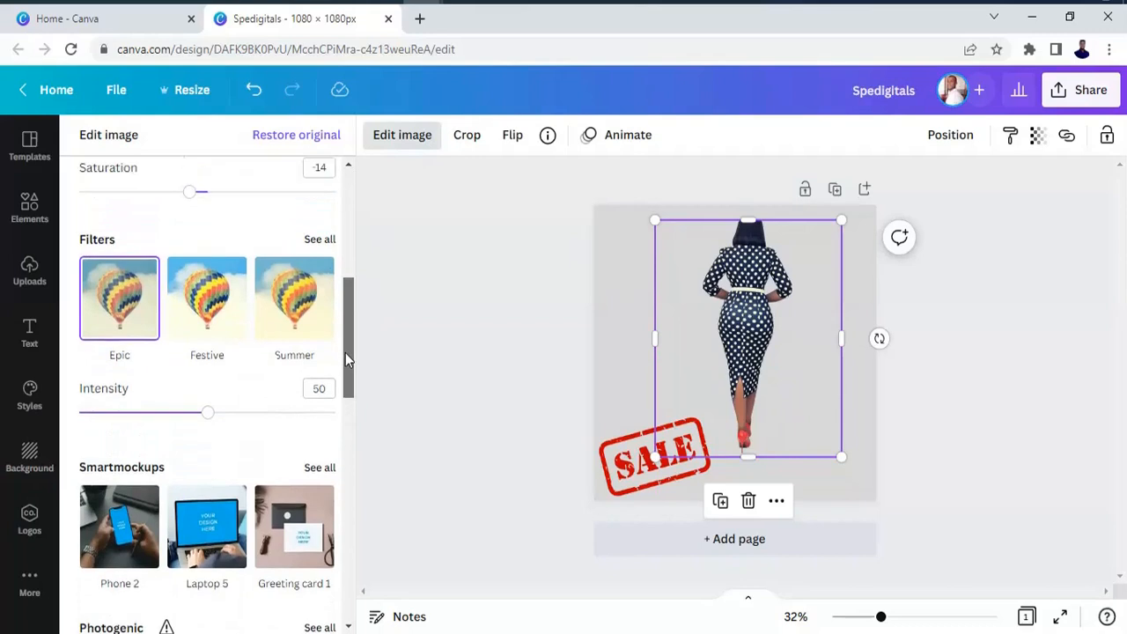
click(319, 241)
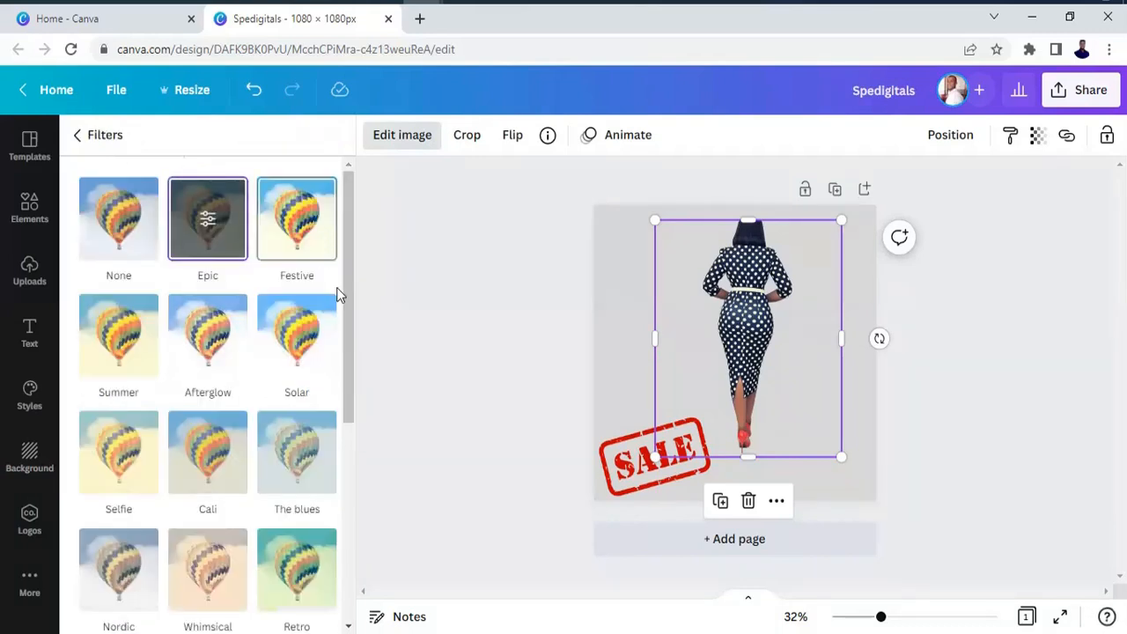
click(296, 460)
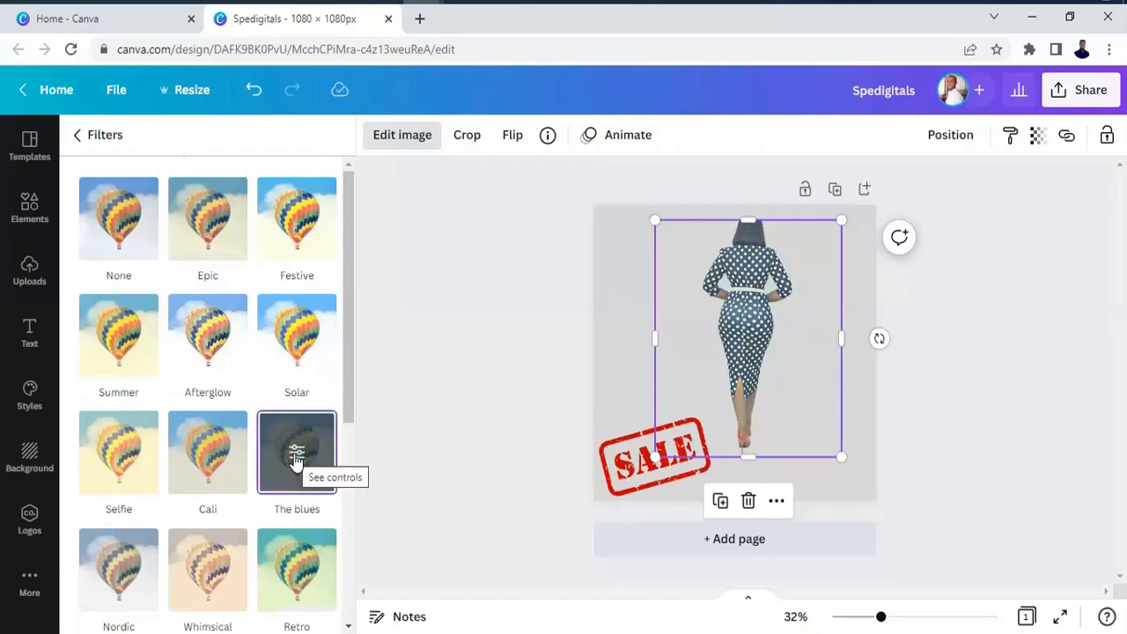
click(225, 453)
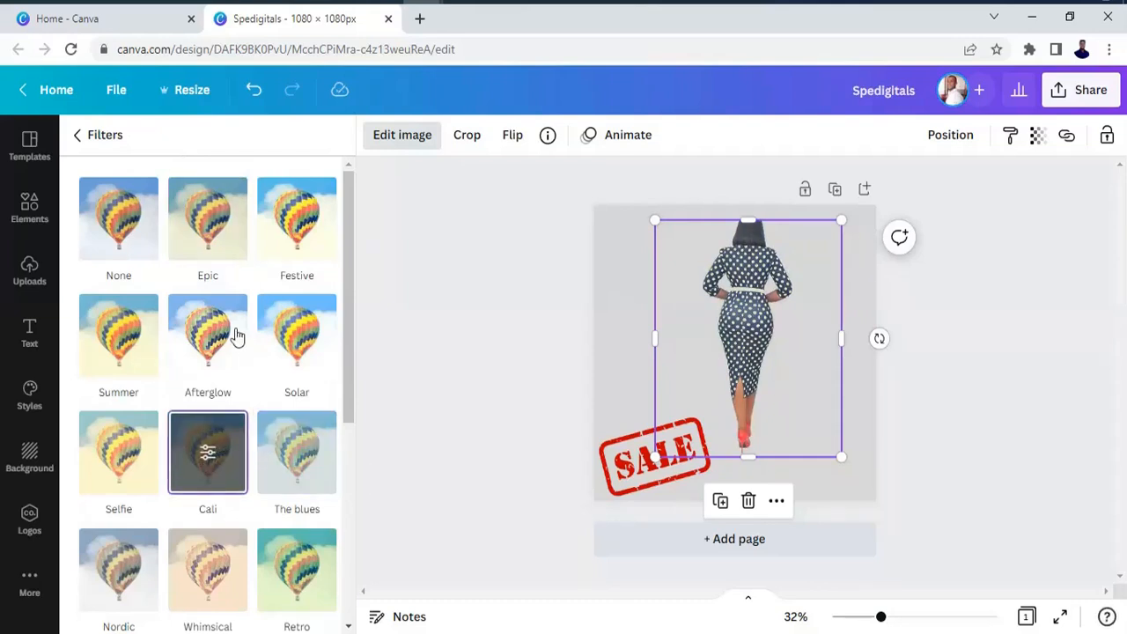
click(308, 339)
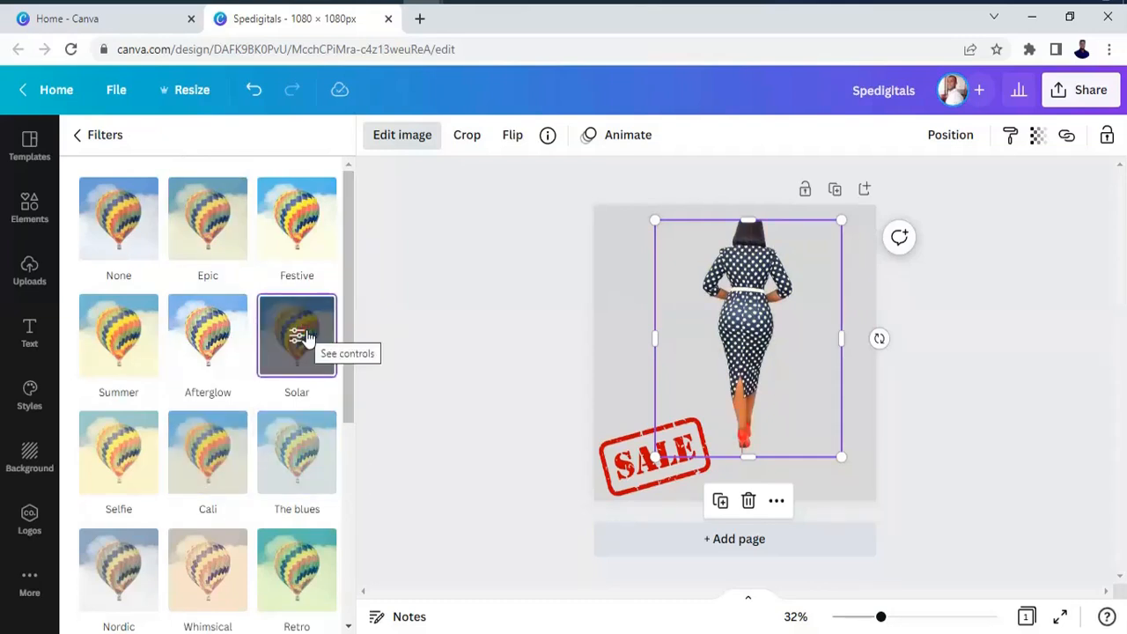